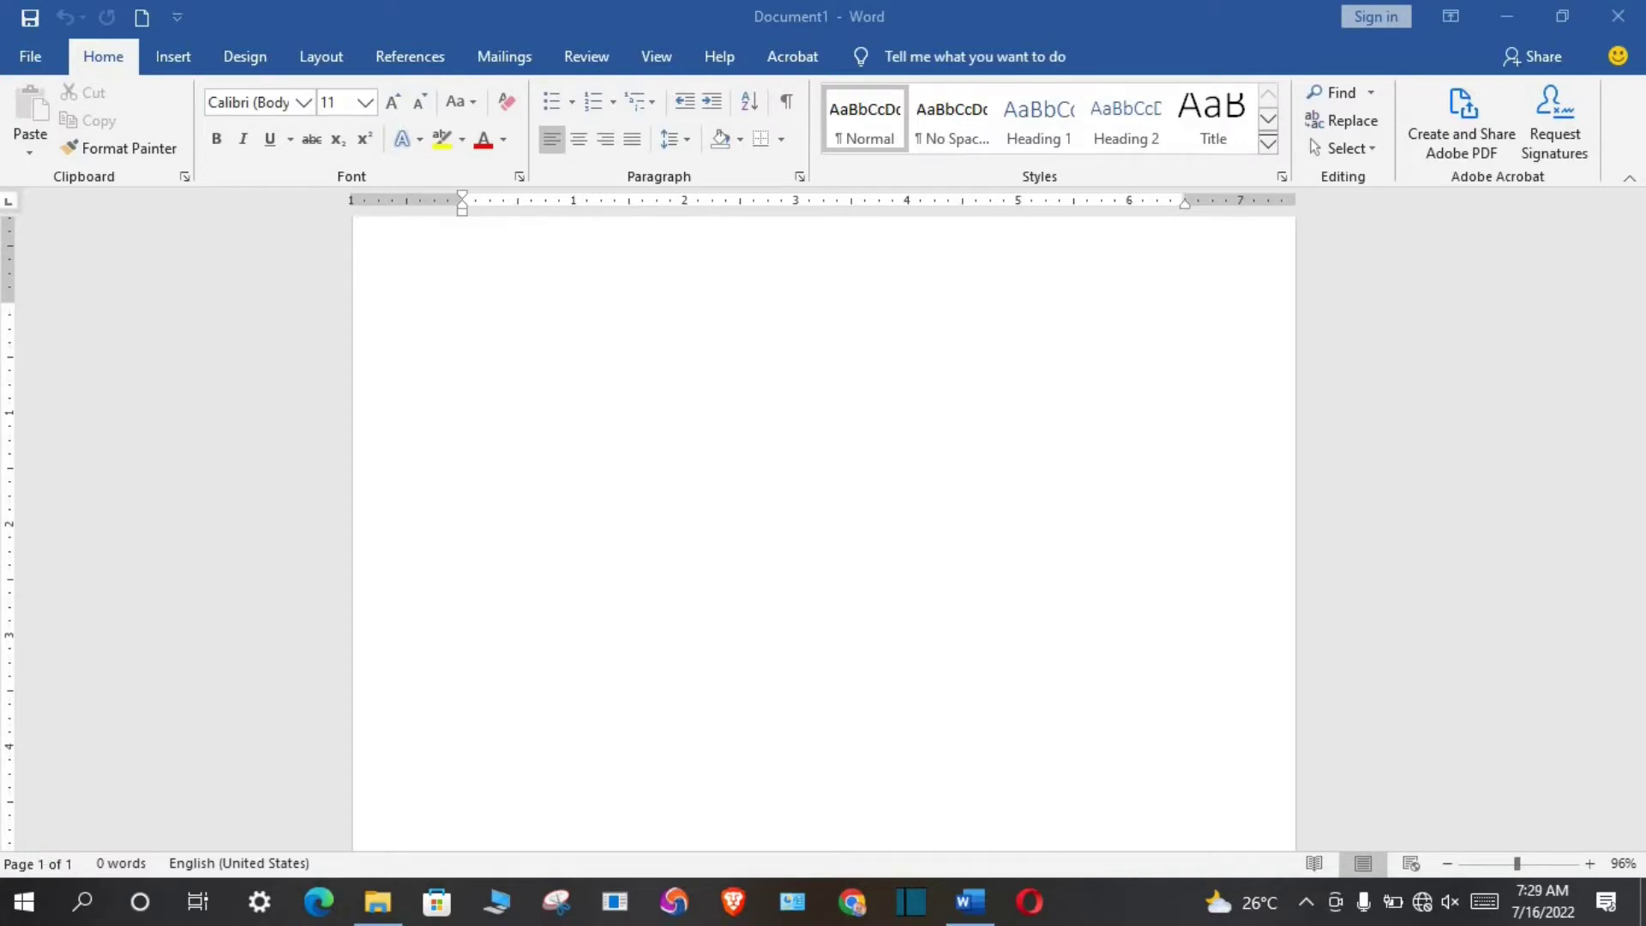
- Give the blank page A4 paper size and the Narrow margin preset
left_click(322, 56)
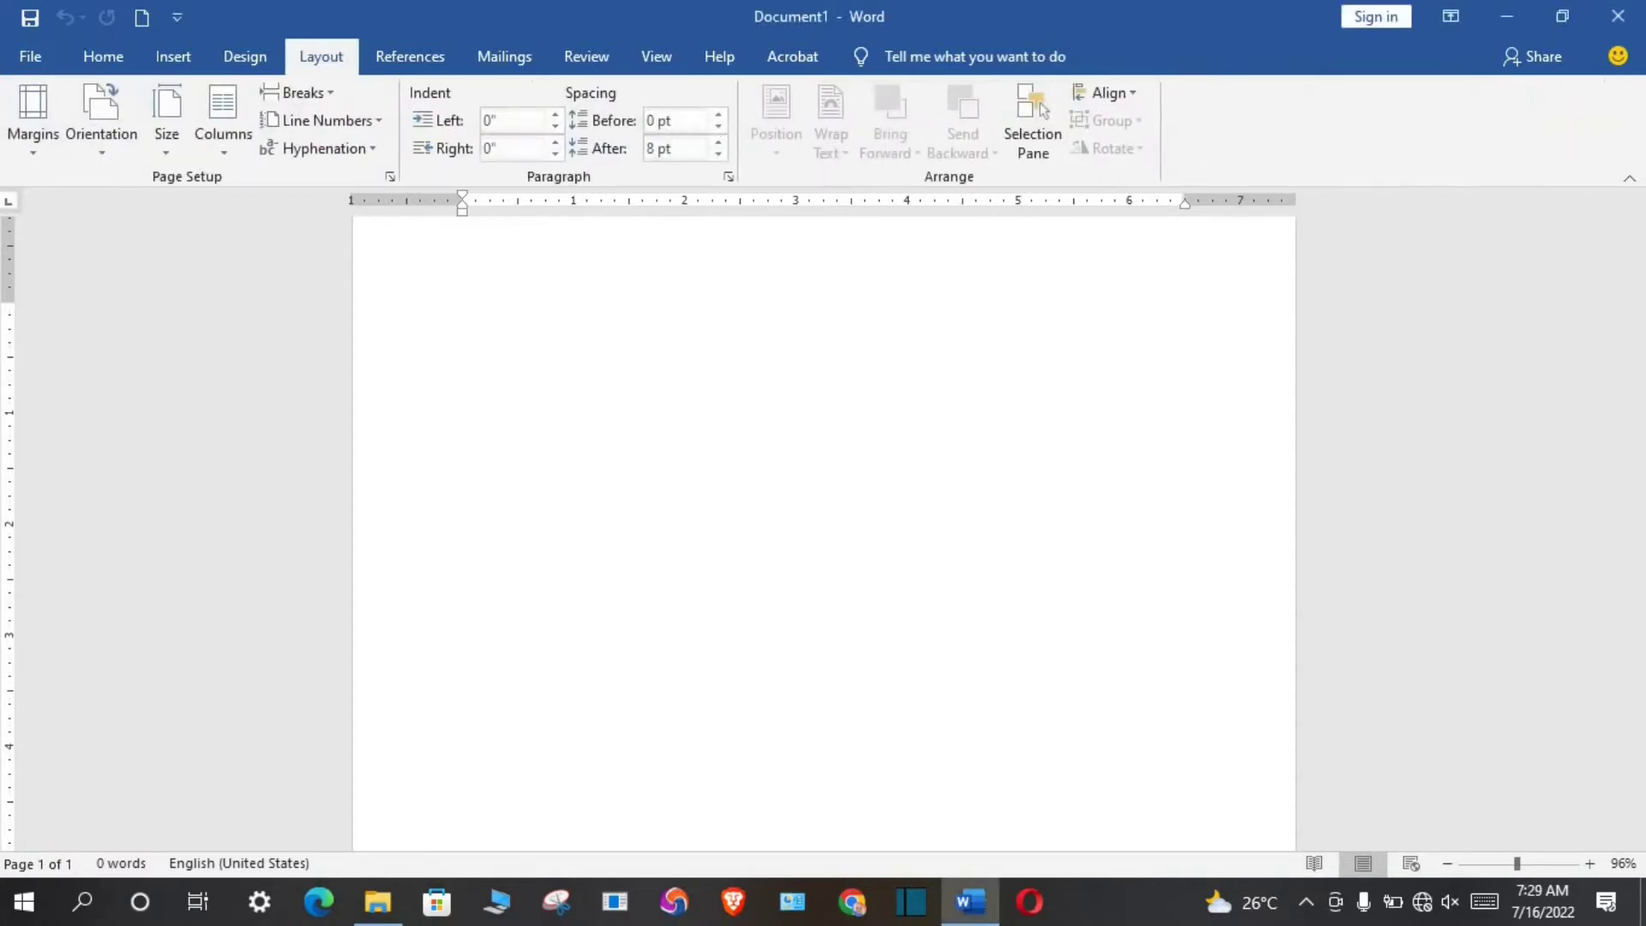
left_click(169, 151)
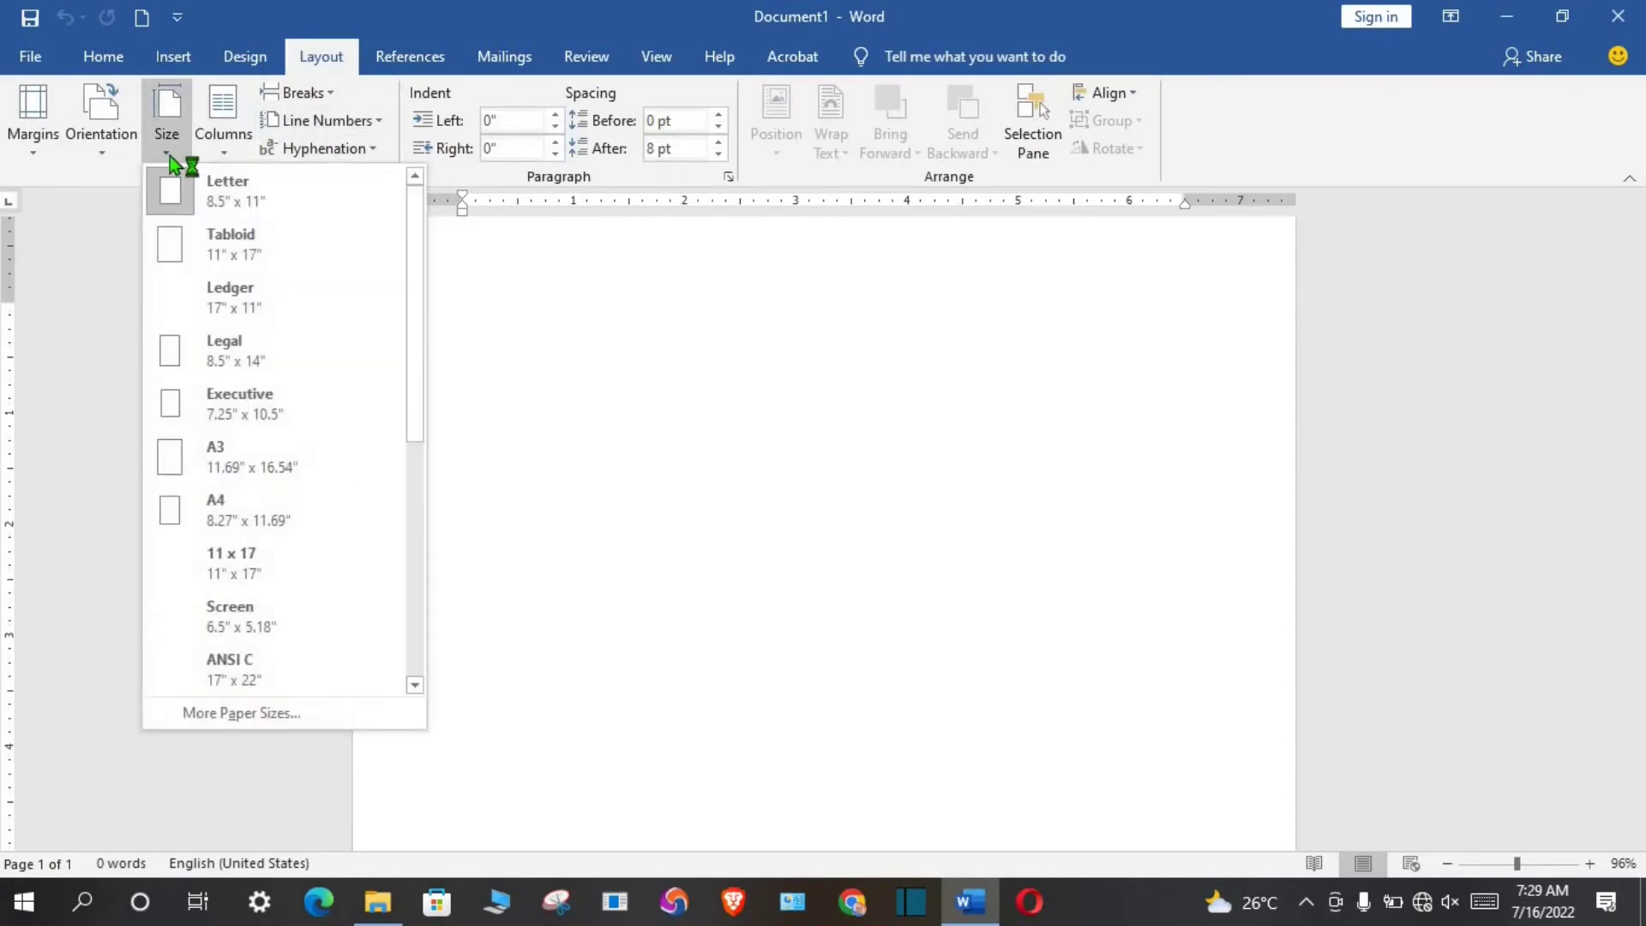
left_click(212, 513)
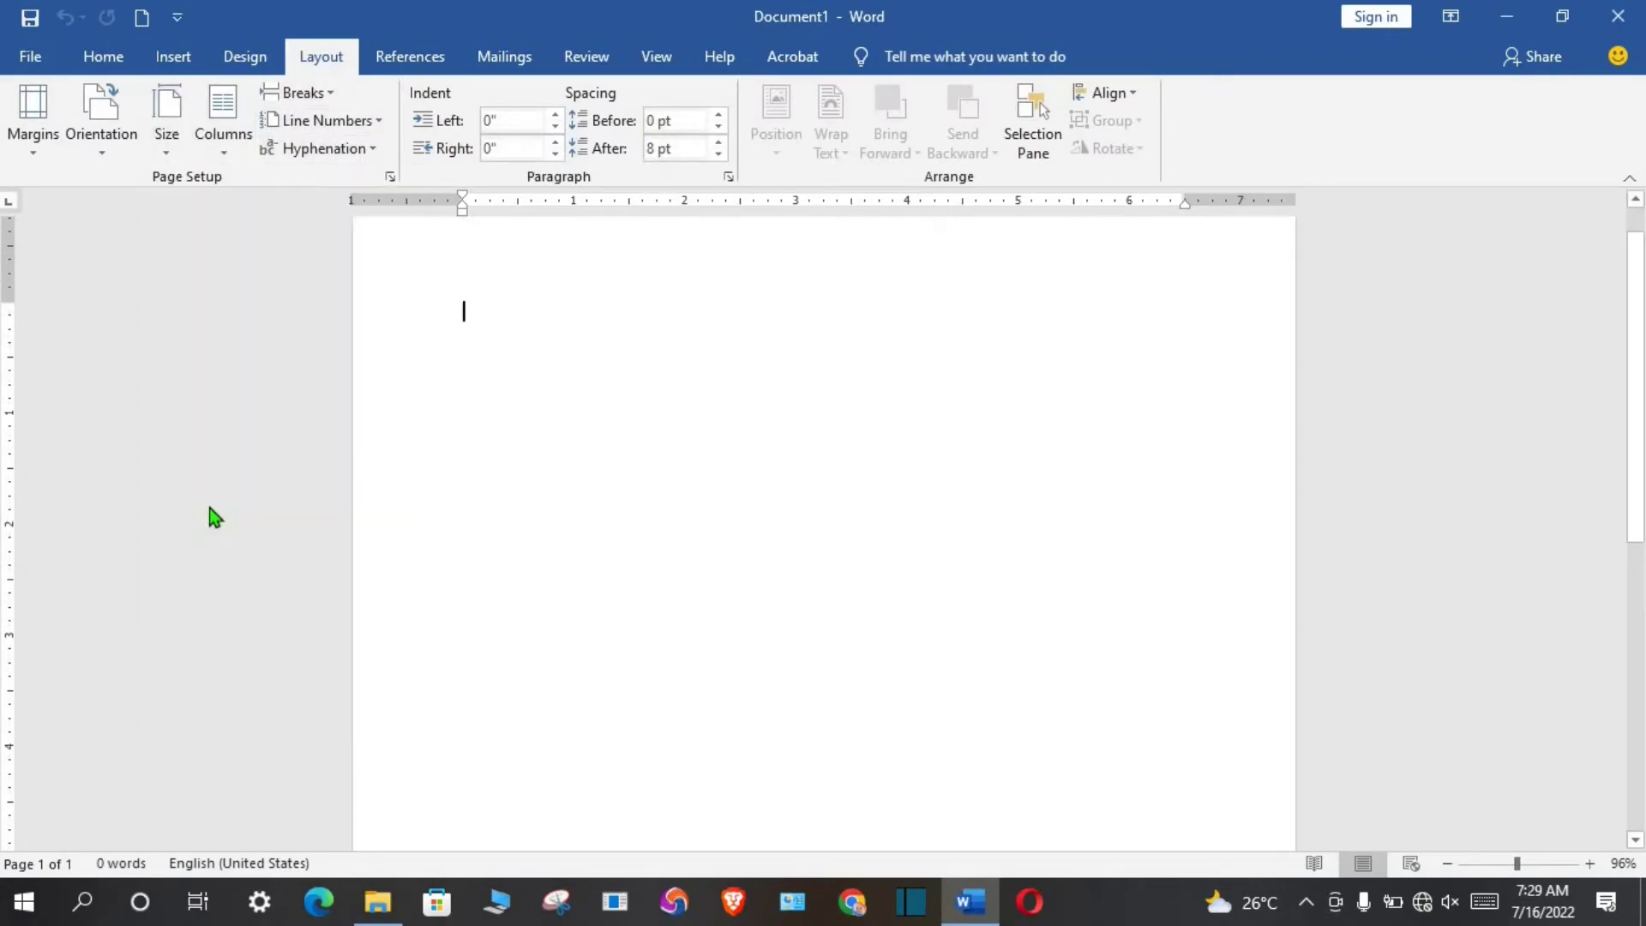
left_click(33, 155)
left_click(70, 359)
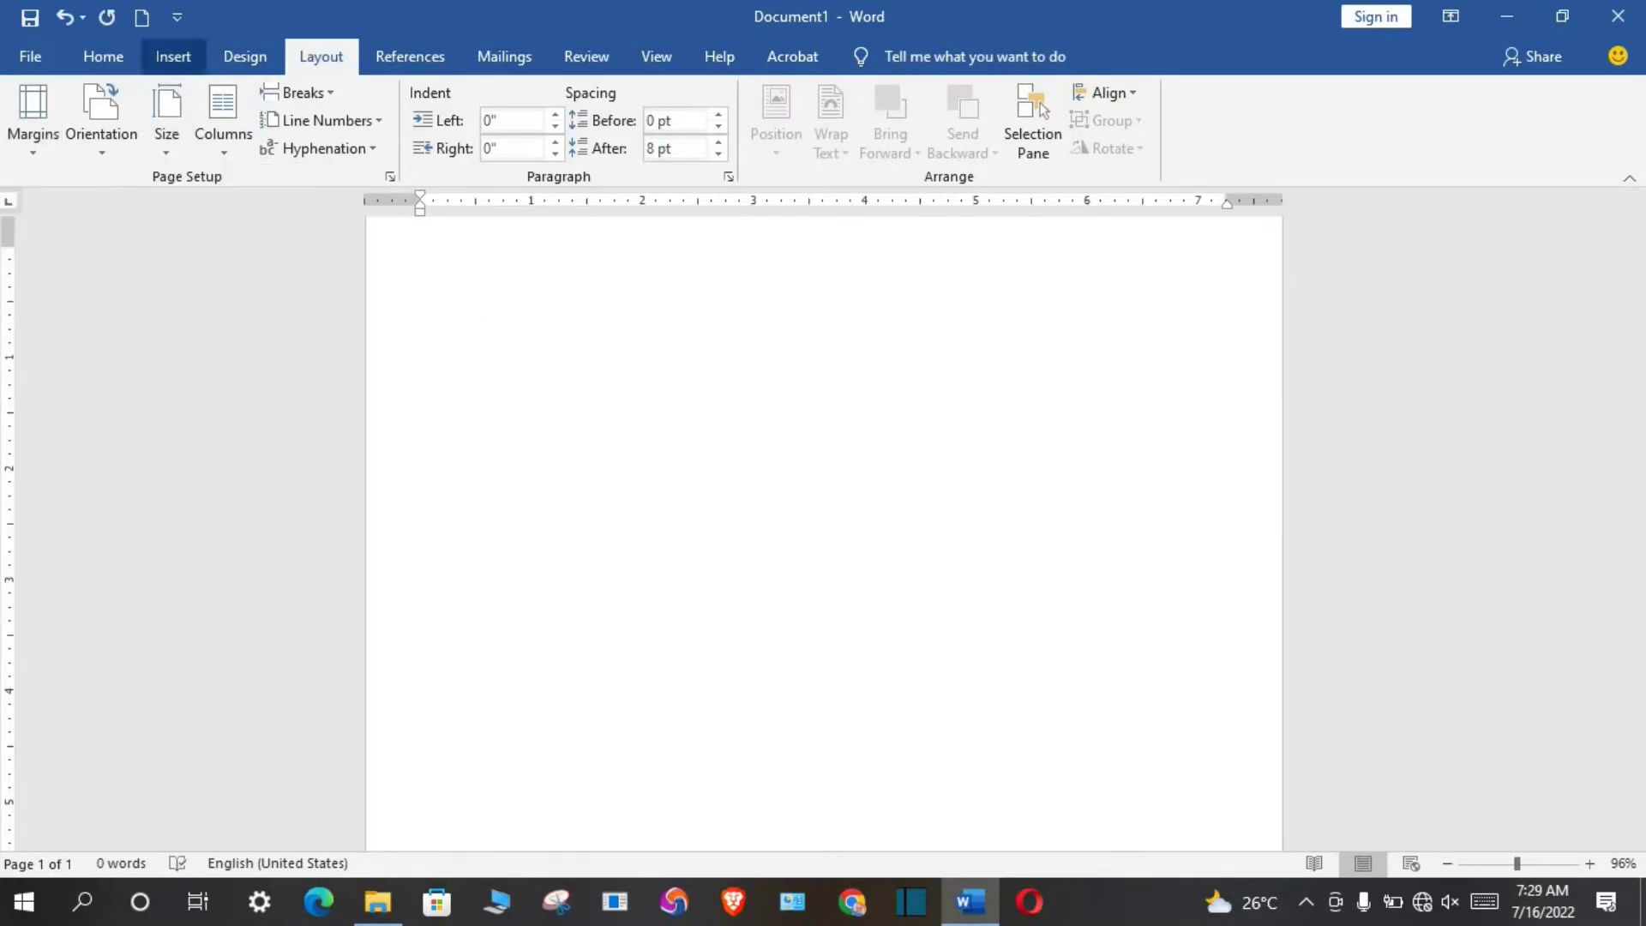
- Draw a blue rectangle about 3.83 by 2.21 inches near the page's top-left
left_click(170, 70)
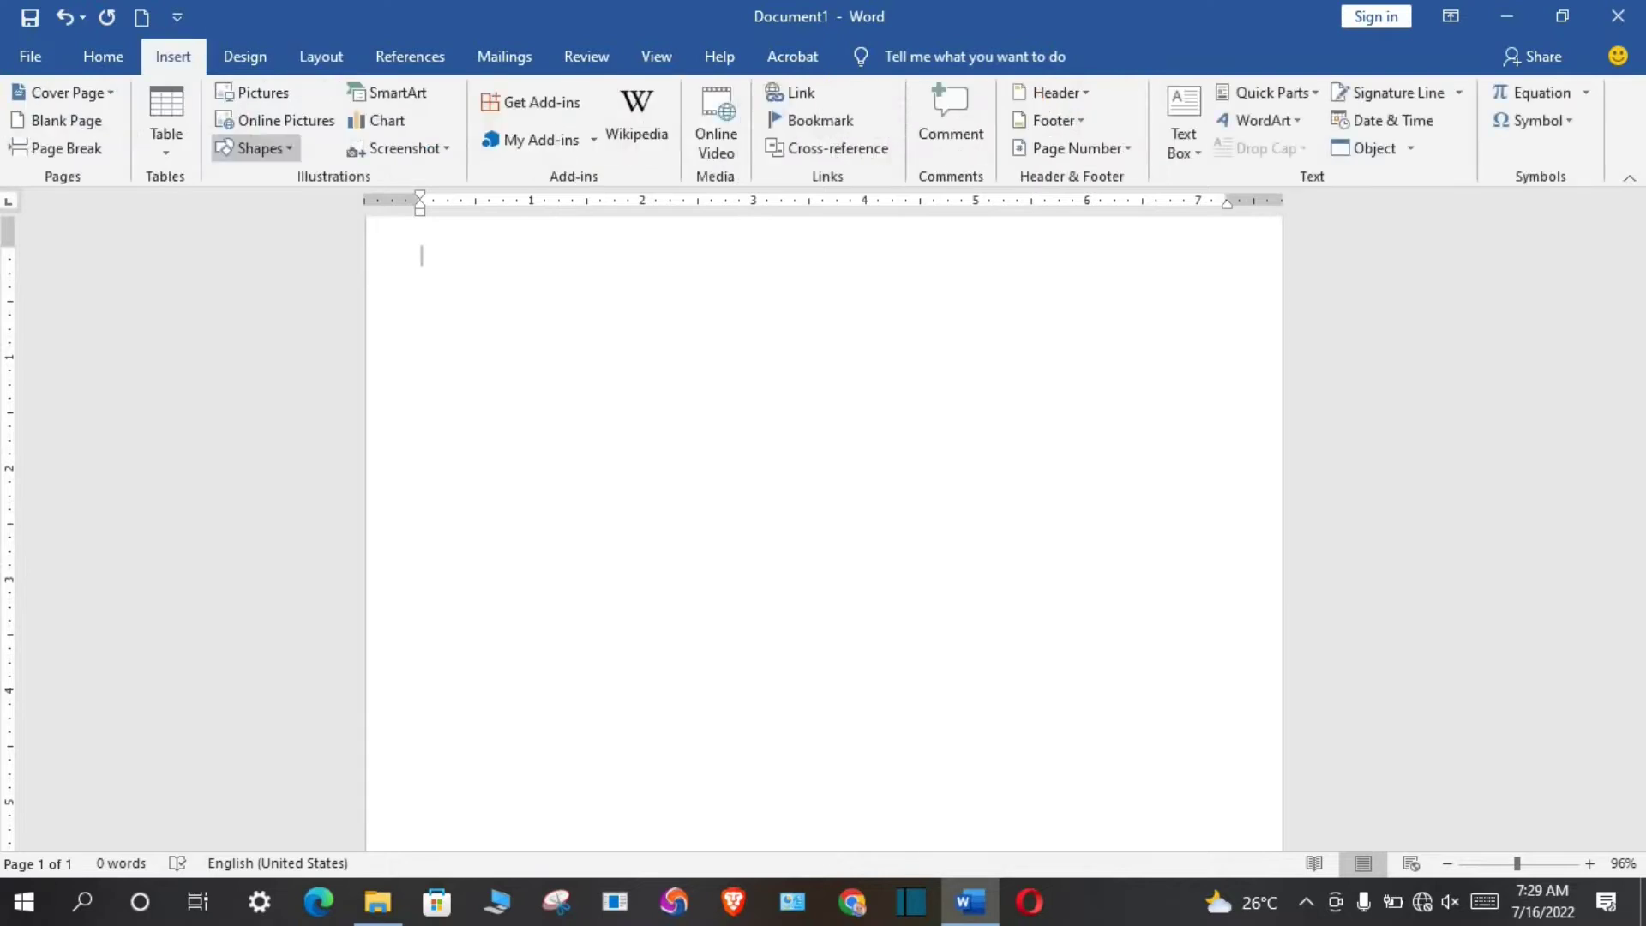
left_click(288, 151)
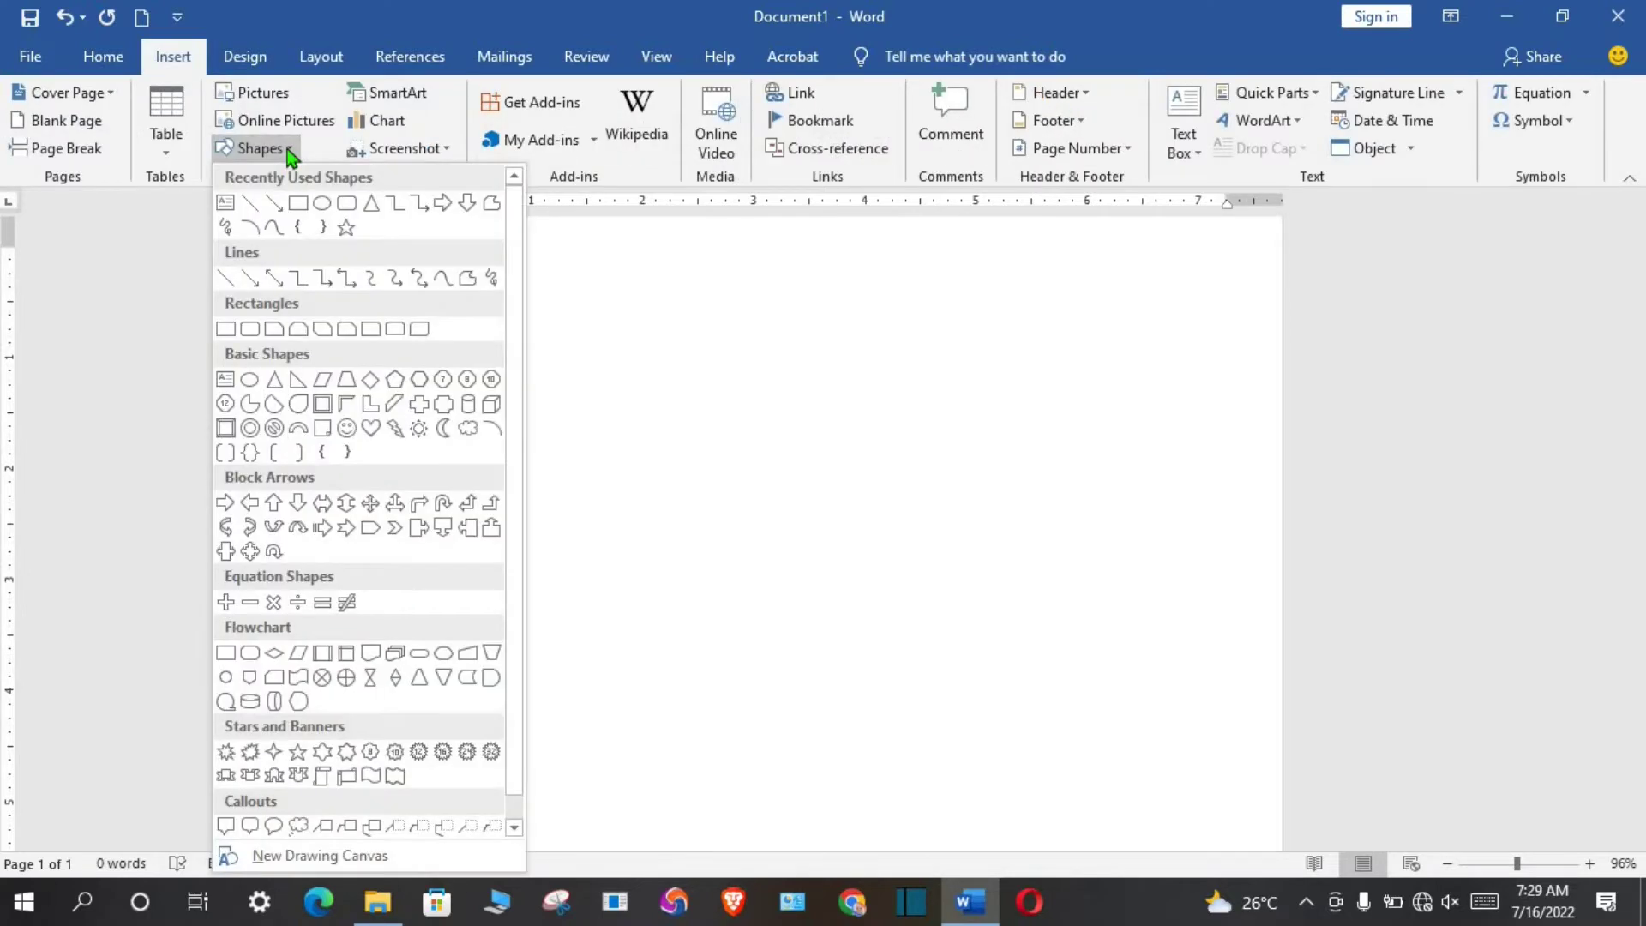
left_click(298, 203)
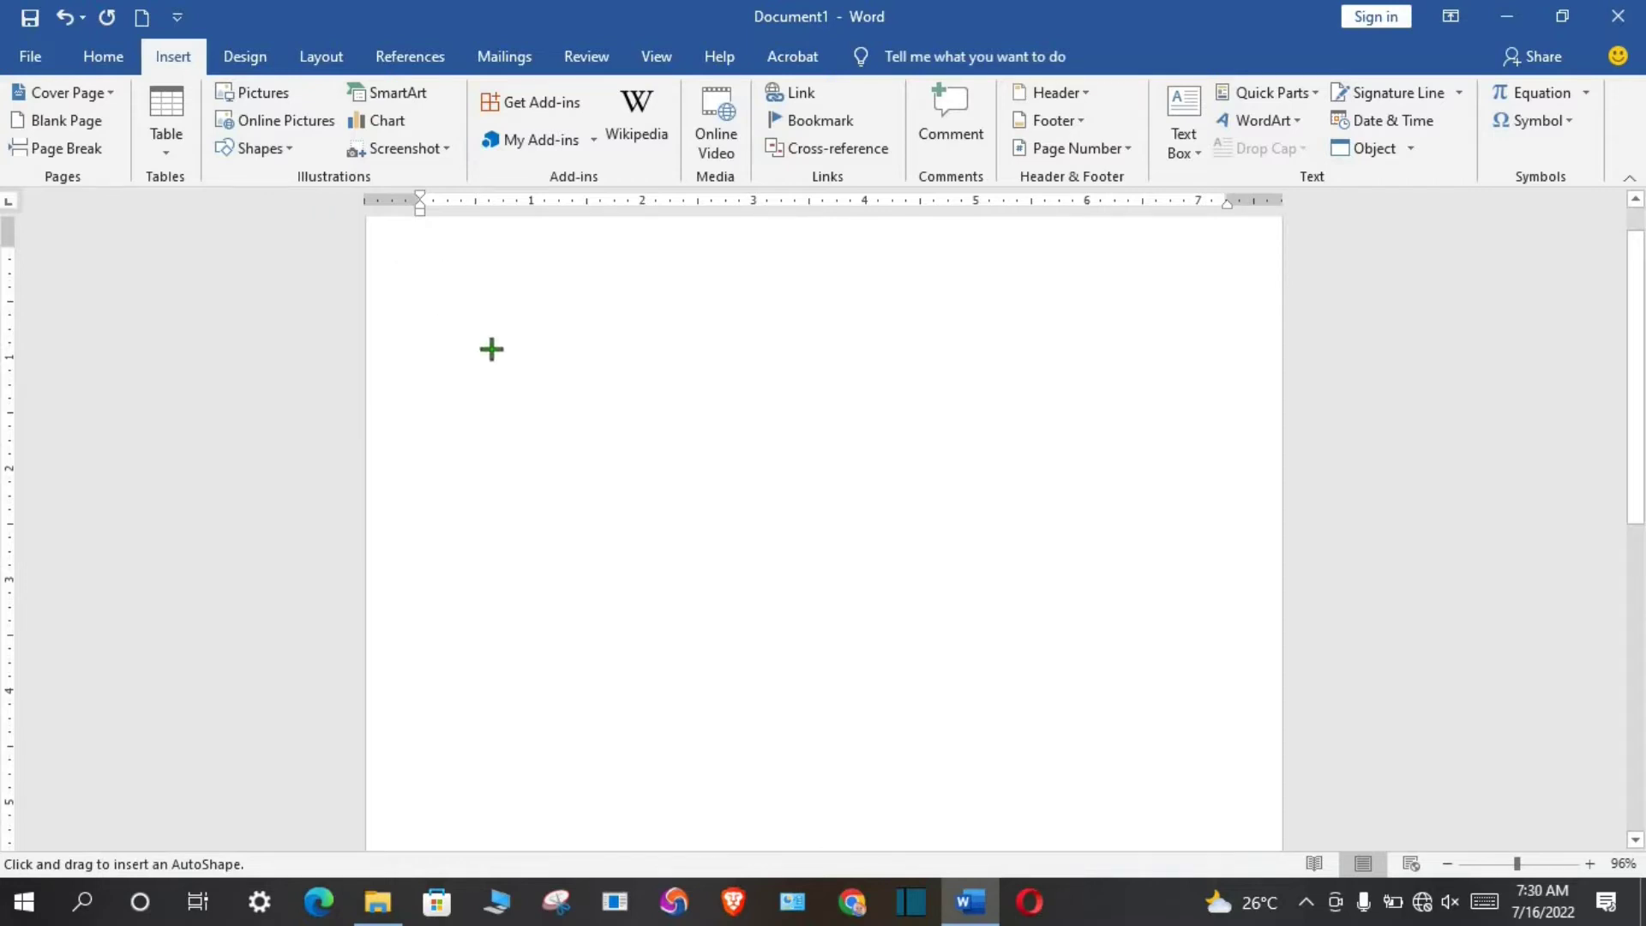
mouse_move(419, 248)
left_mouse_down()
mouse_move(628, 382)
mouse_move(757, 423)
mouse_move(808, 485)
mouse_move(845, 495)
left_mouse_up()
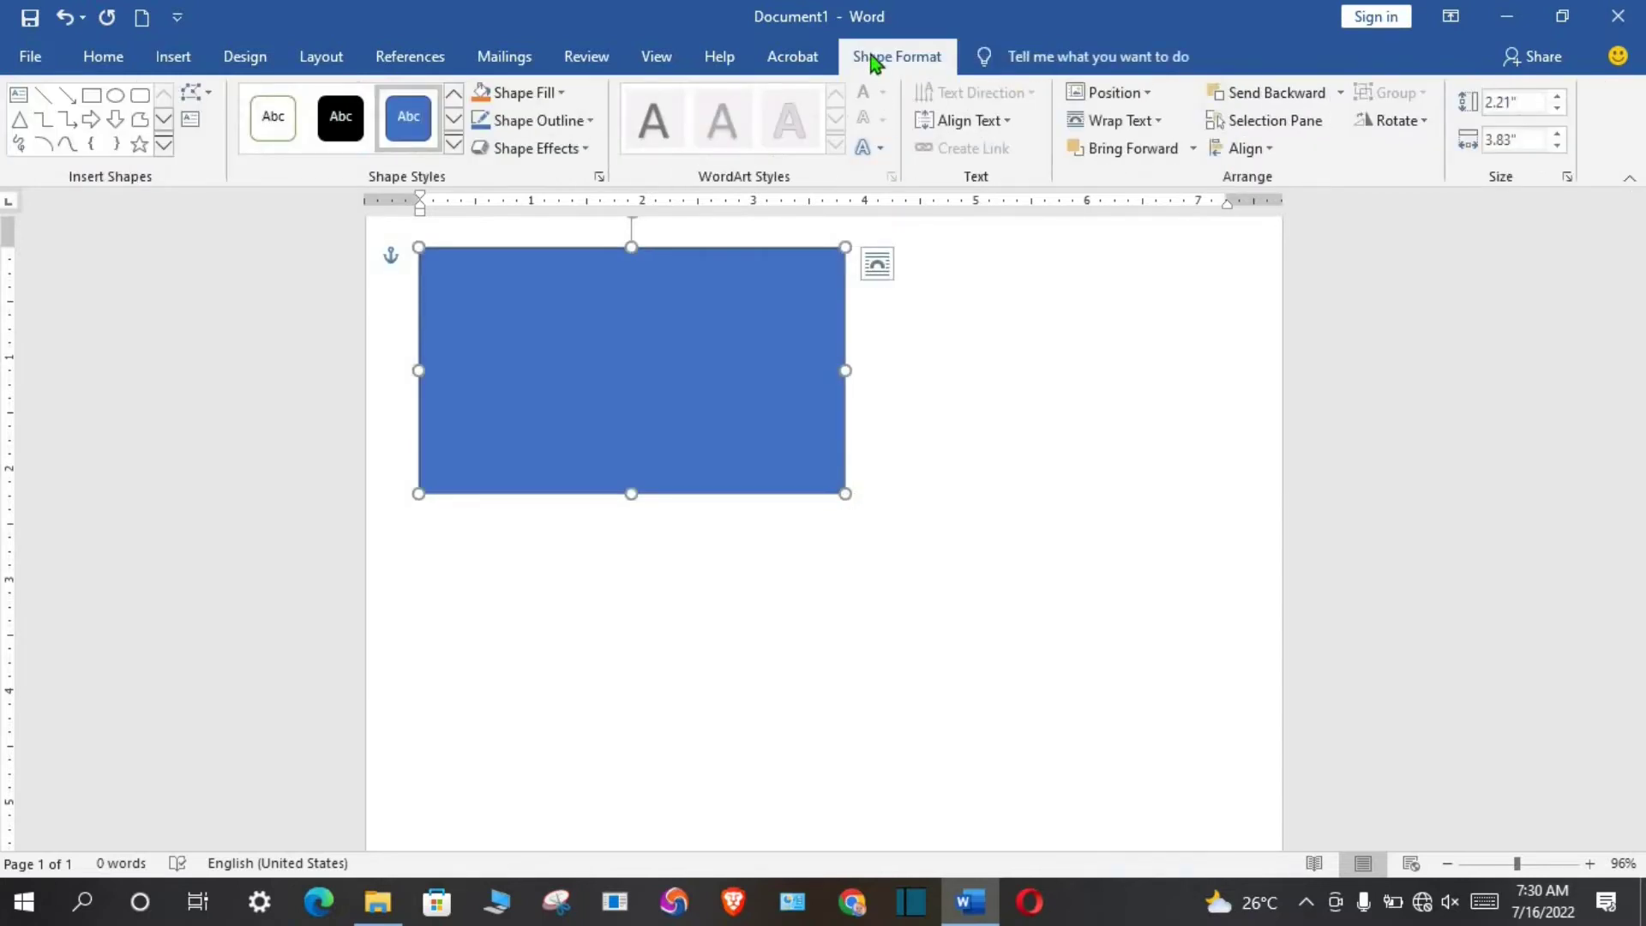
- Give the rectangle a gradient fill and make its first stop yellow
left_click(559, 94)
mouse_move(568, 404)
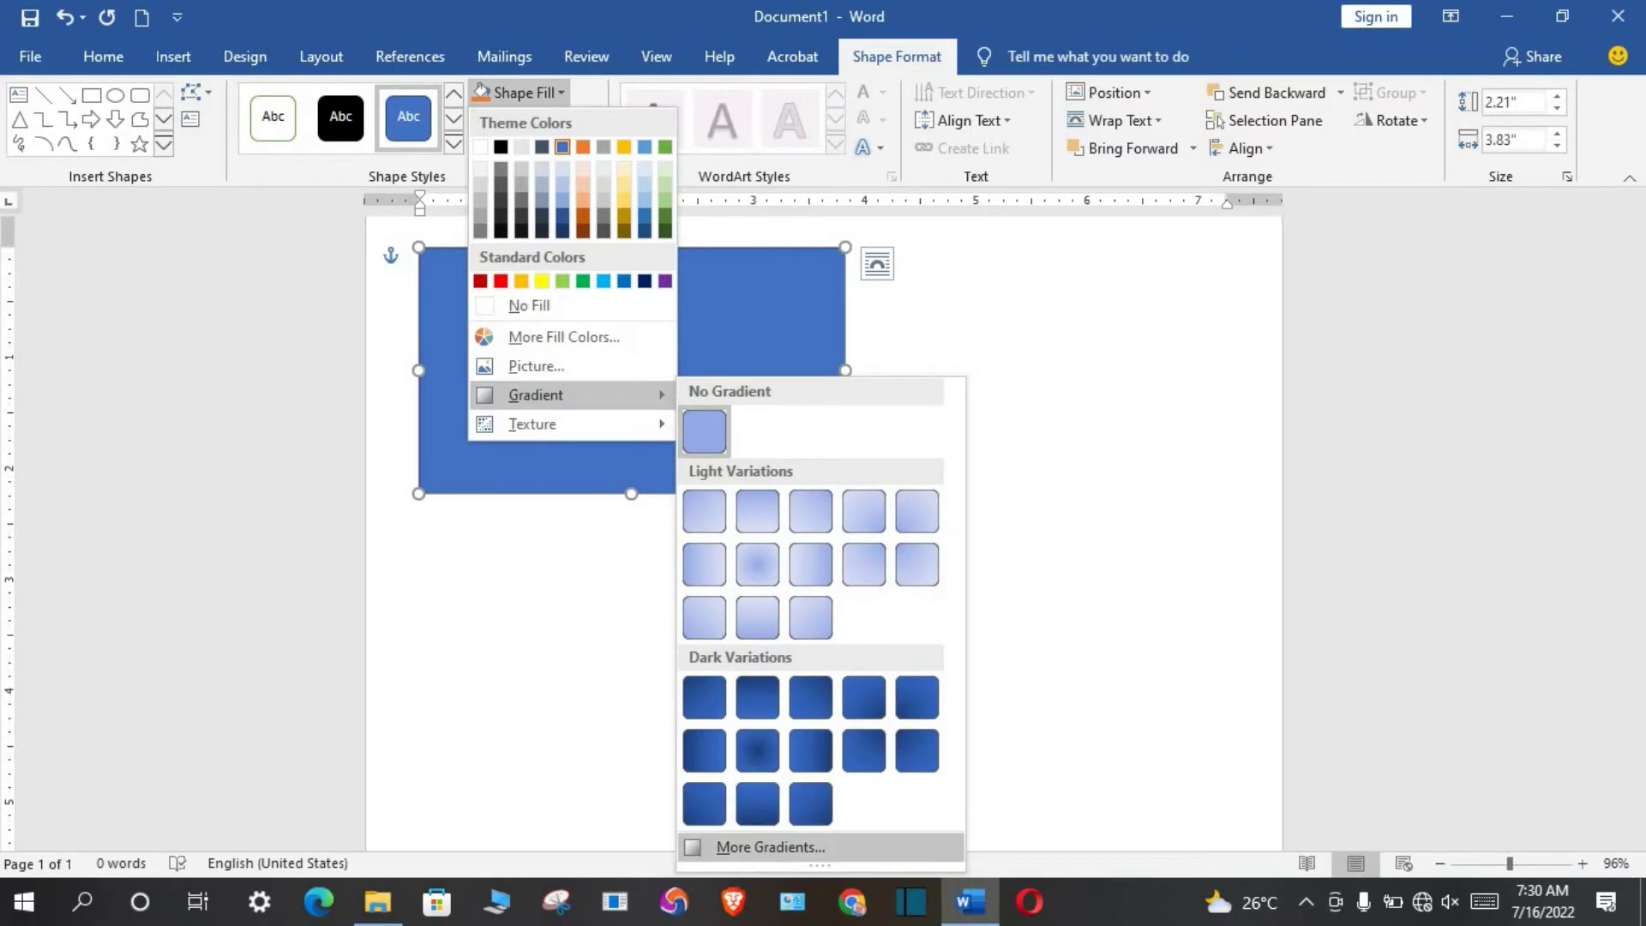
left_click(757, 849)
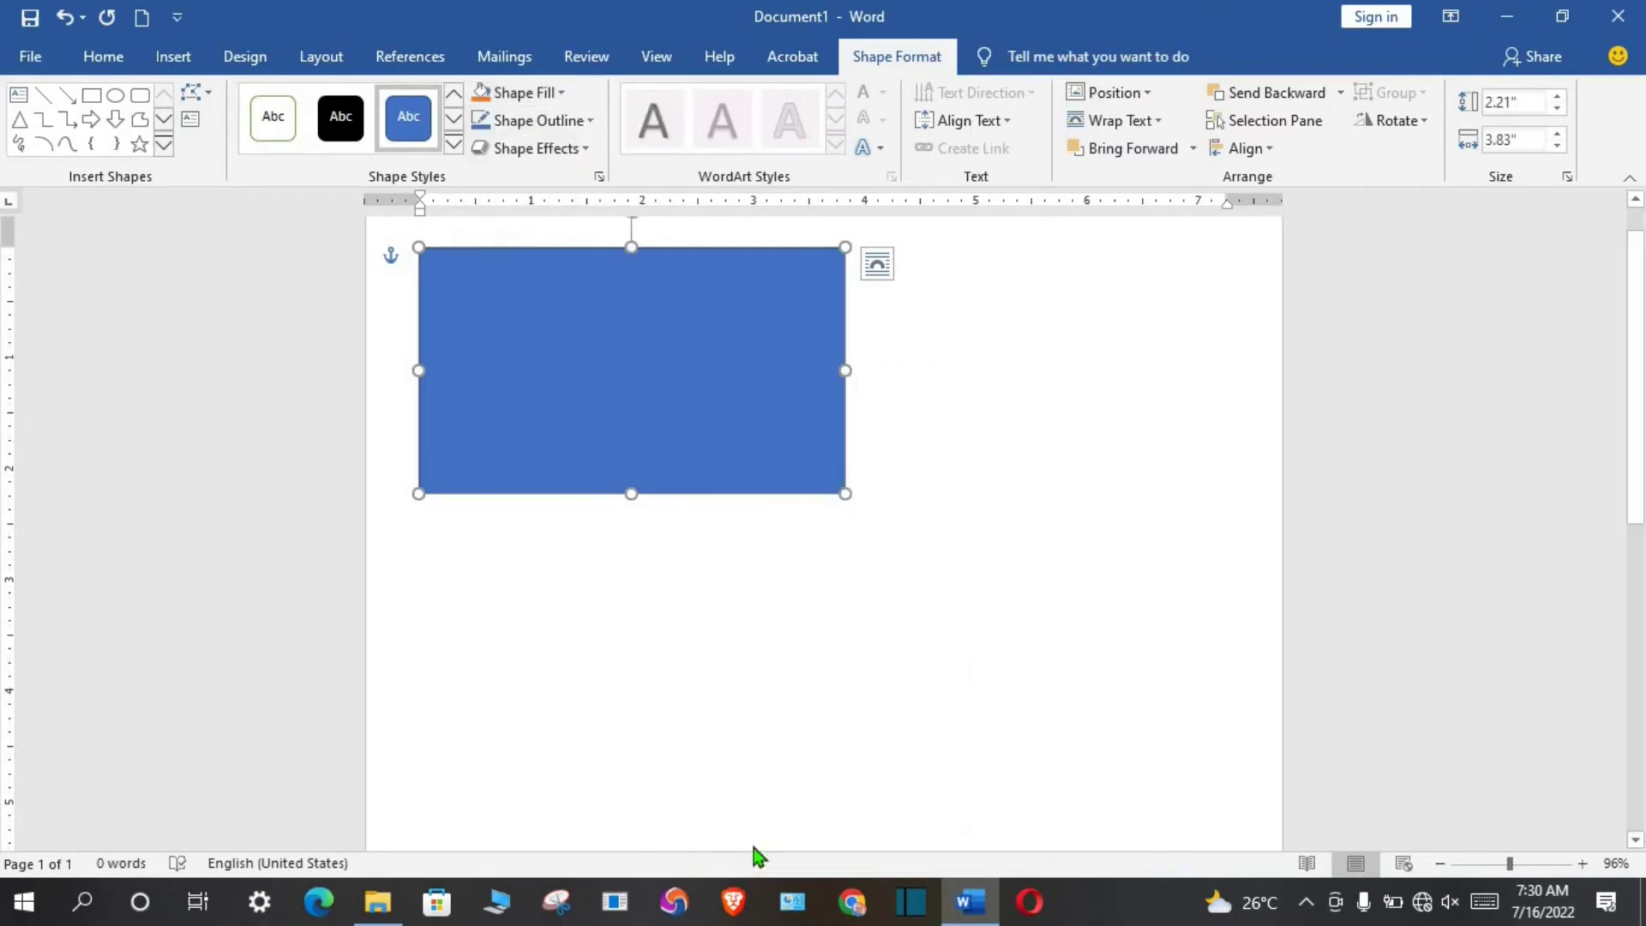
left_click(1354, 405)
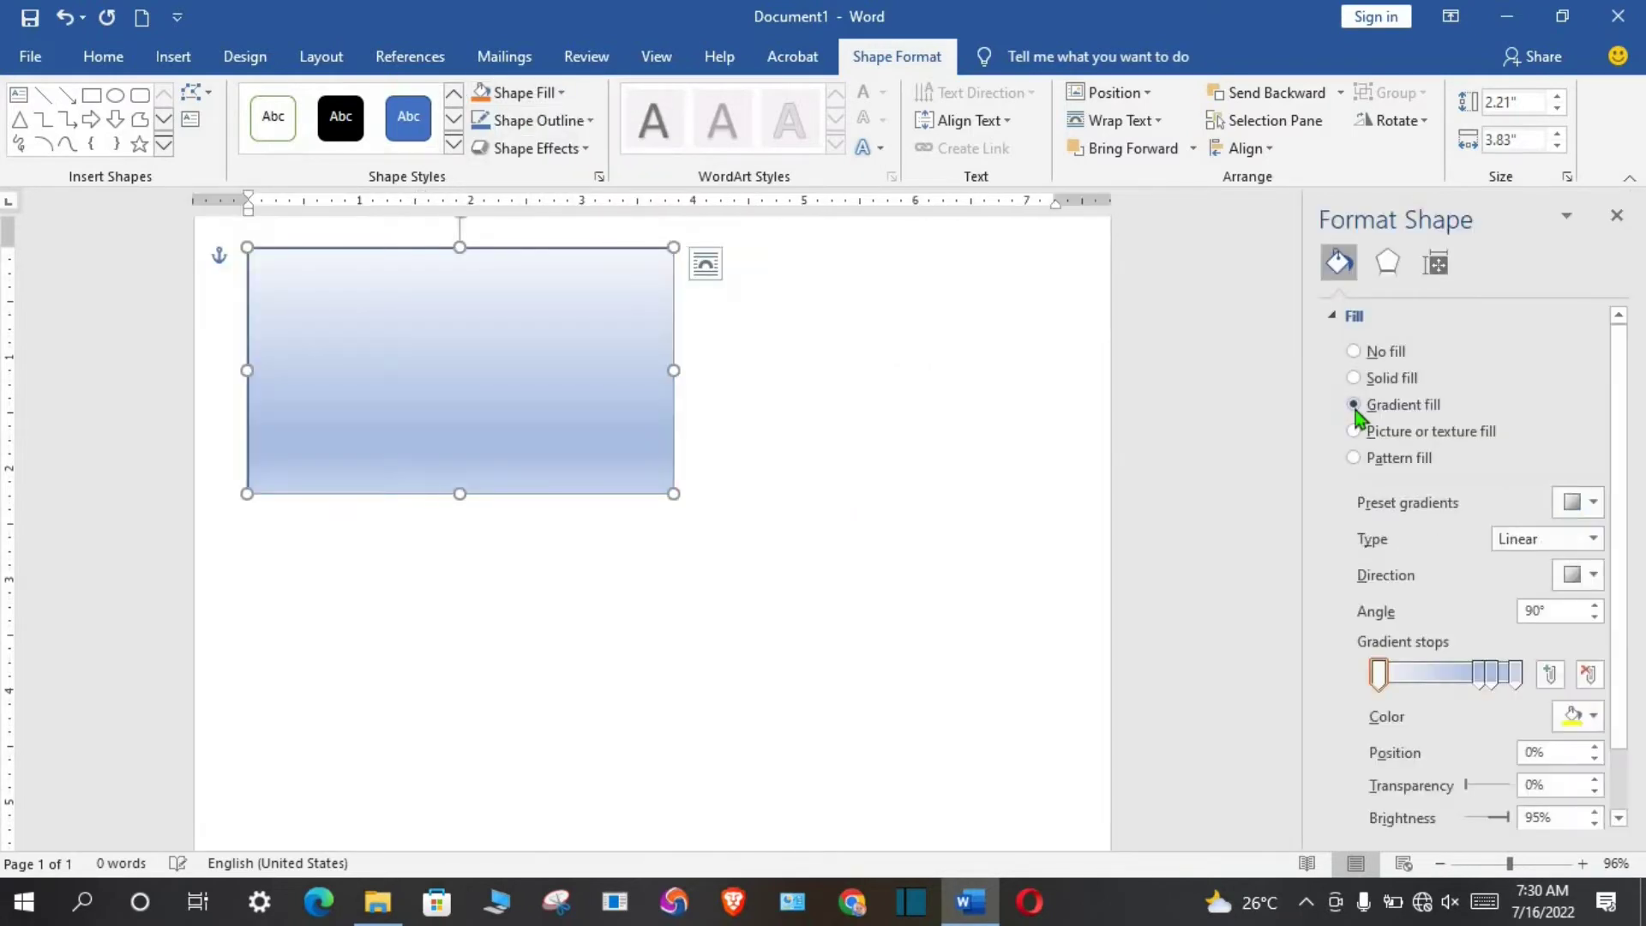
left_click(1594, 719)
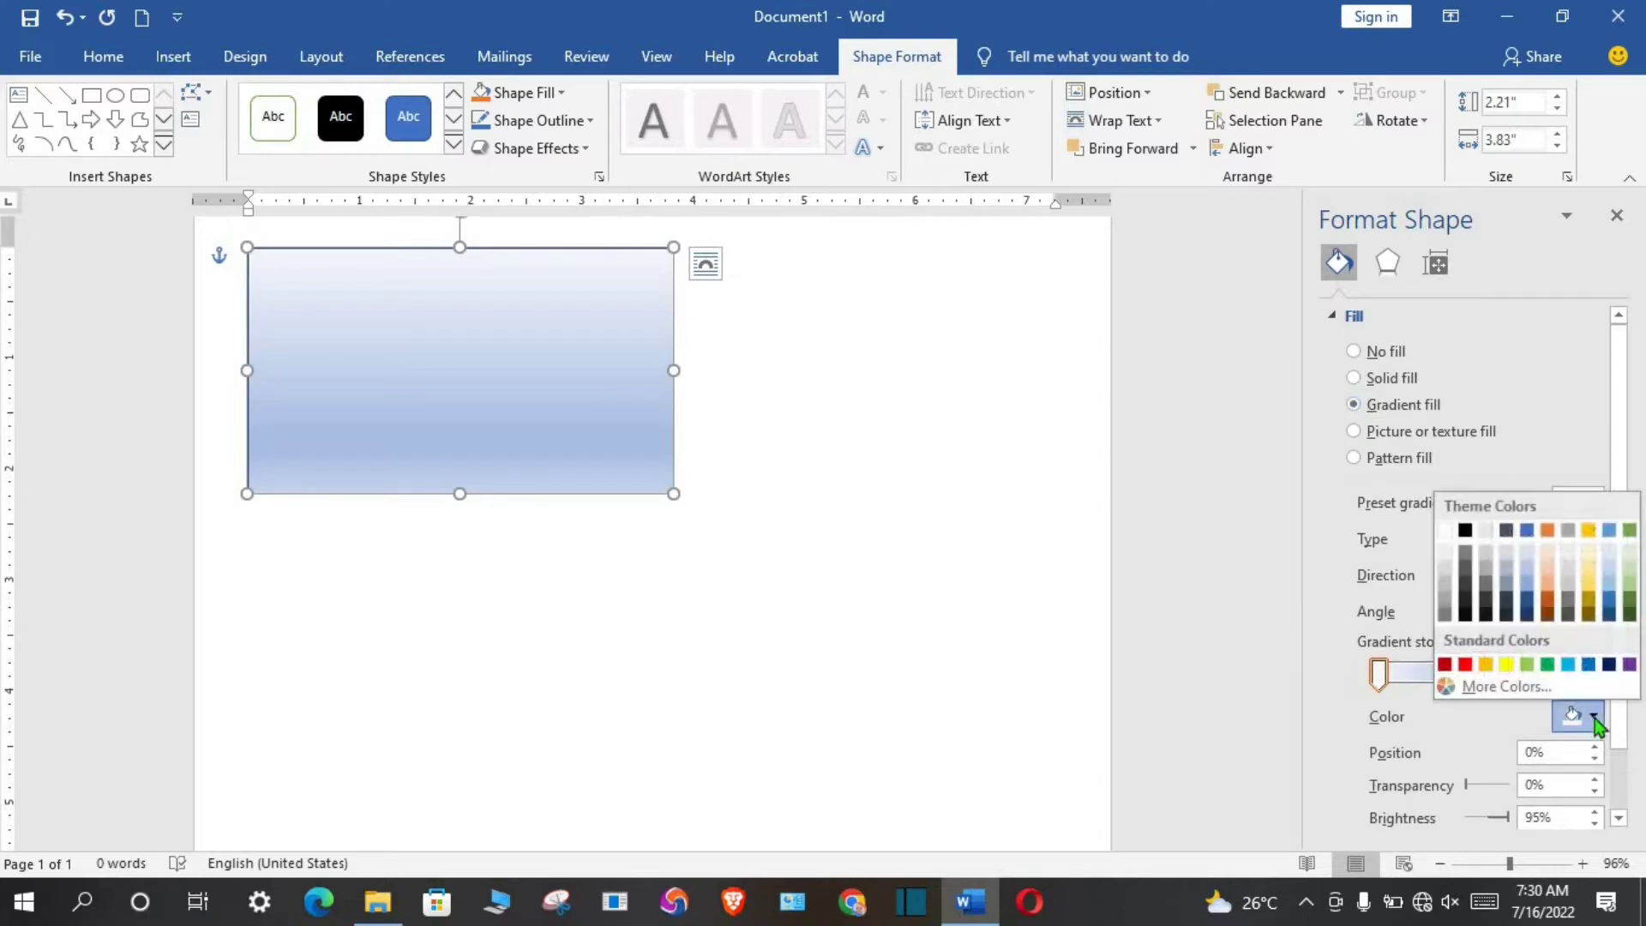
left_click(1506, 664)
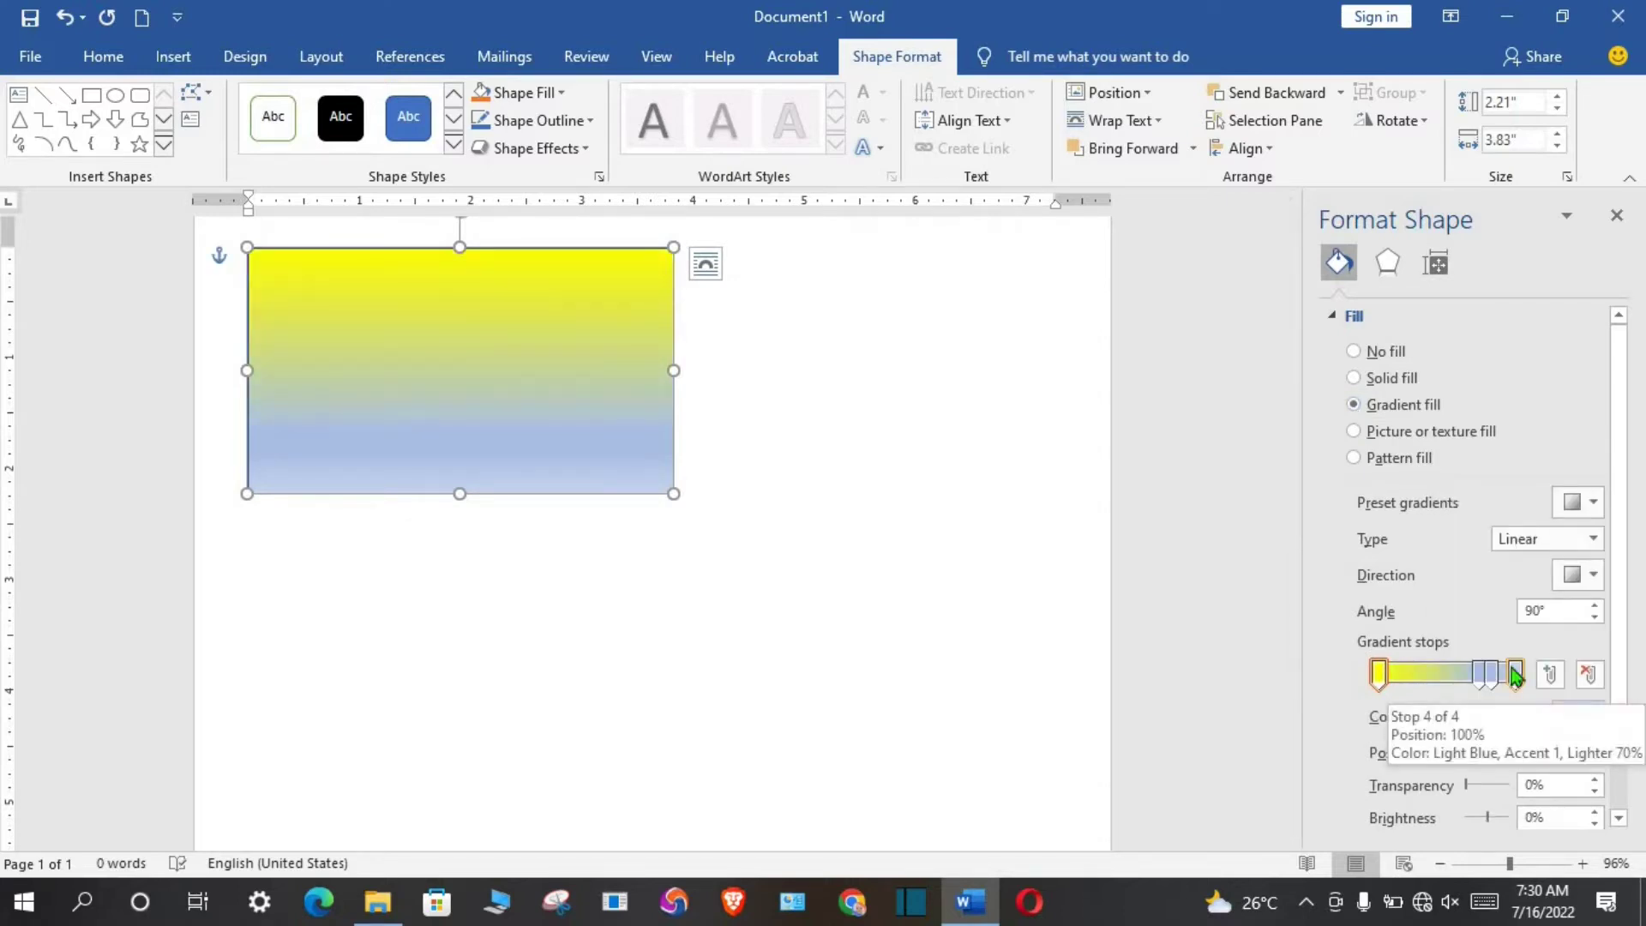
- Colour the second gradient stop green and the third stop, at 83%, grey
left_click(1480, 675)
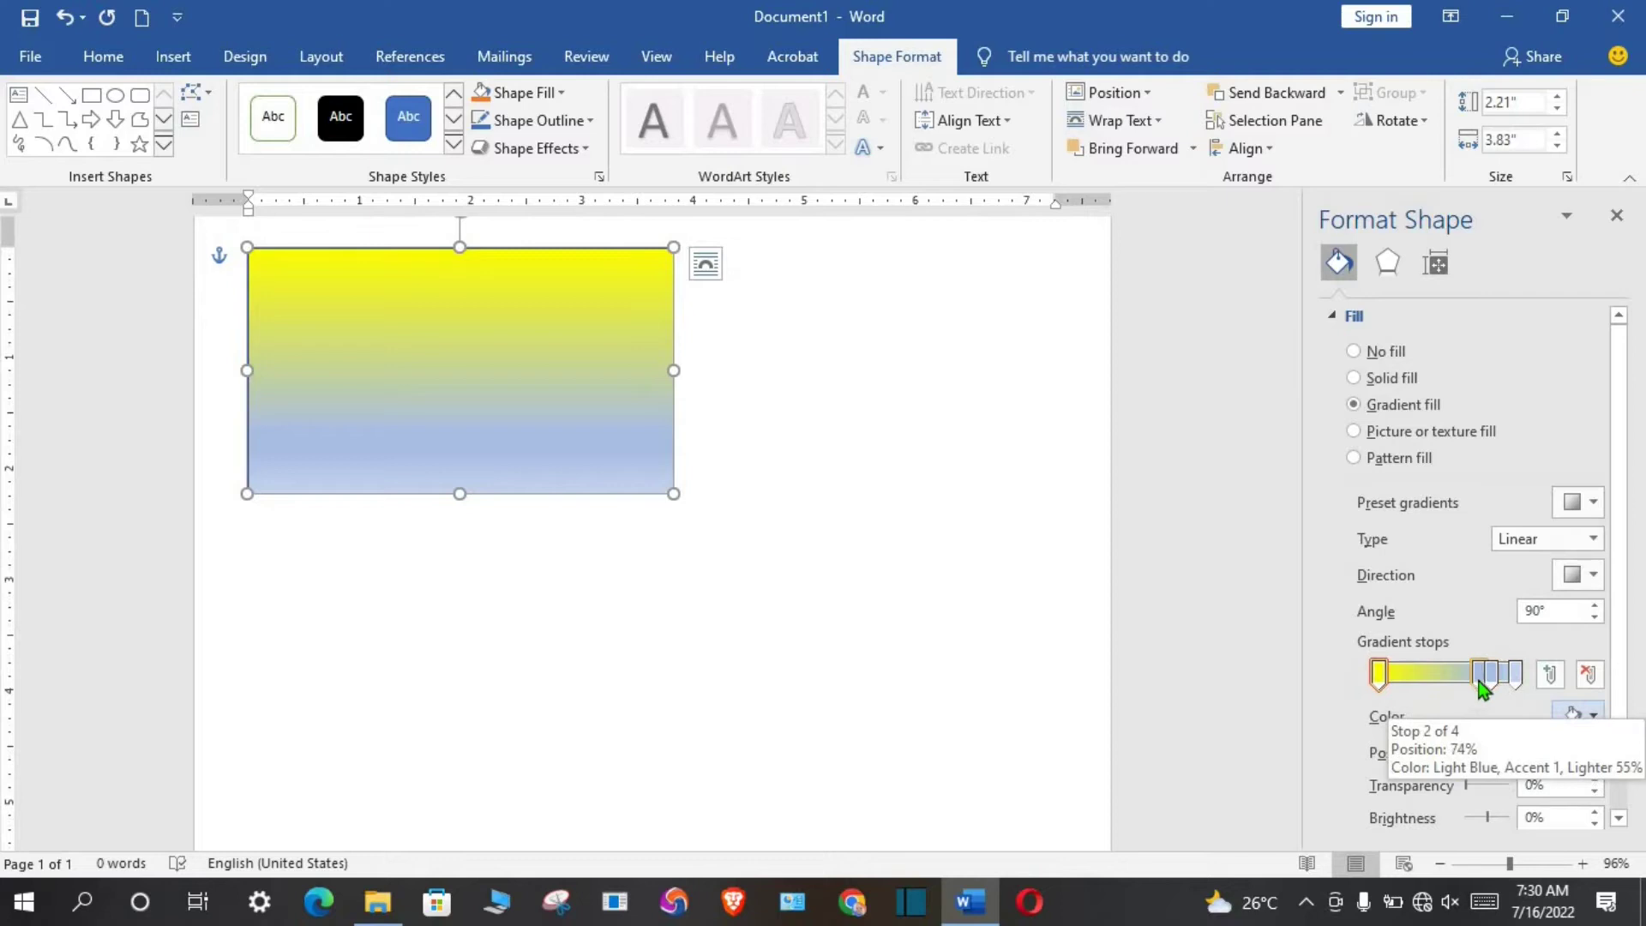
left_click(1480, 677)
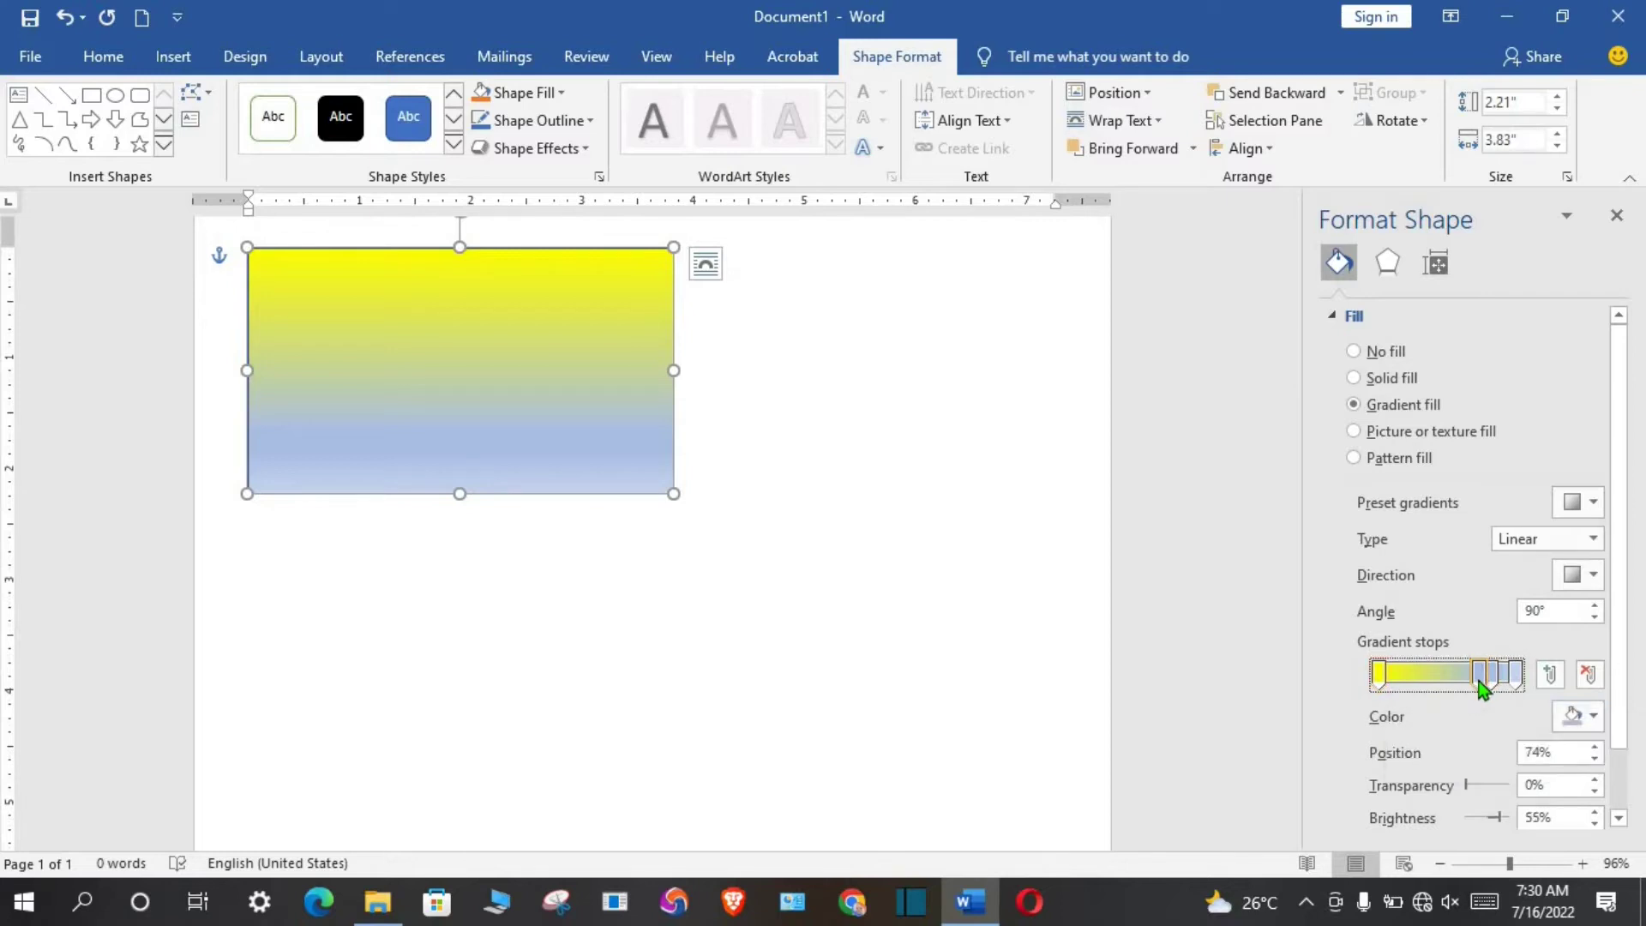
left_click(1594, 718)
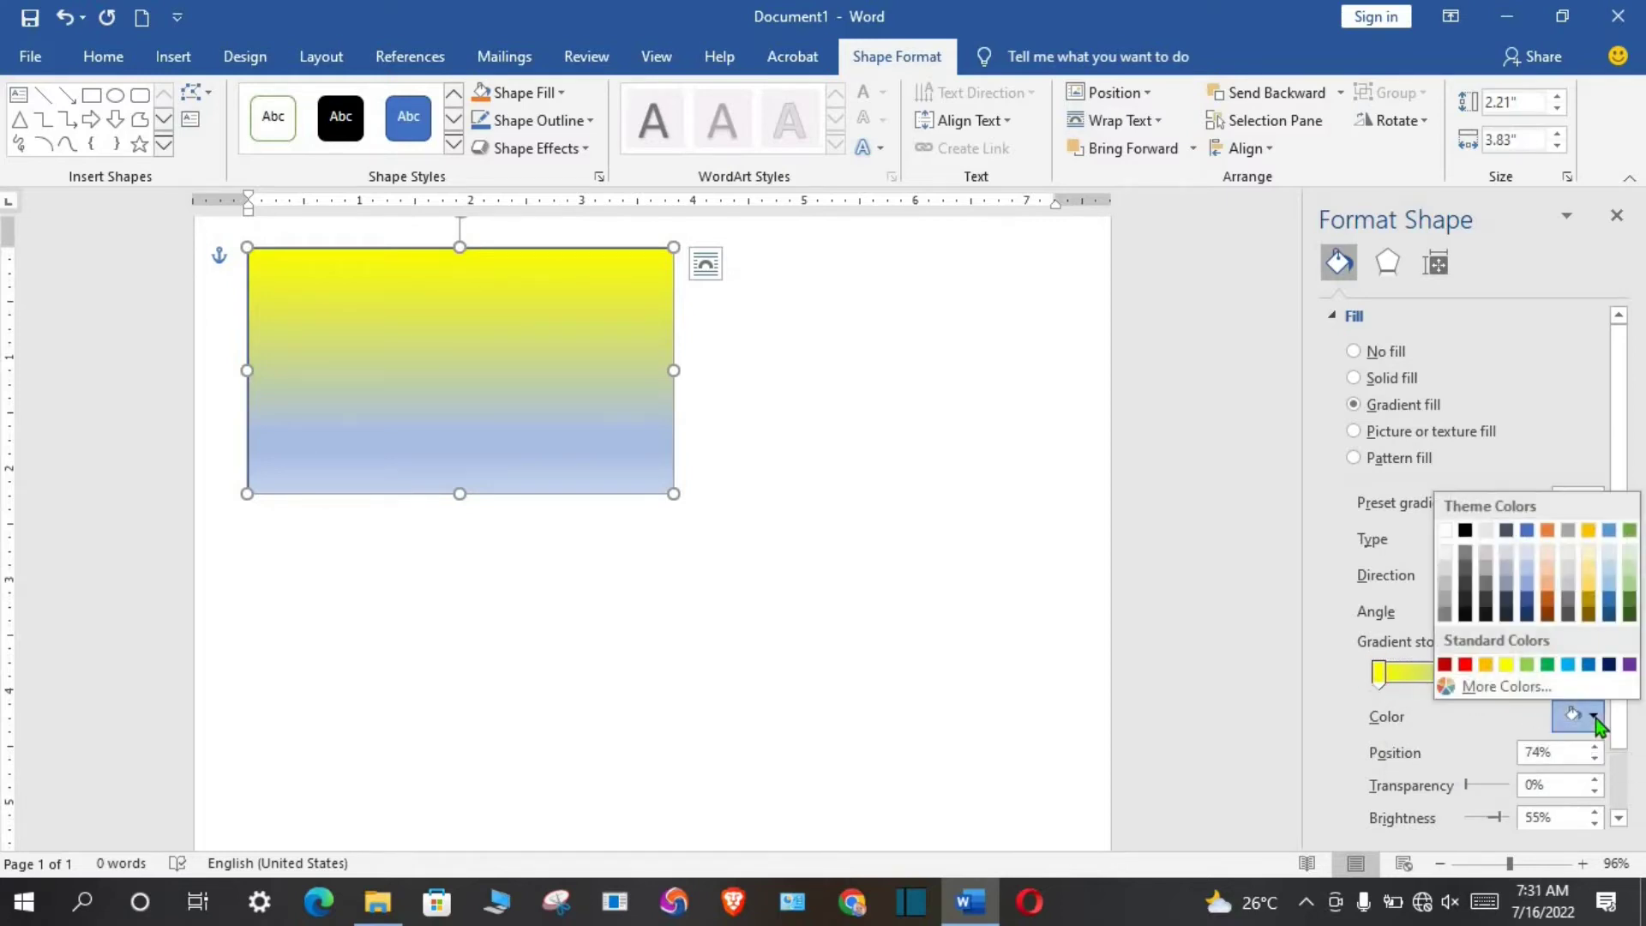
left_click(1547, 666)
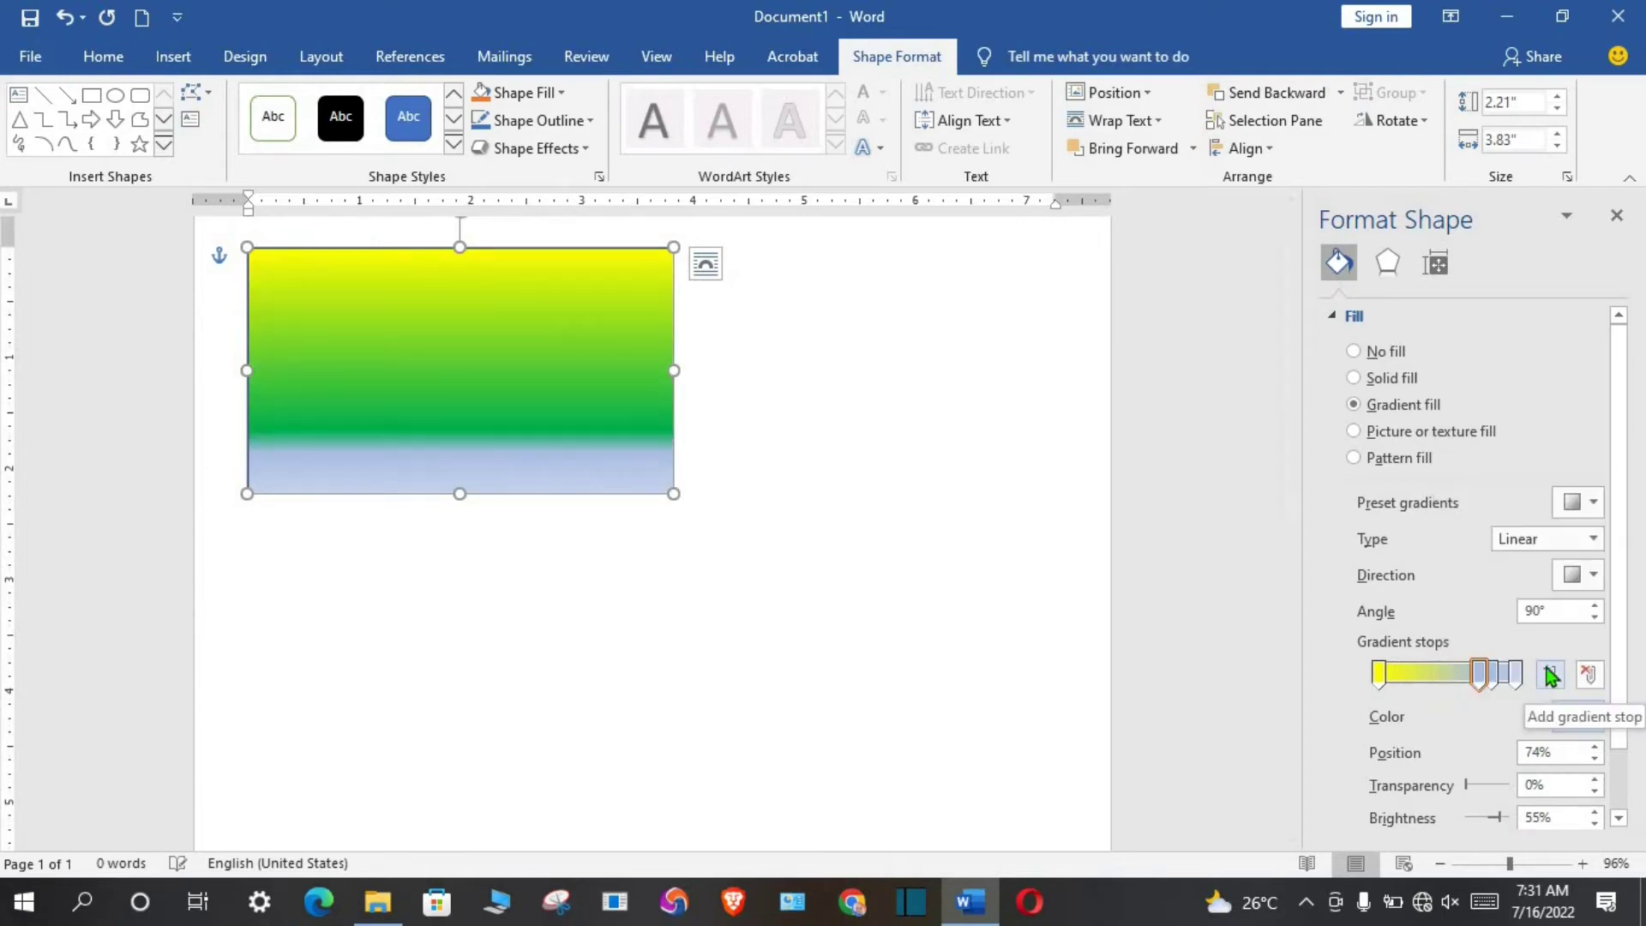
left_click(1496, 677)
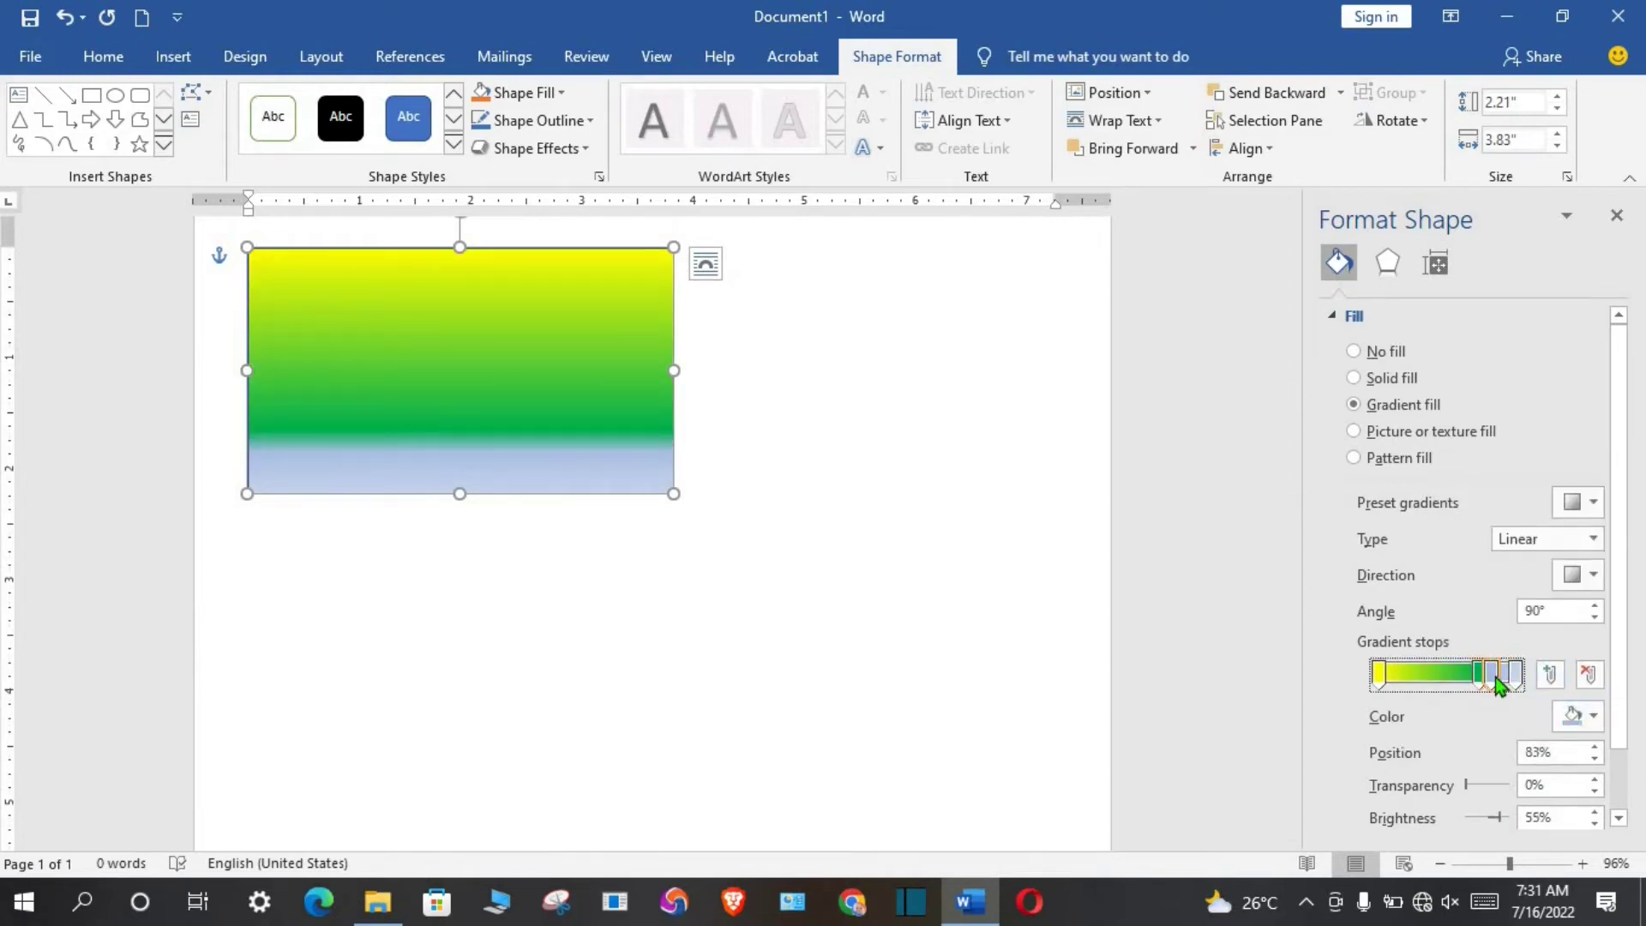
left_click(1594, 721)
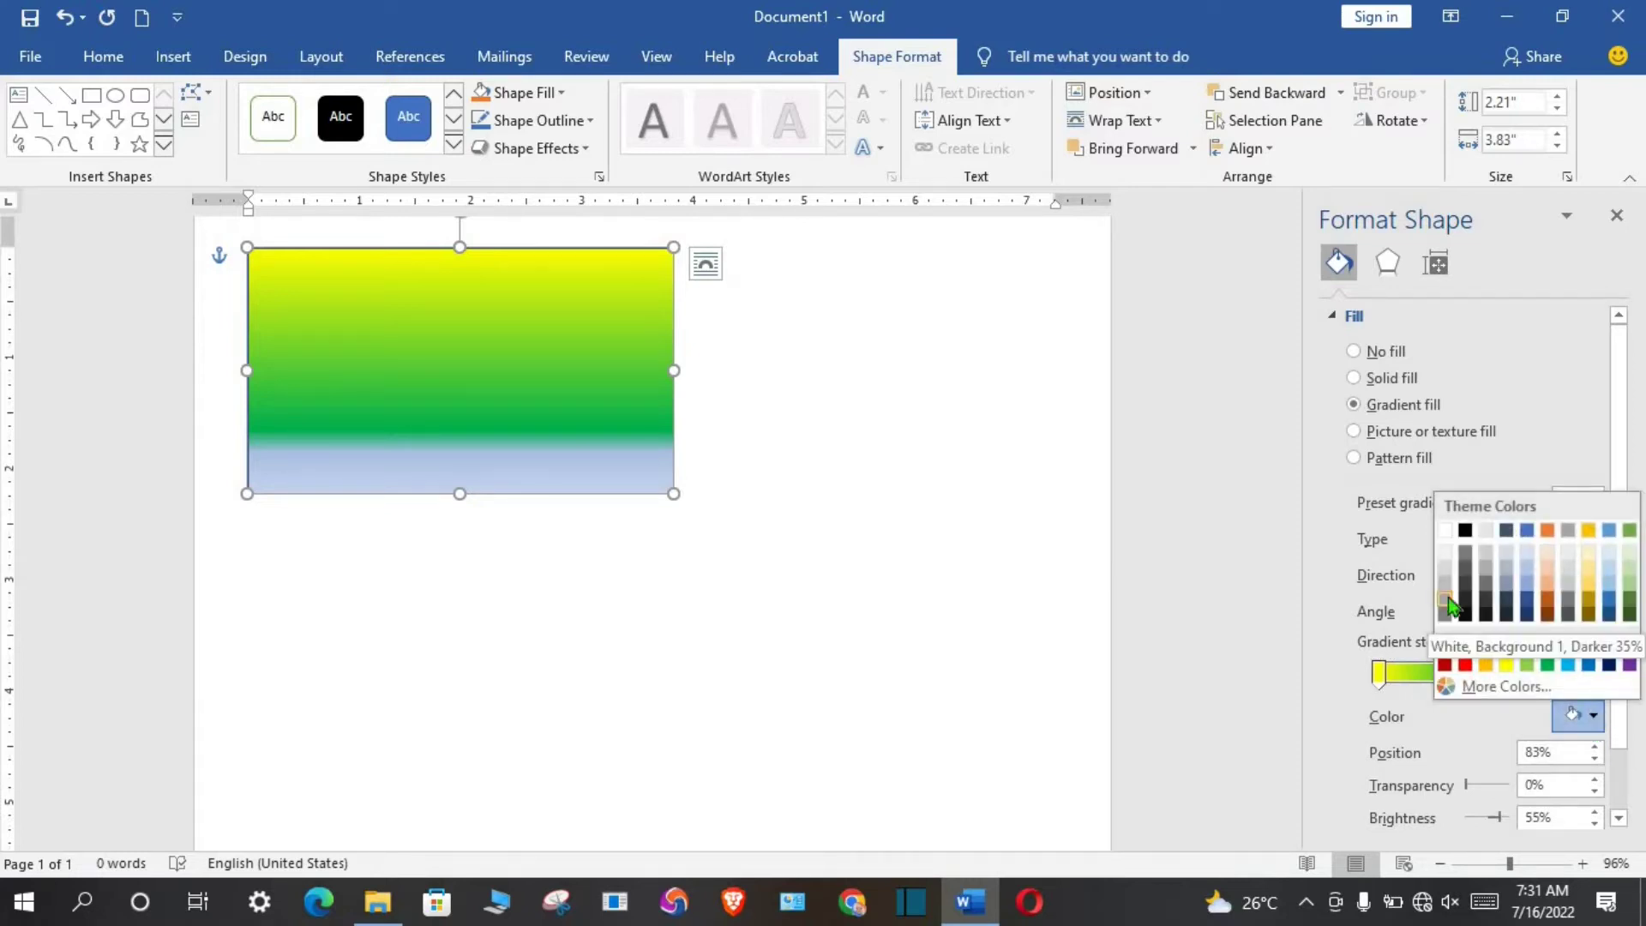
left_click(1447, 603)
- Make the last stop purple, set the angle to 110°, and lighten the purple stop
left_click(1515, 675)
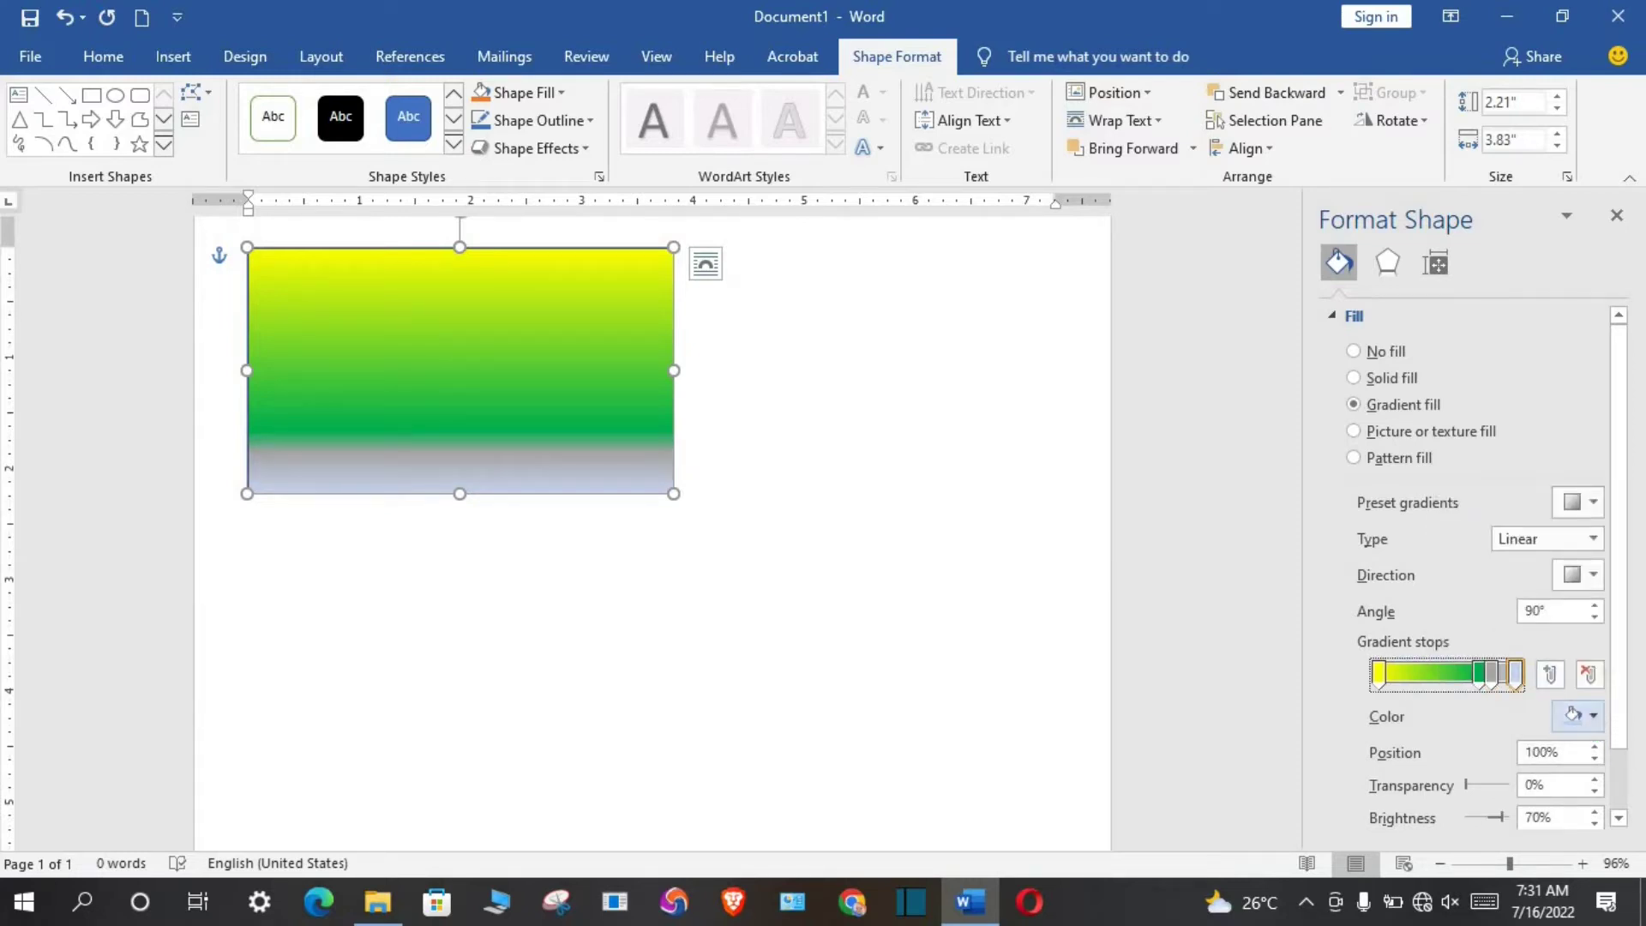
left_click(1594, 721)
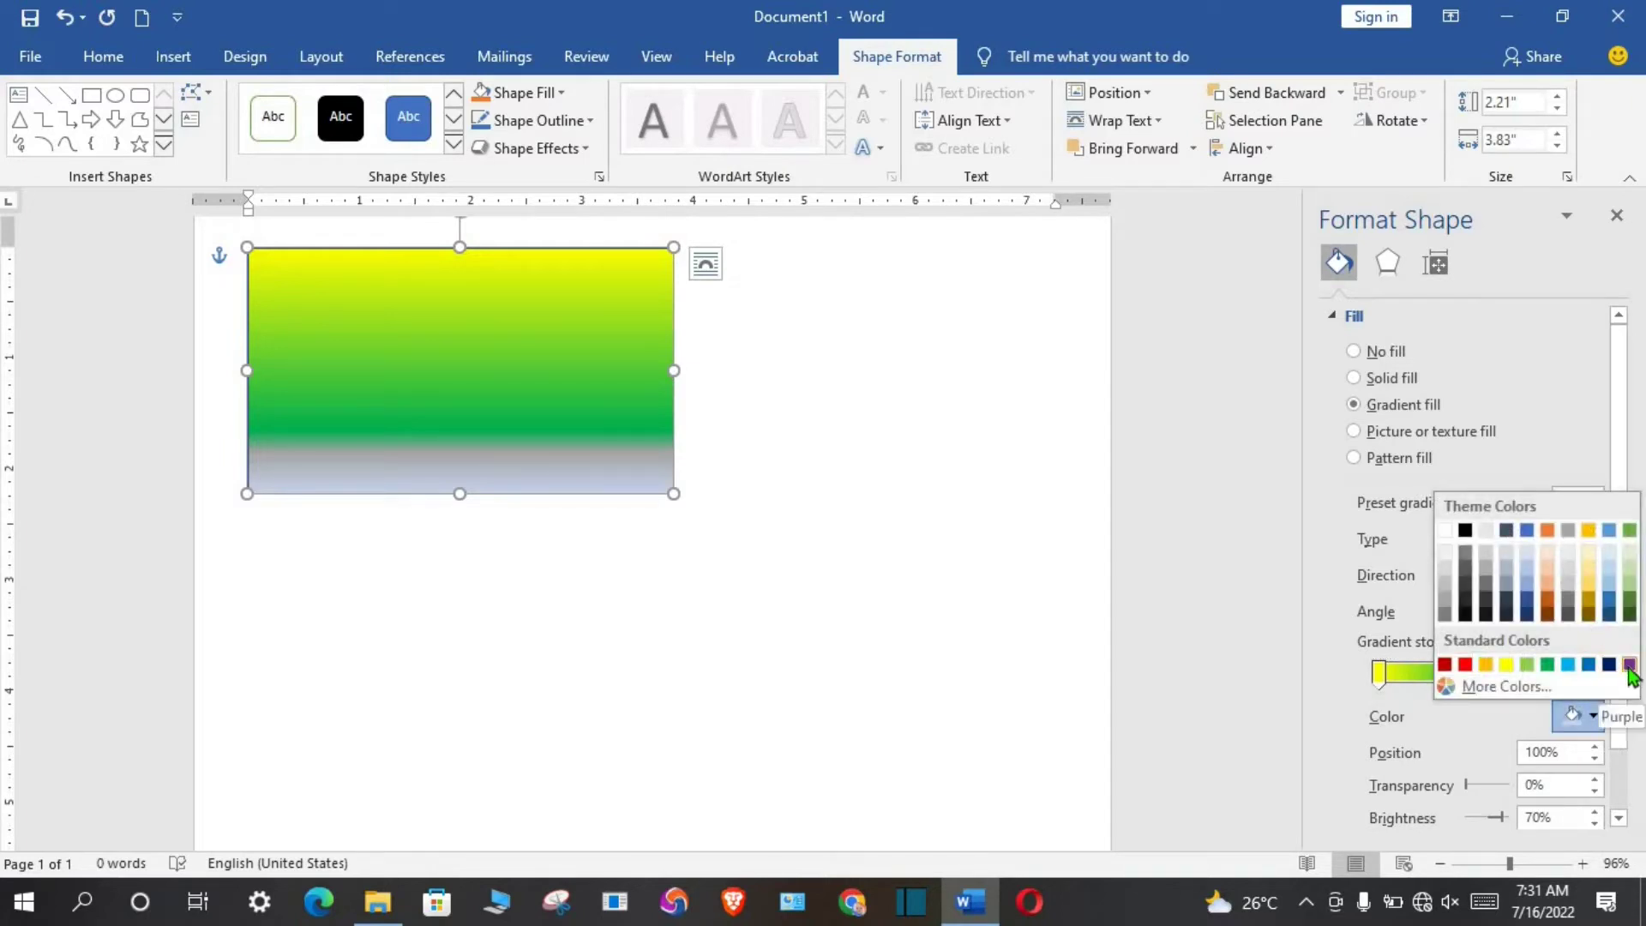
left_click(1629, 665)
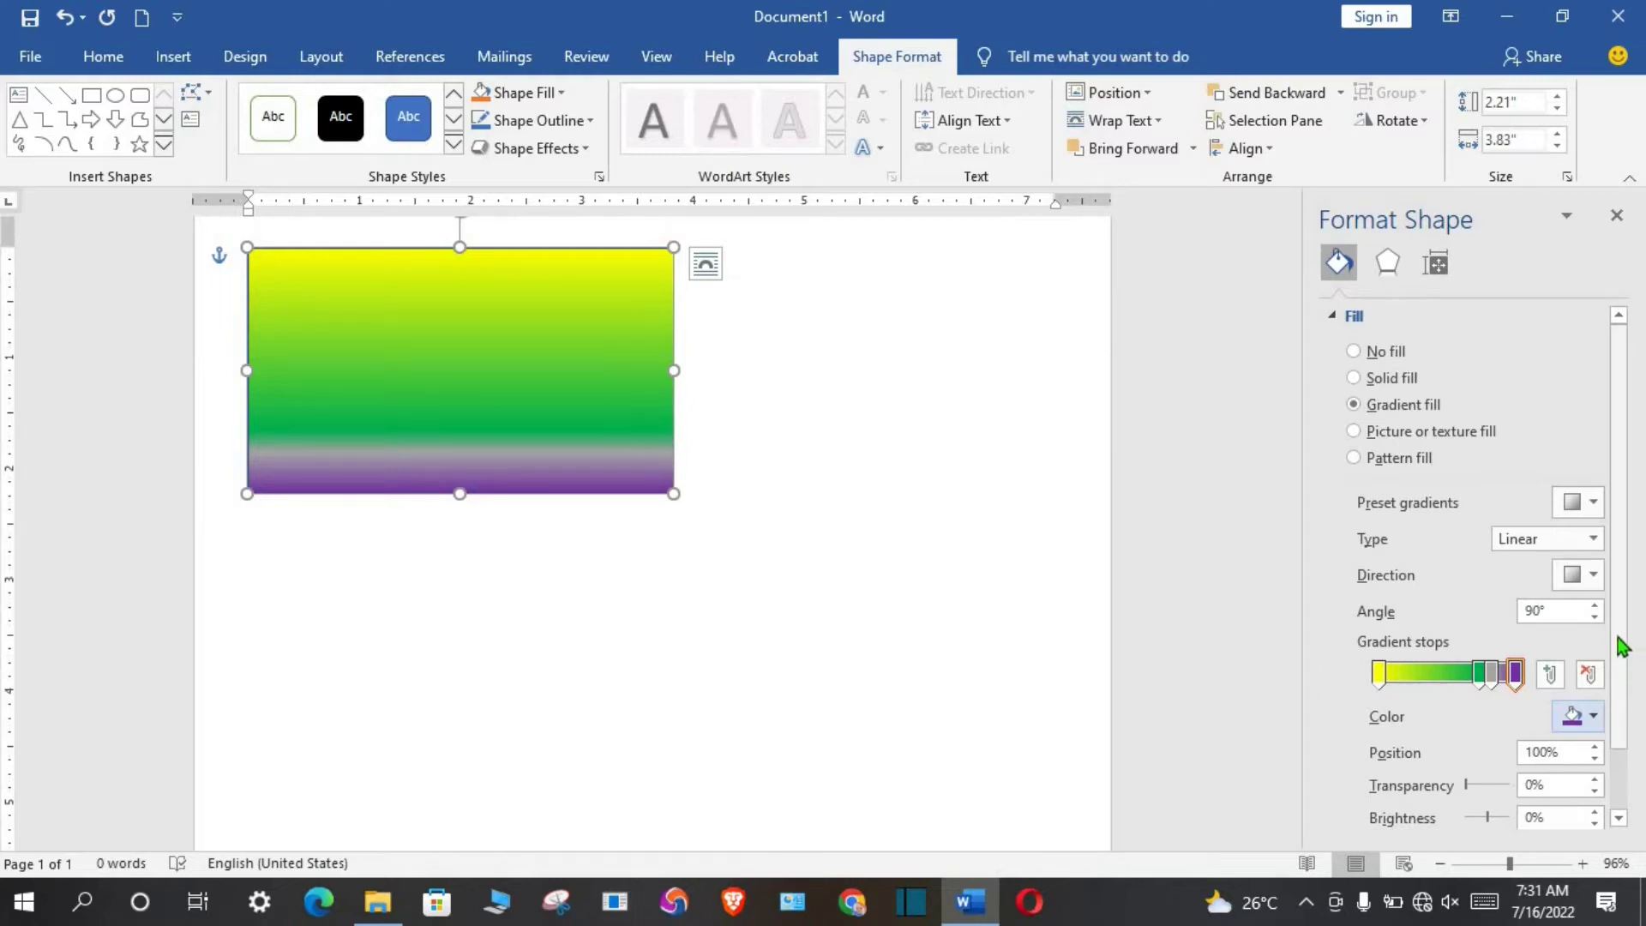
left_click(1594, 604)
left_click(1594, 605)
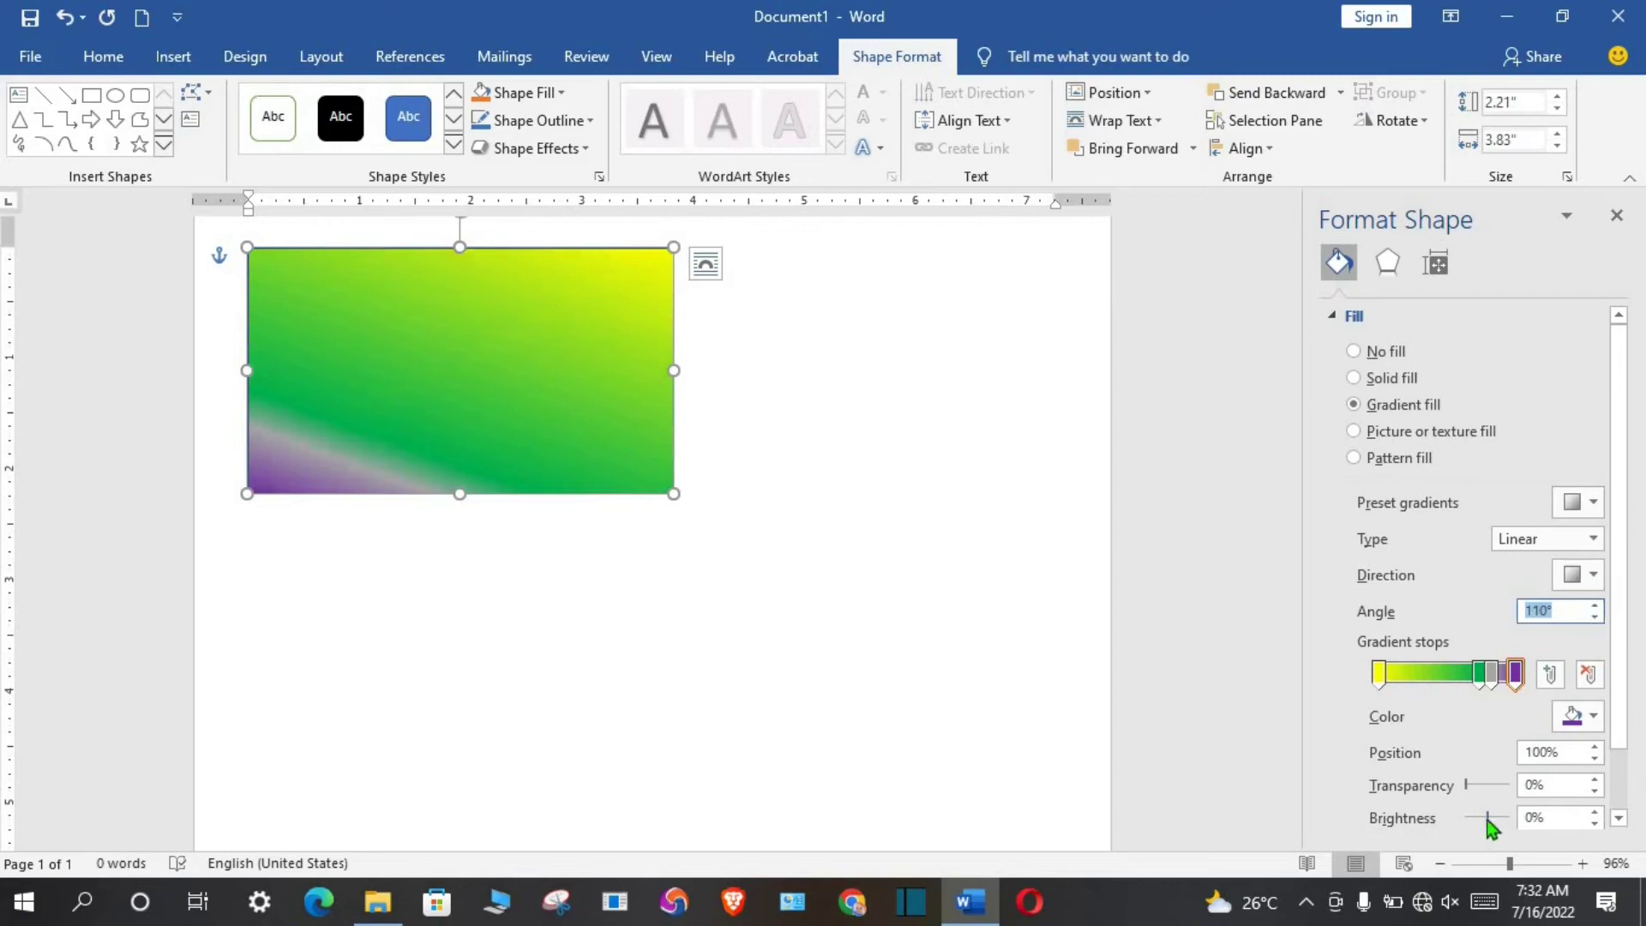
left_click_drag(1487, 818, 1508, 823)
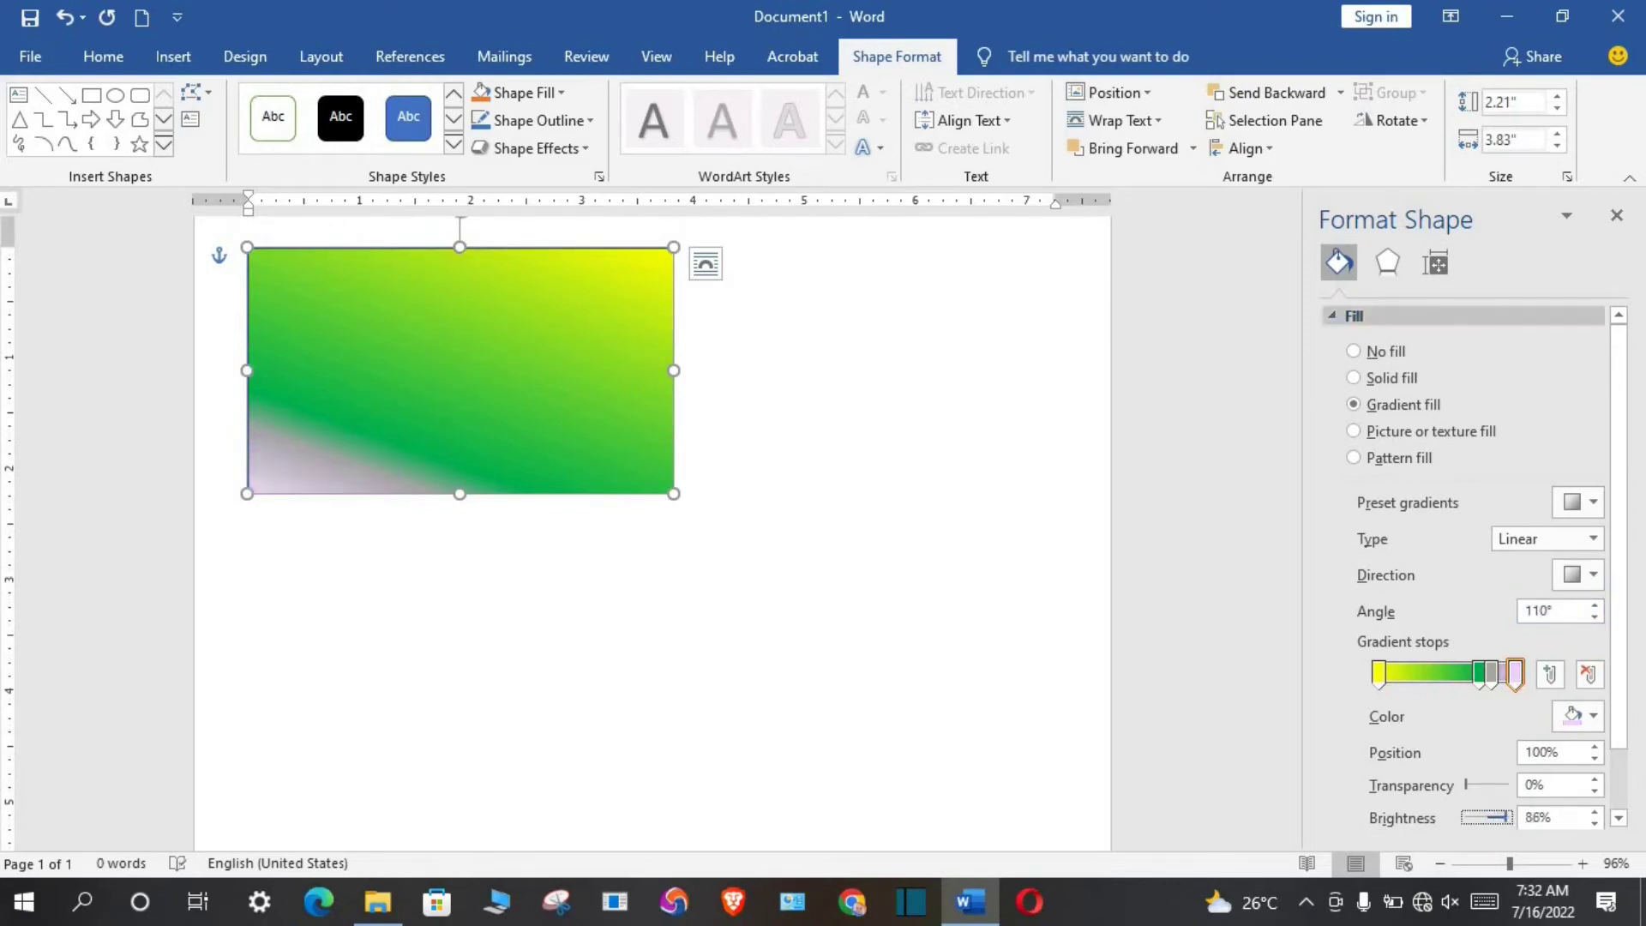
- Draw a rounded rectangle inside the green rectangle, enlarged toward its top-left corner
left_click(1618, 218)
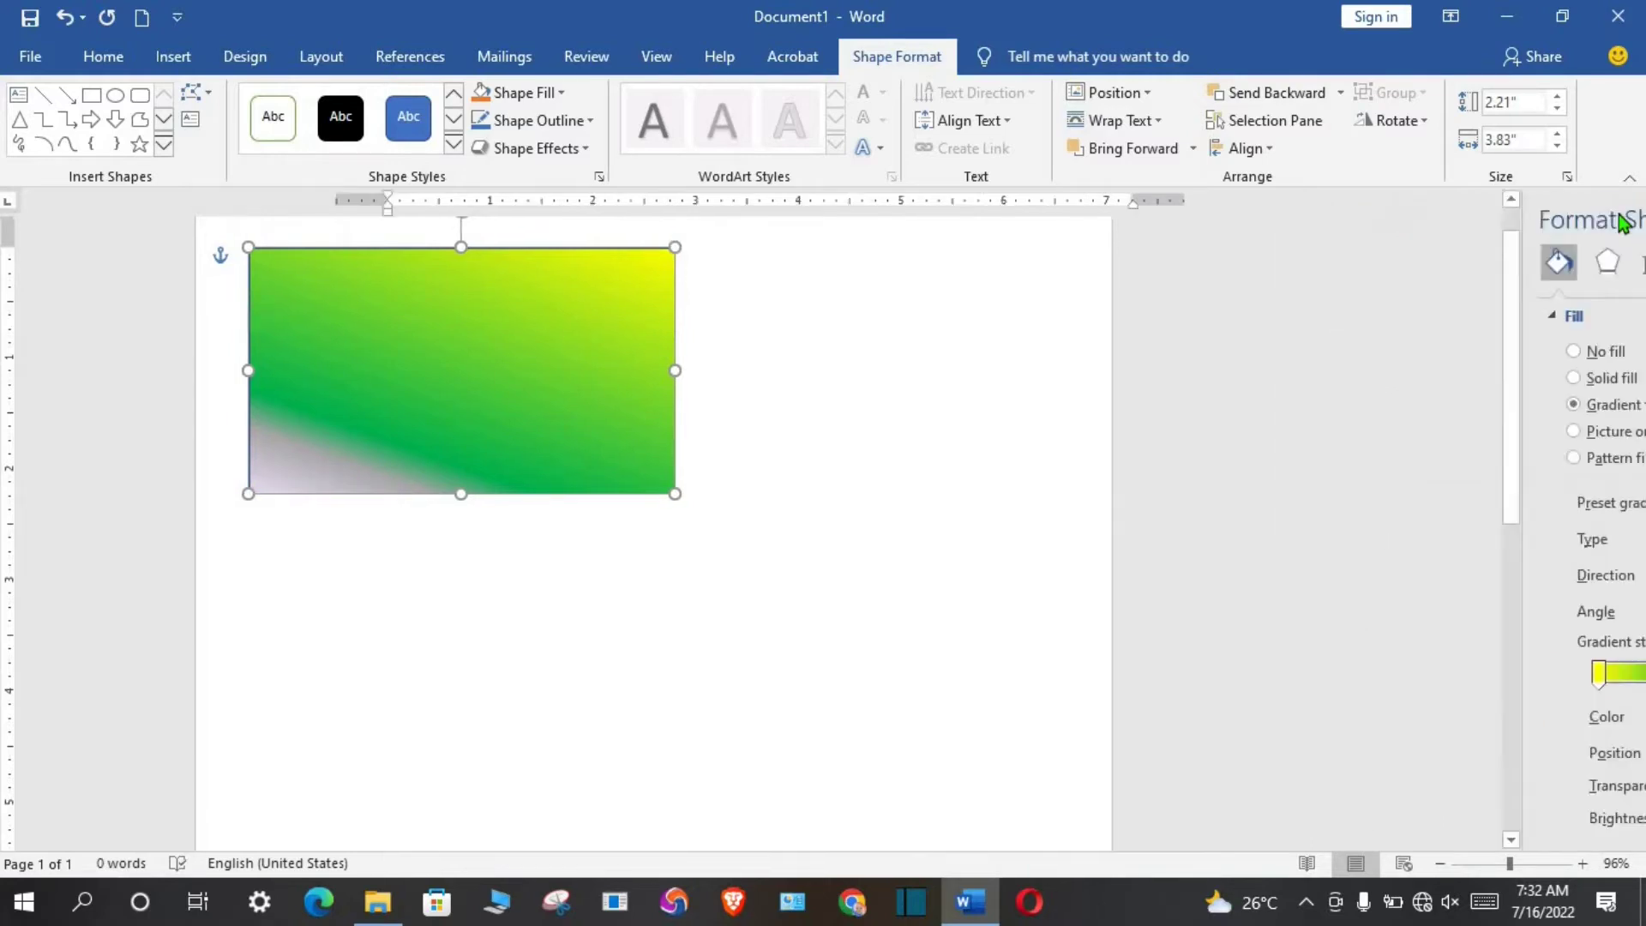
left_click(176, 60)
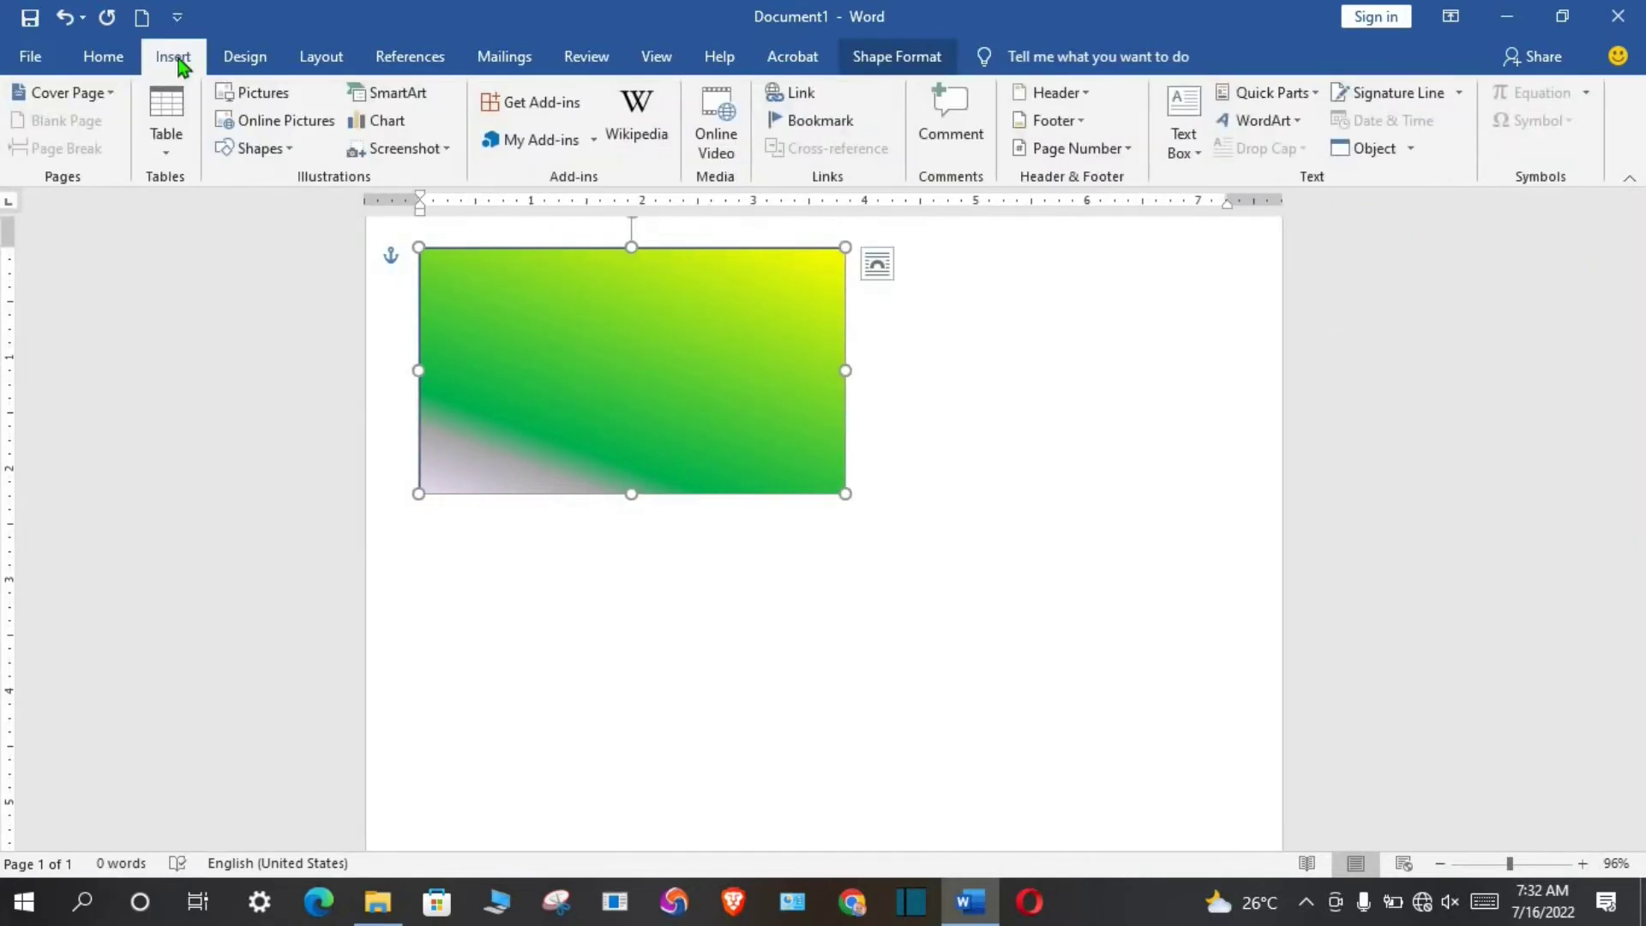
left_click(288, 153)
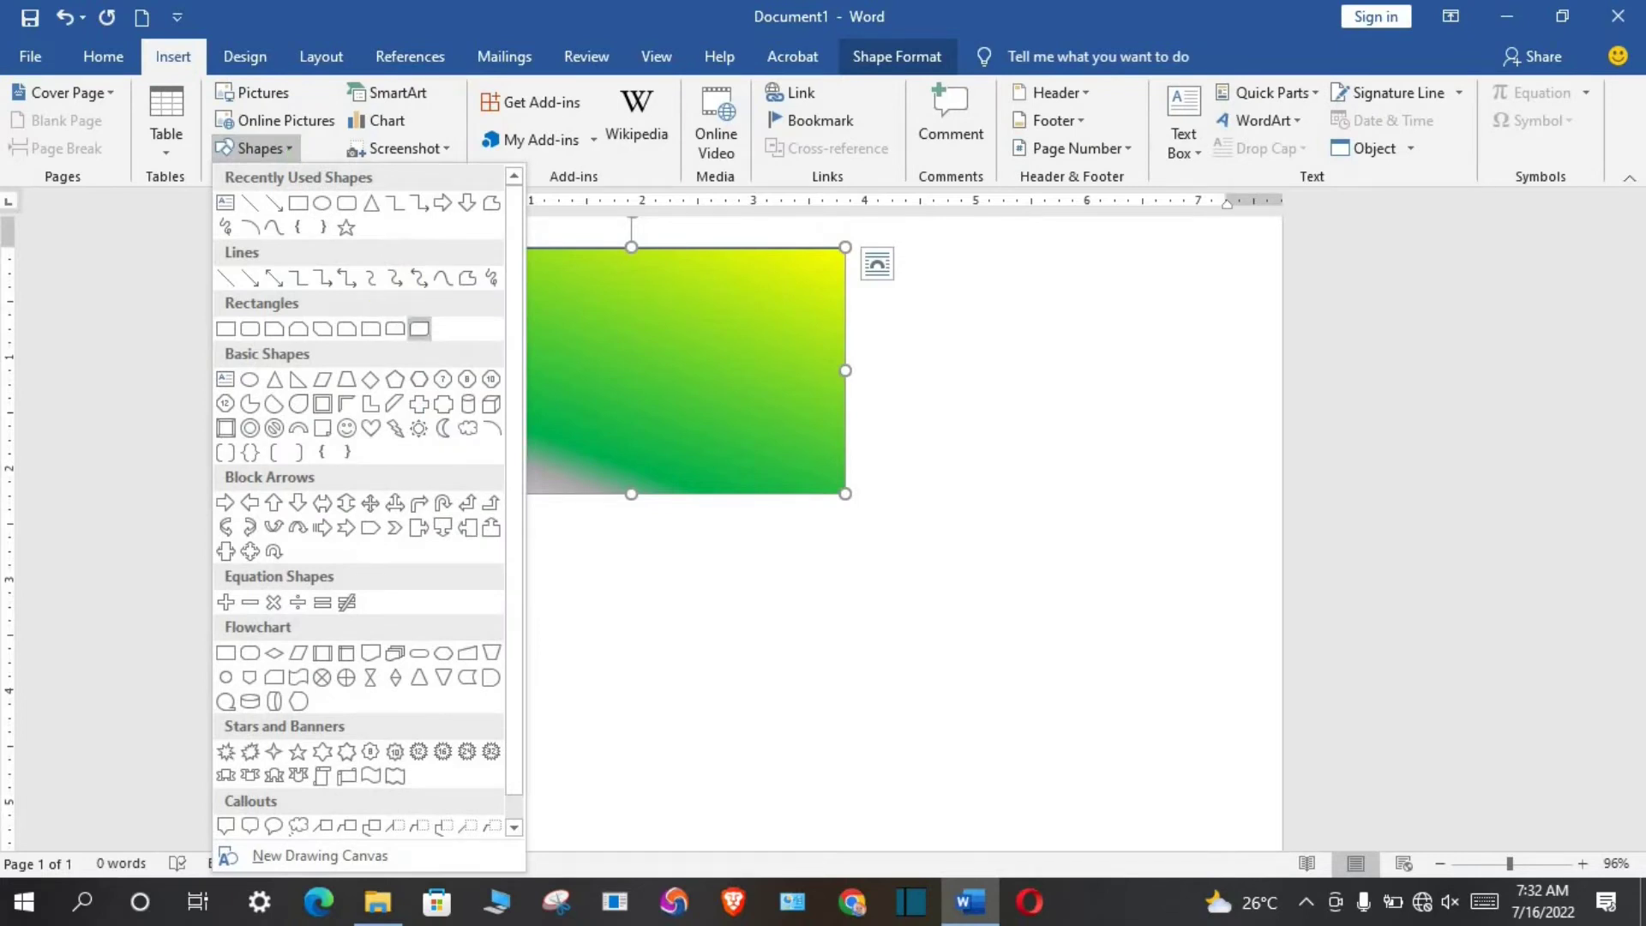
left_click(419, 328)
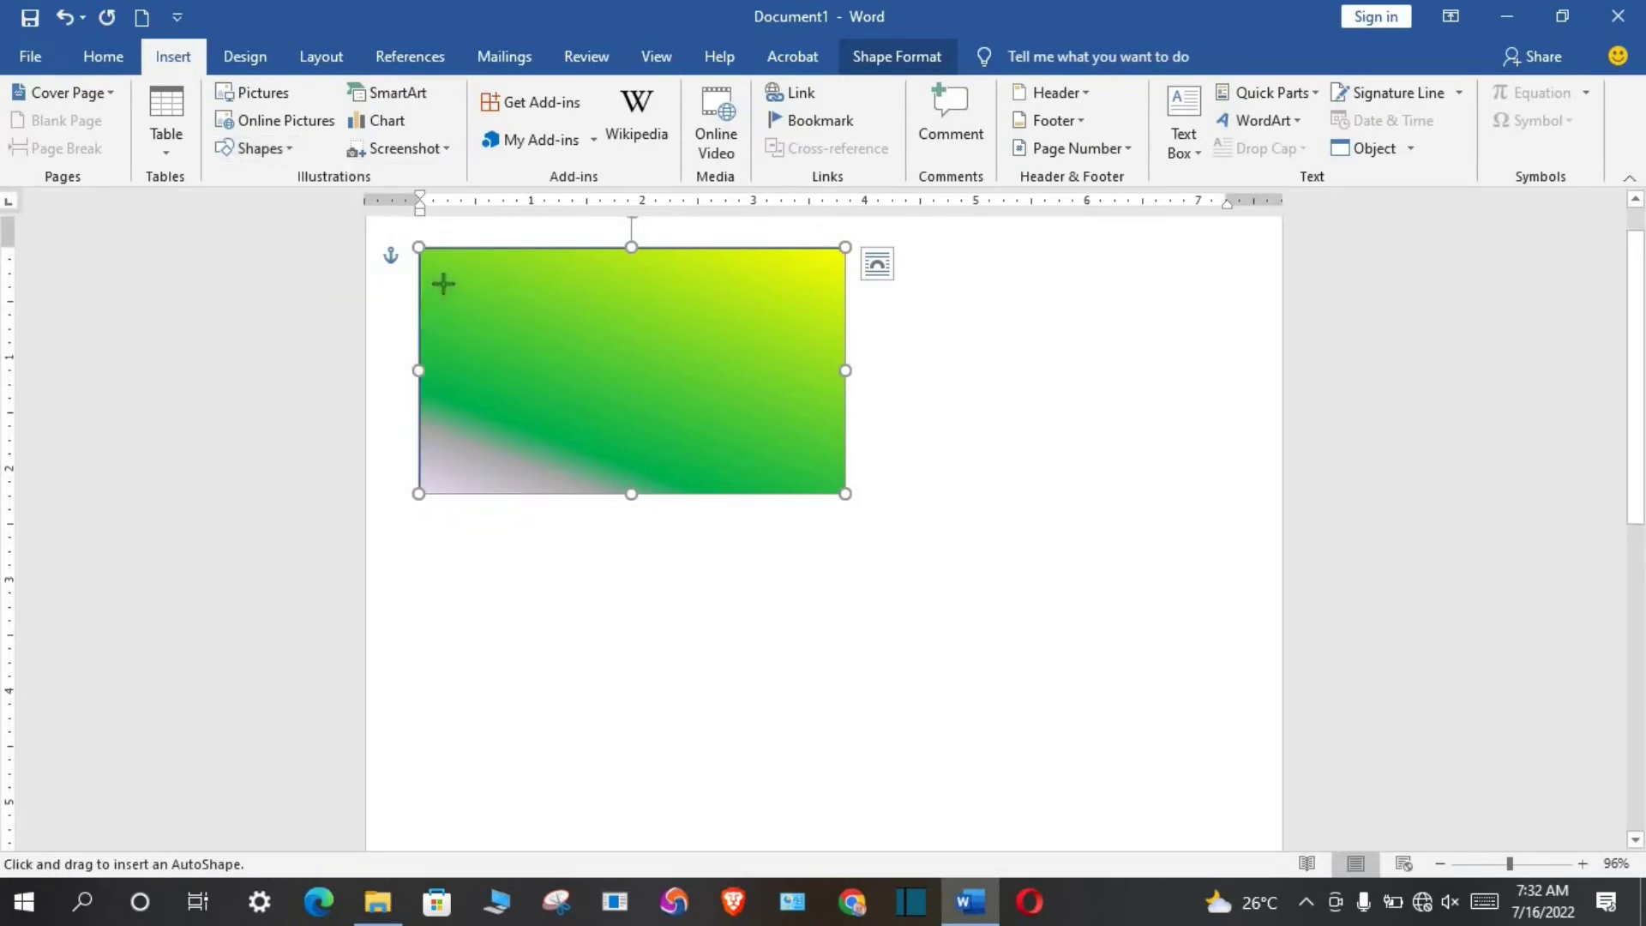
left_click_drag(443, 283, 826, 480)
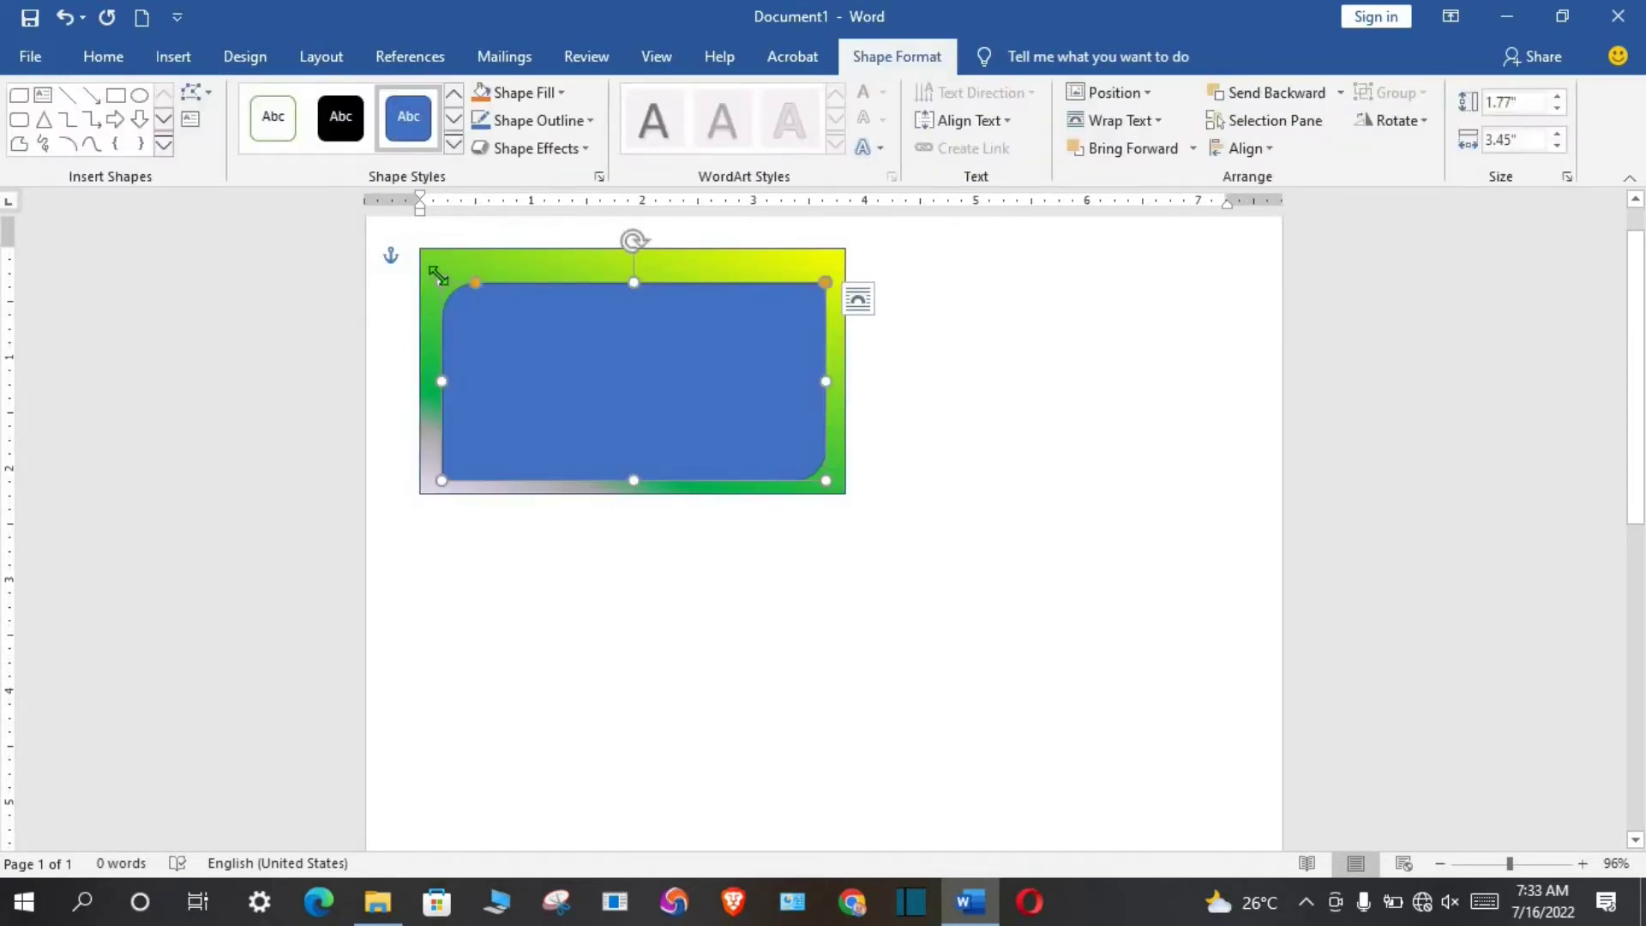
left_click_drag(439, 276, 435, 262)
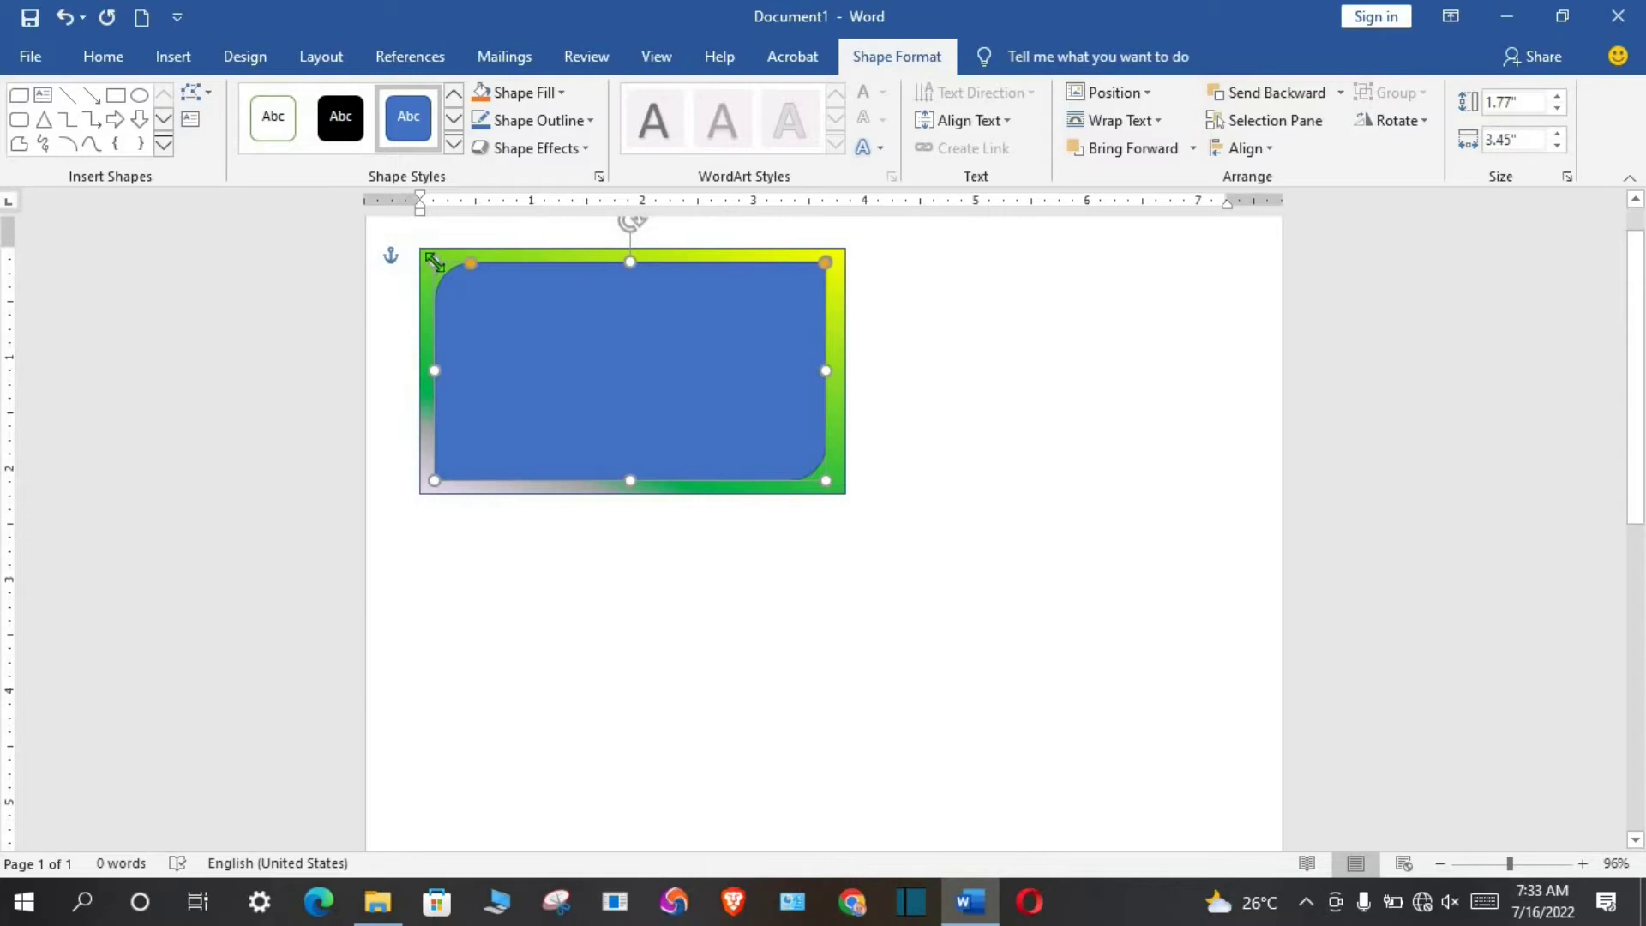
- Remove the rounded box's fill and outline, and the green frame's outline
left_click(562, 94)
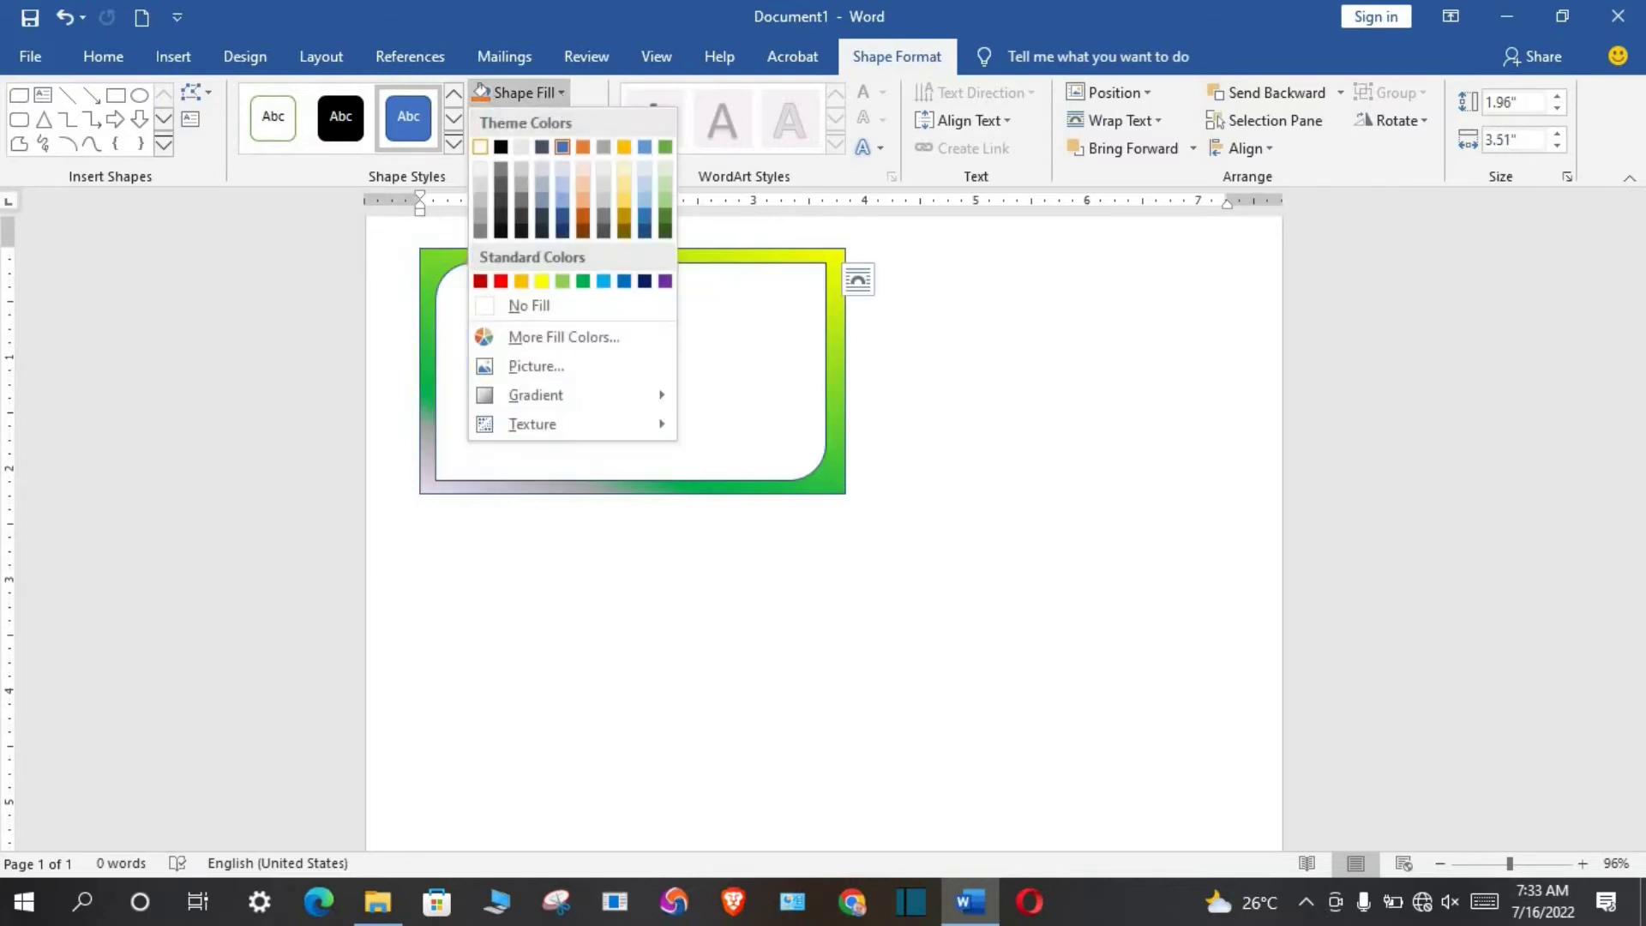
left_click(524, 306)
left_click(589, 121)
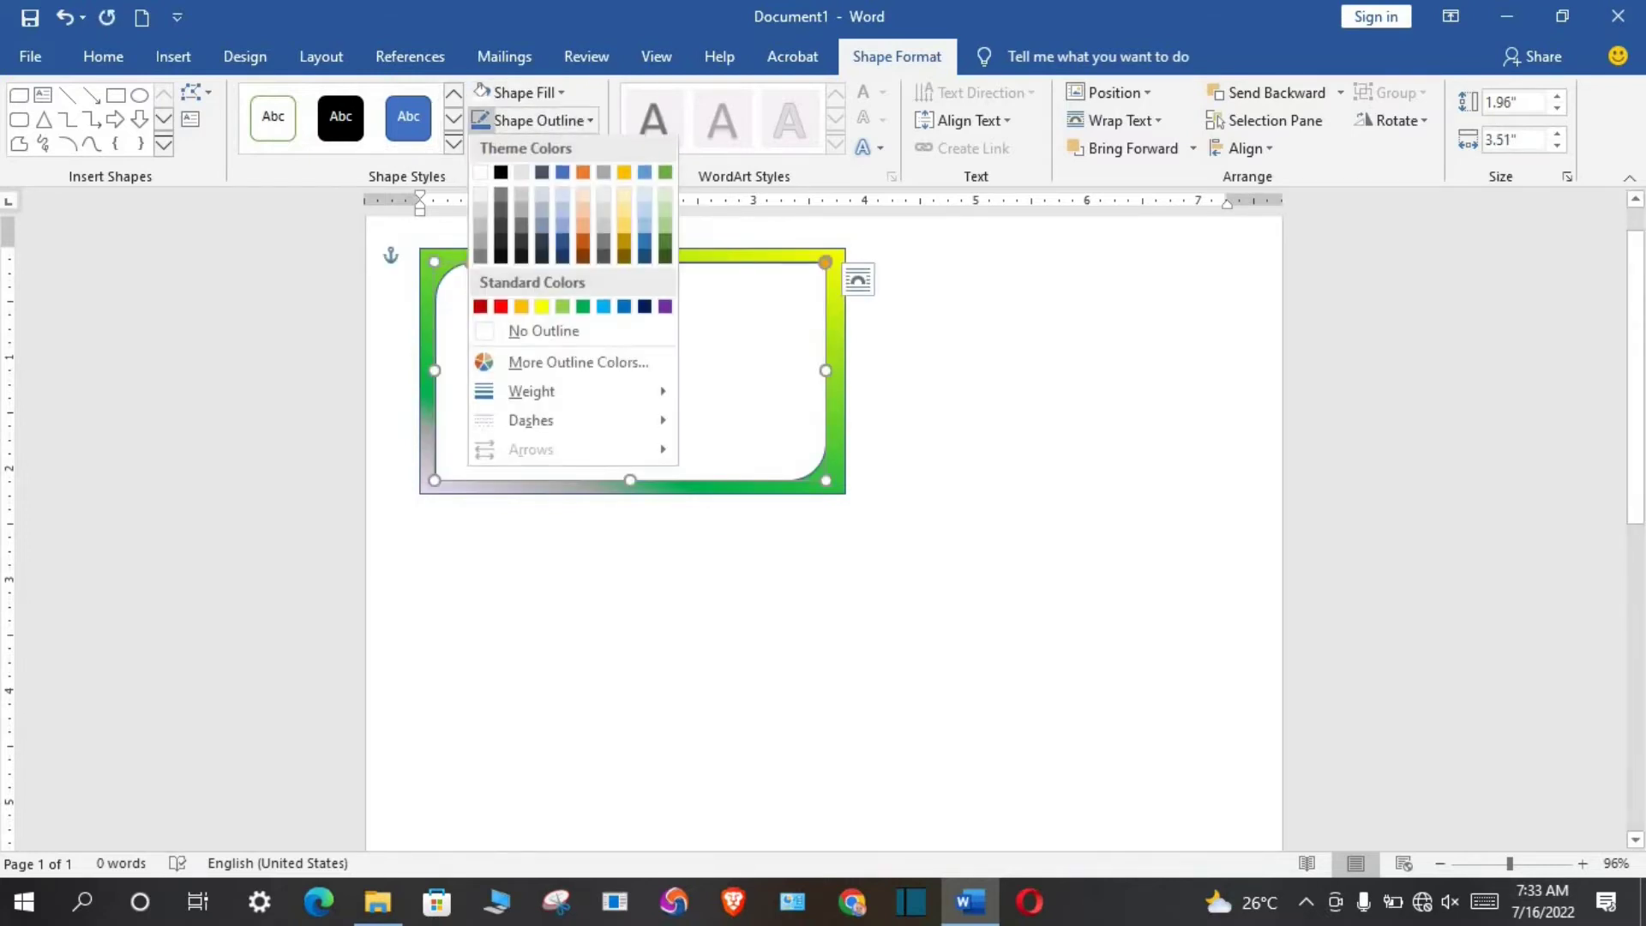
left_click(499, 336)
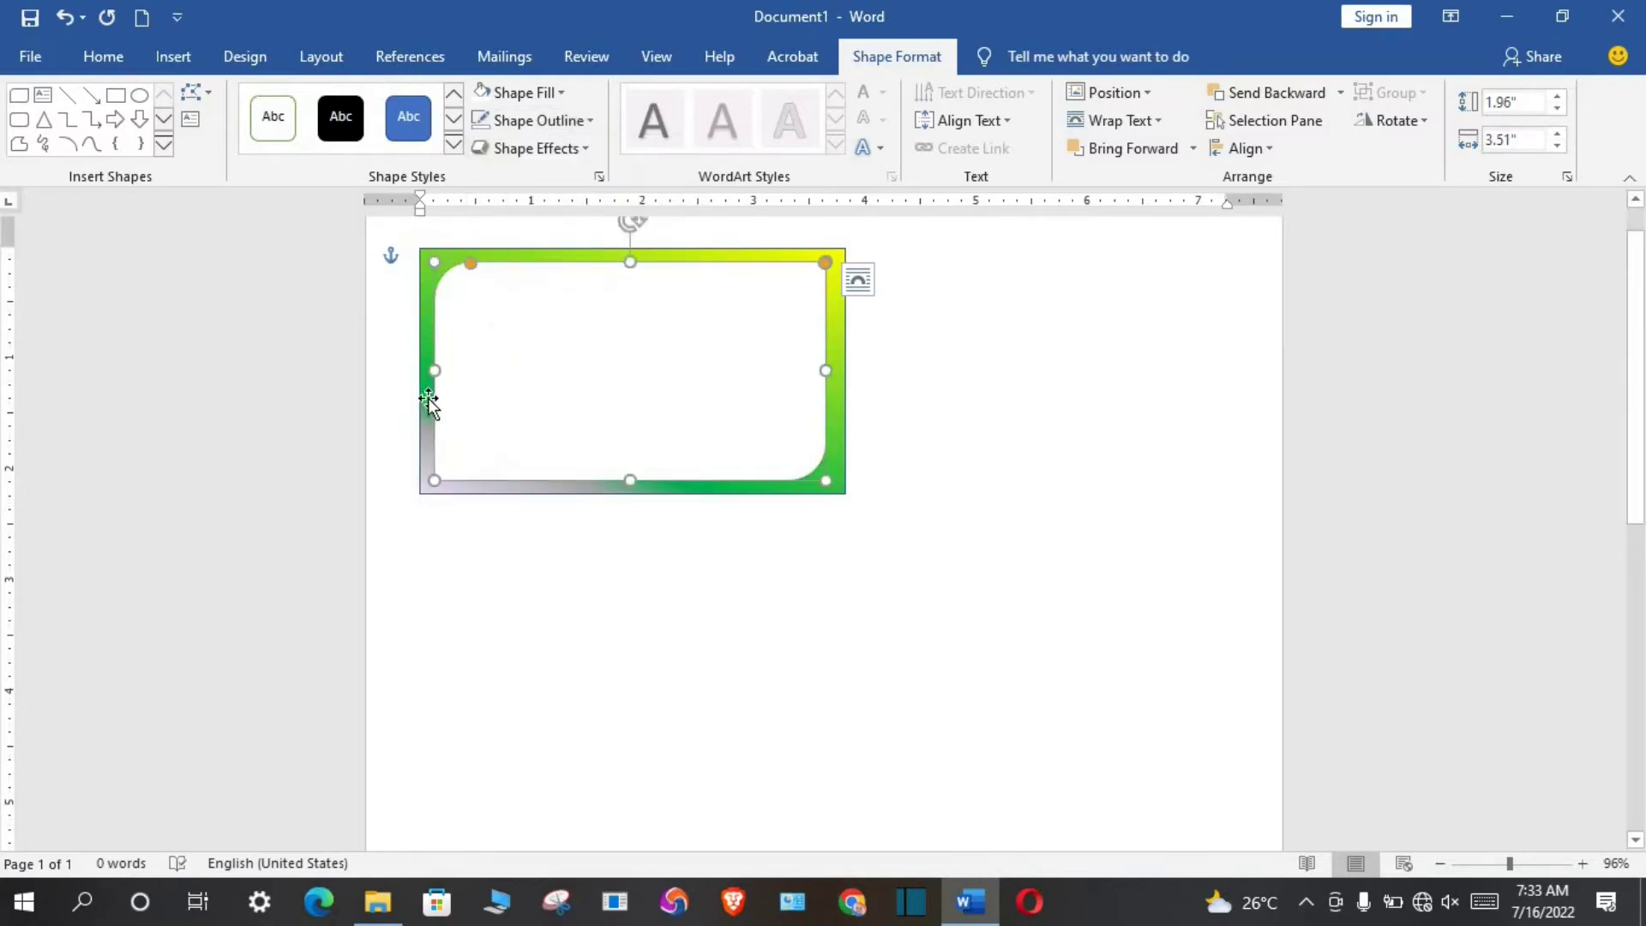
left_click(423, 446)
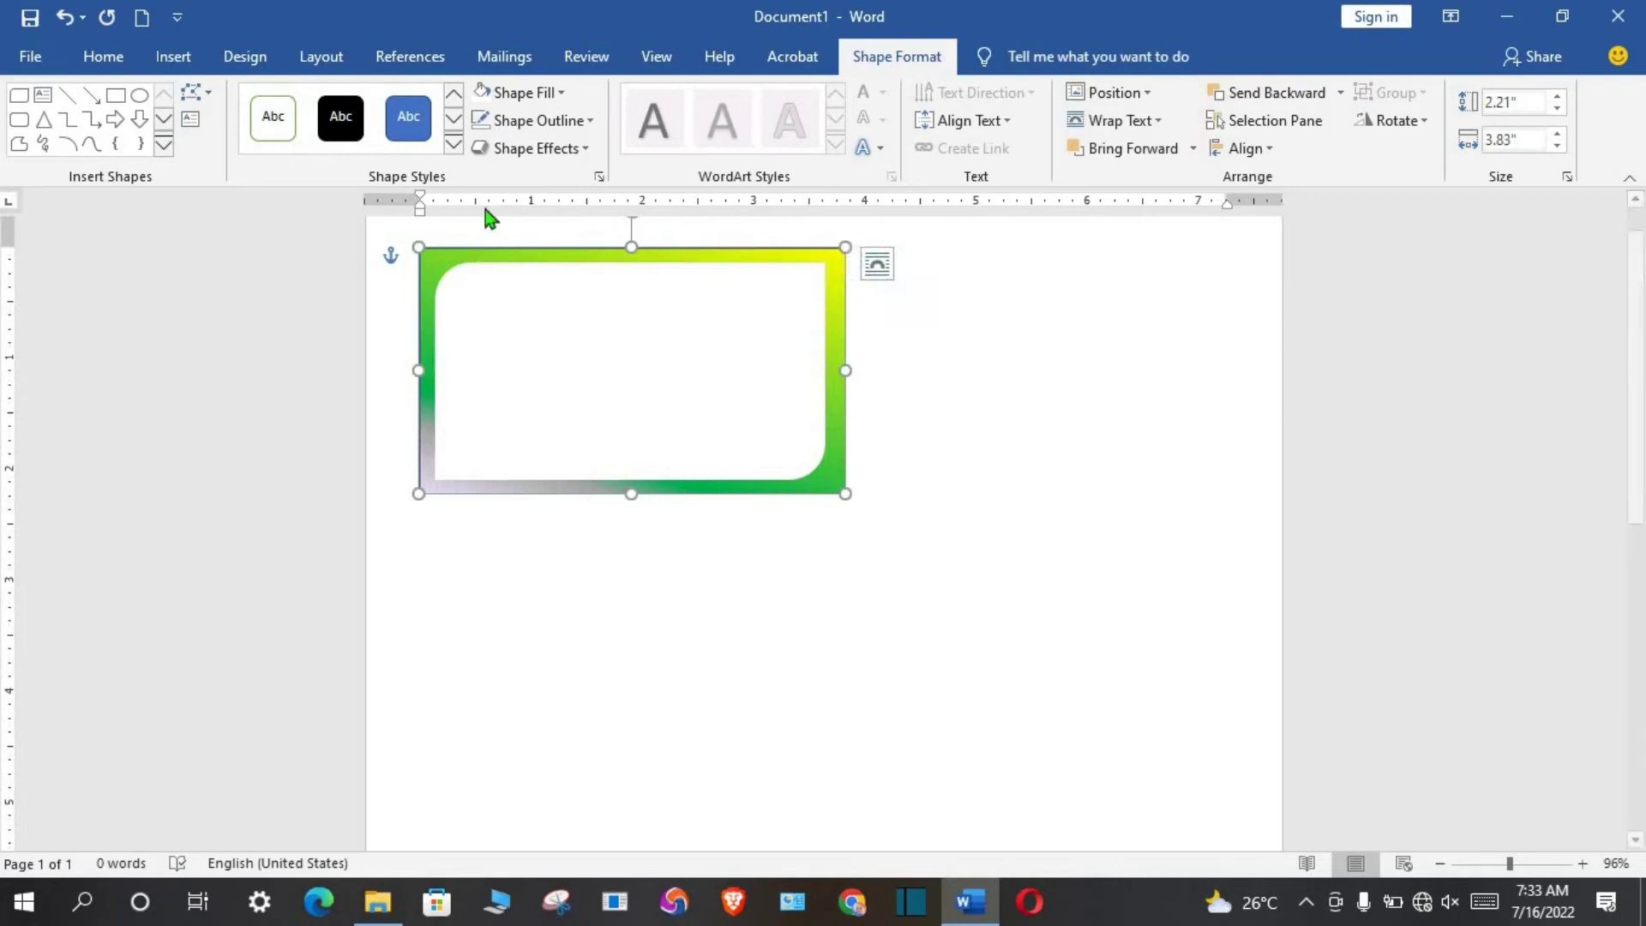
left_click(589, 120)
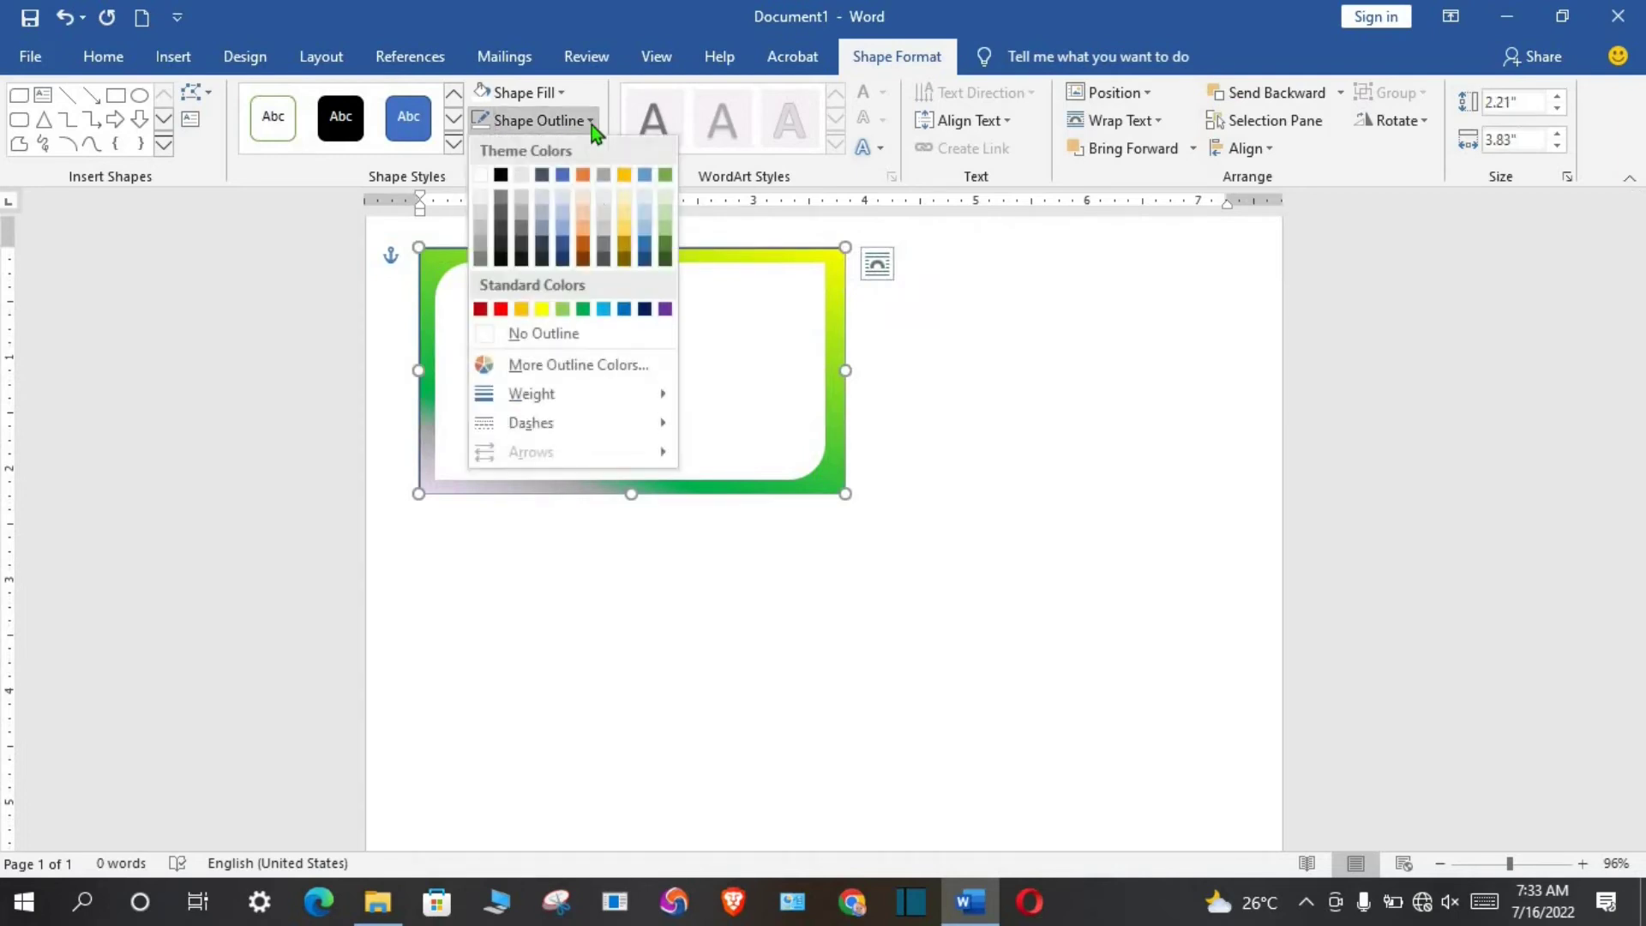
left_click(499, 335)
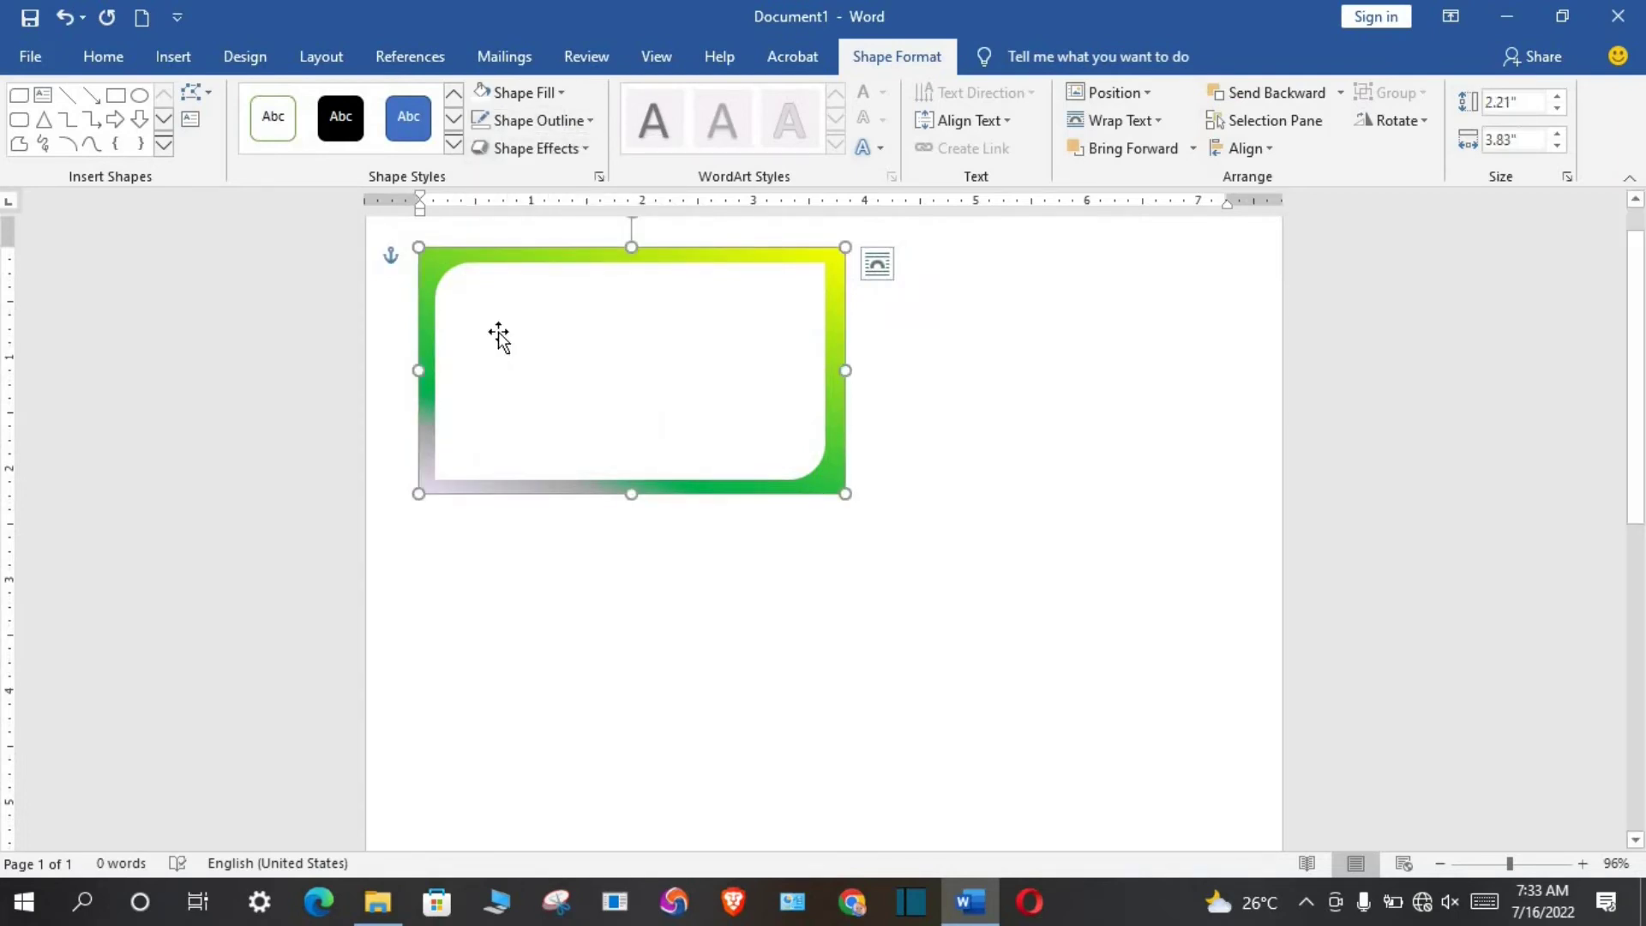
- Draw a rectangle inside the white panel and start adding text to it
left_click(173, 59)
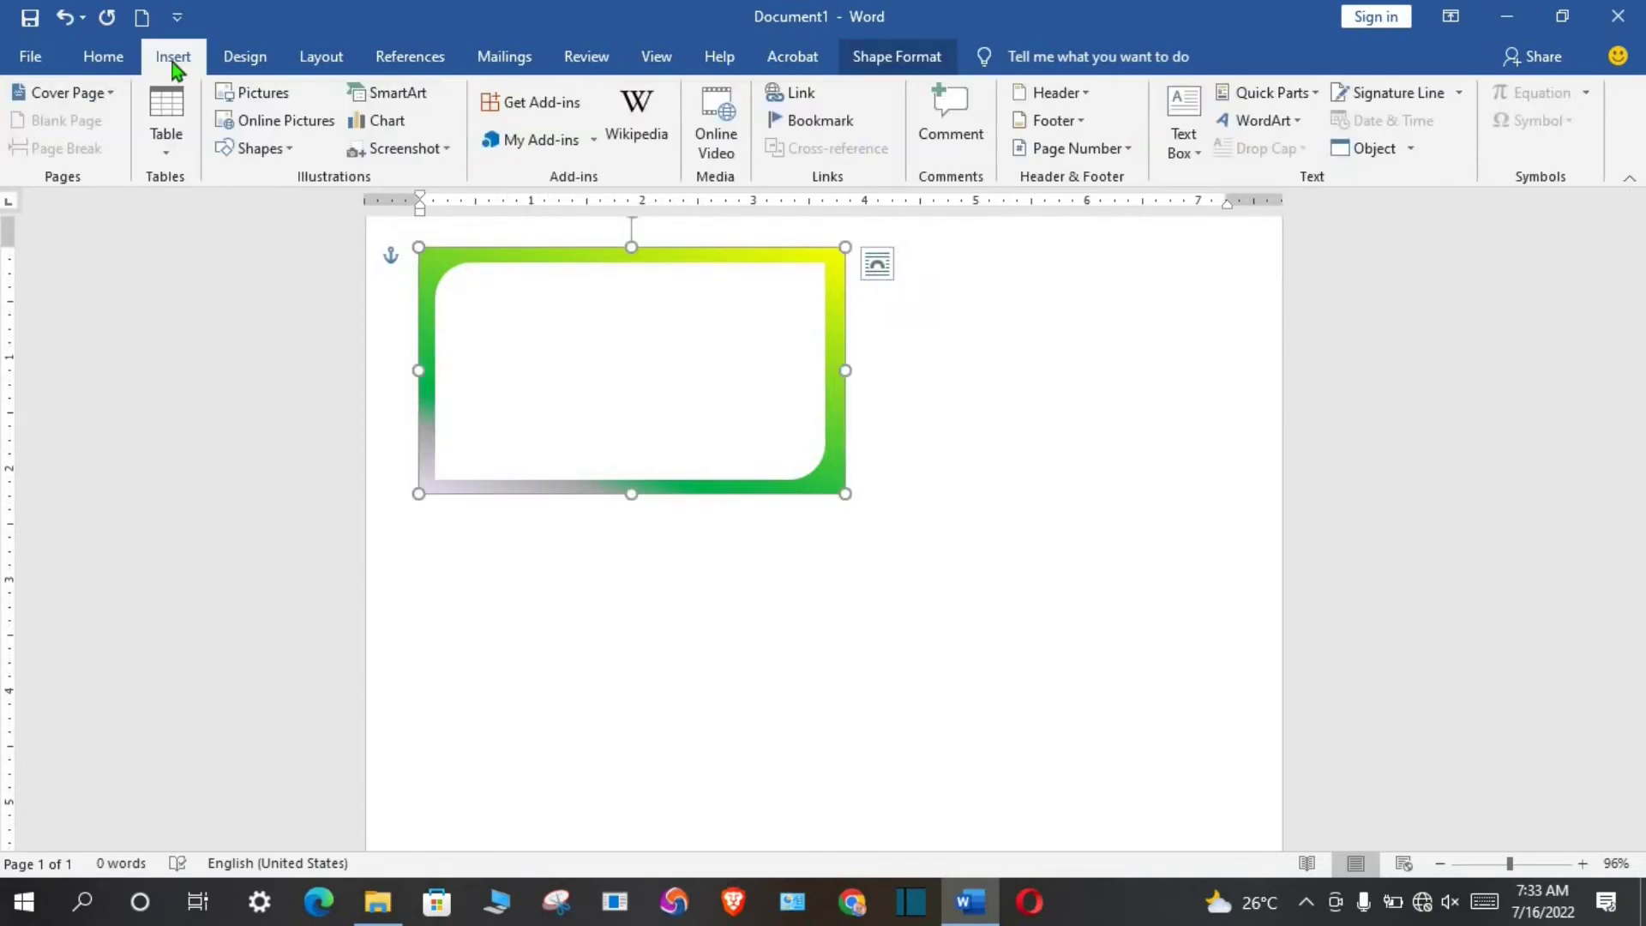
left_click(257, 148)
left_click(321, 203)
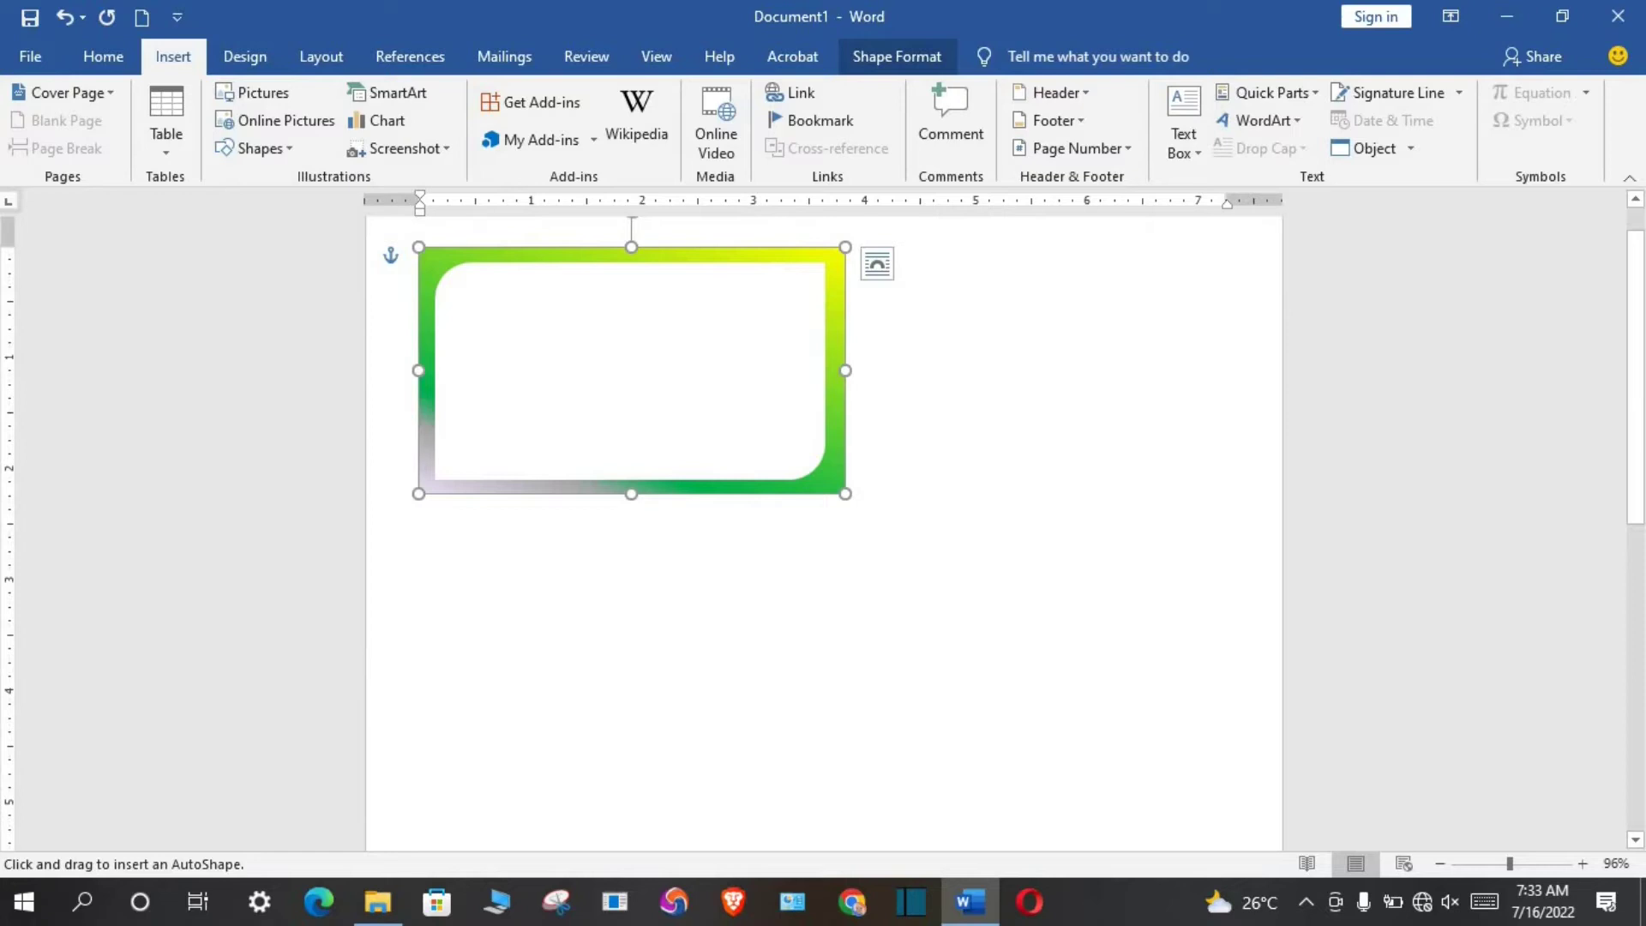
left_click_drag(458, 266, 798, 472)
right_click(615, 346)
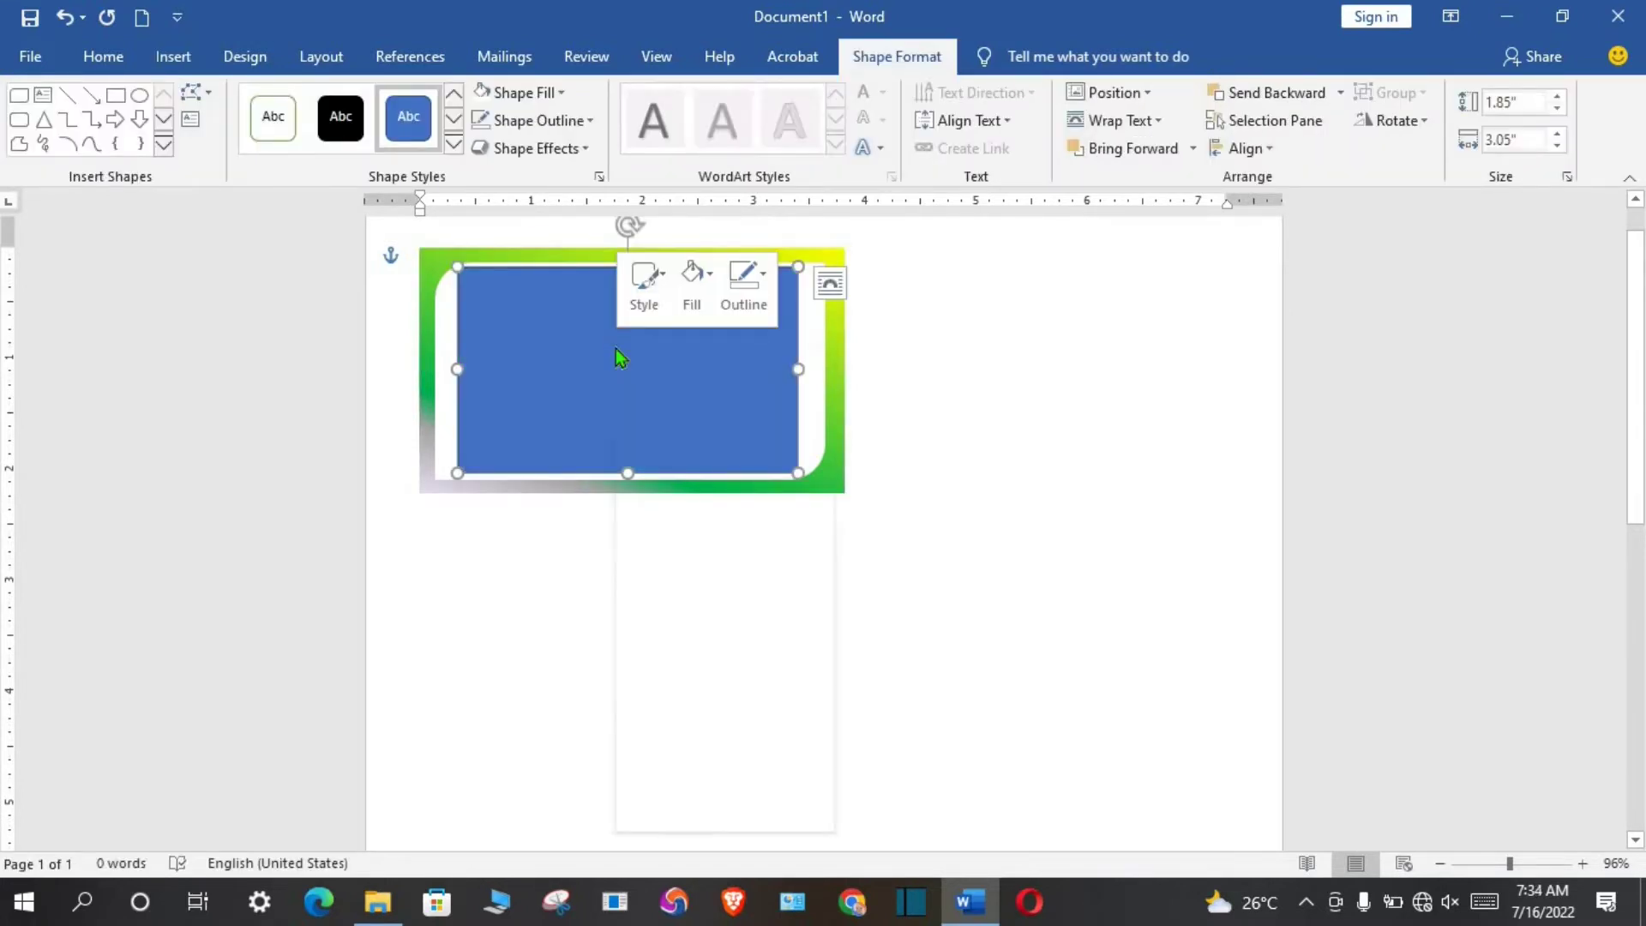
left_click(665, 486)
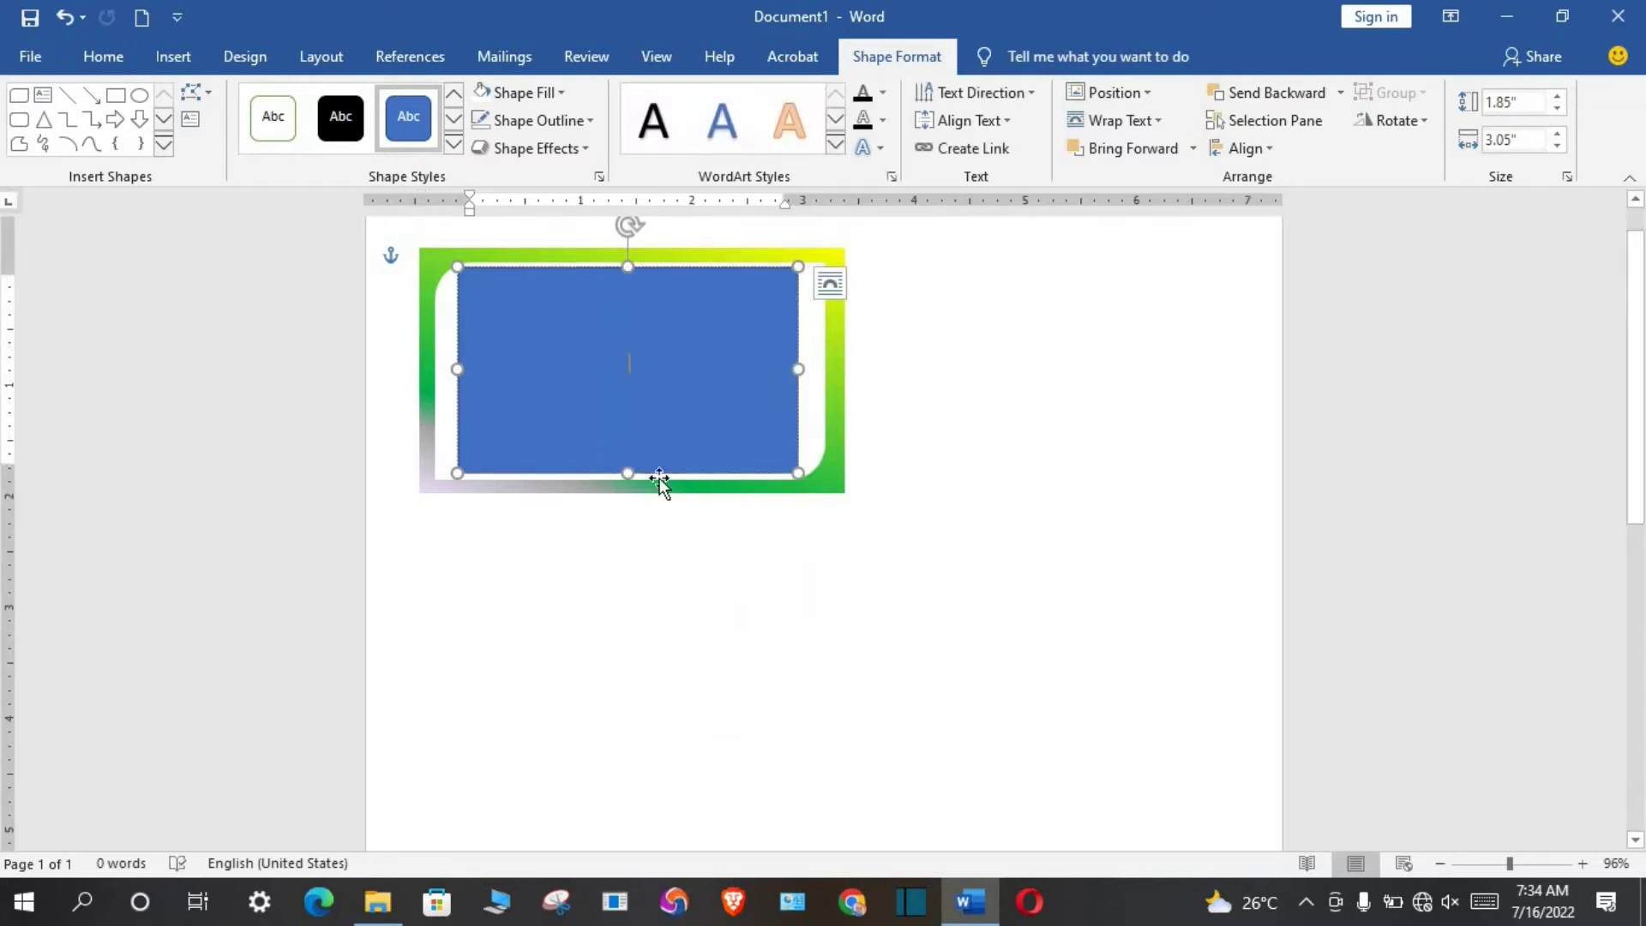
- Type dotted form lines: Name, Address, Class, Subjects, Roll with Sec, and School
type("Name:")
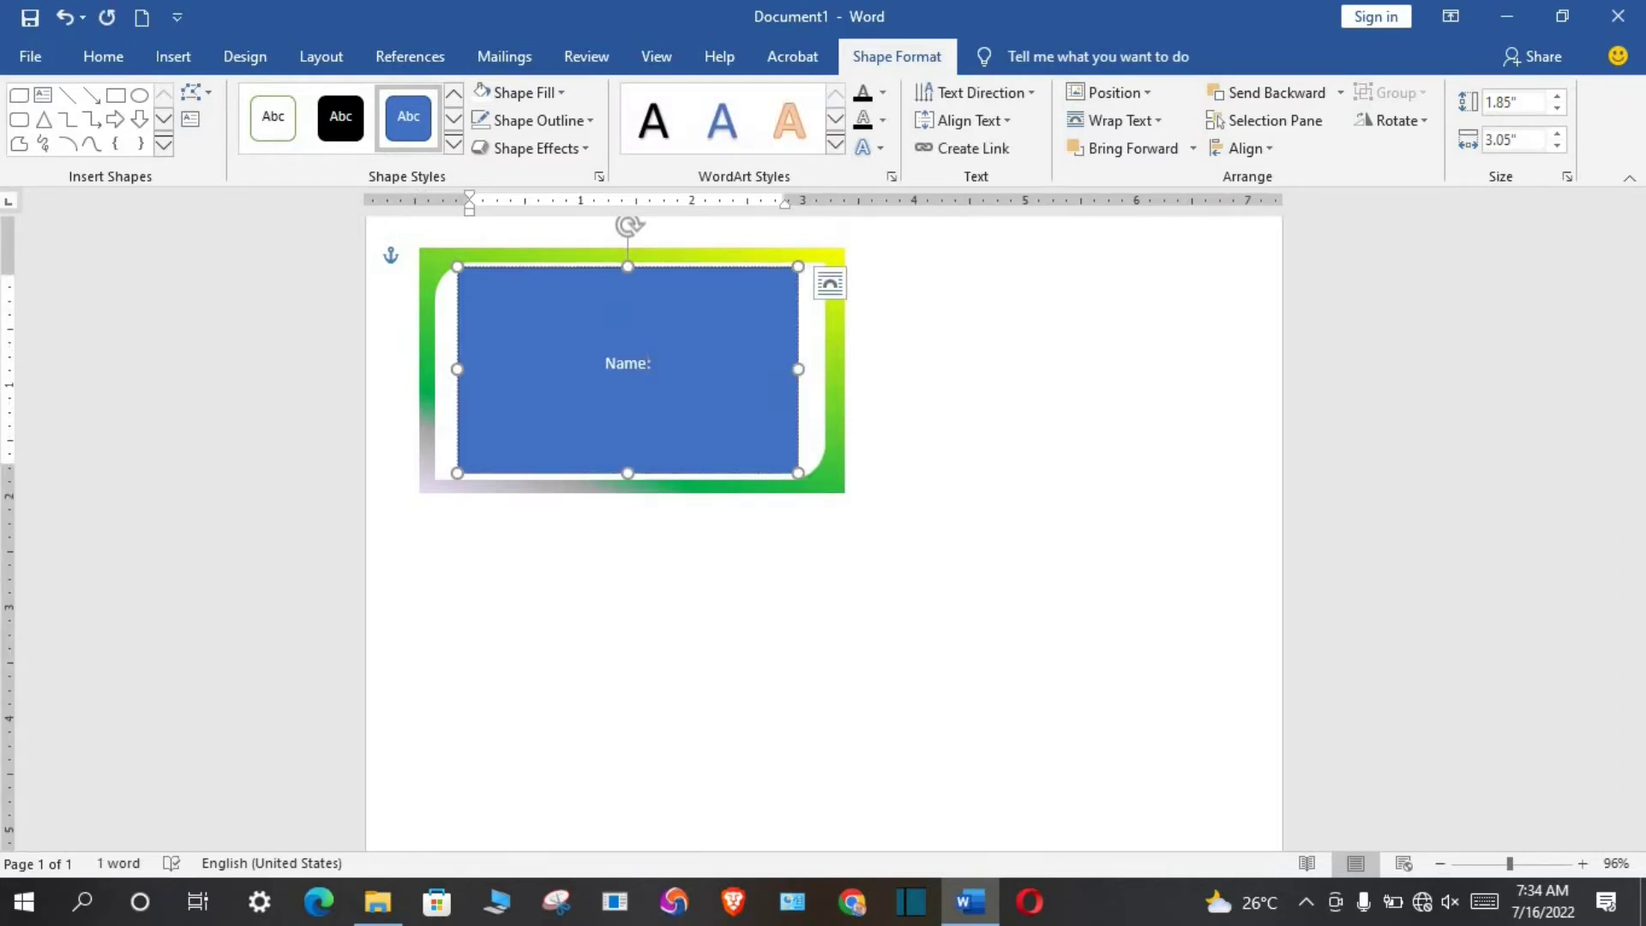
type("..........................................................")
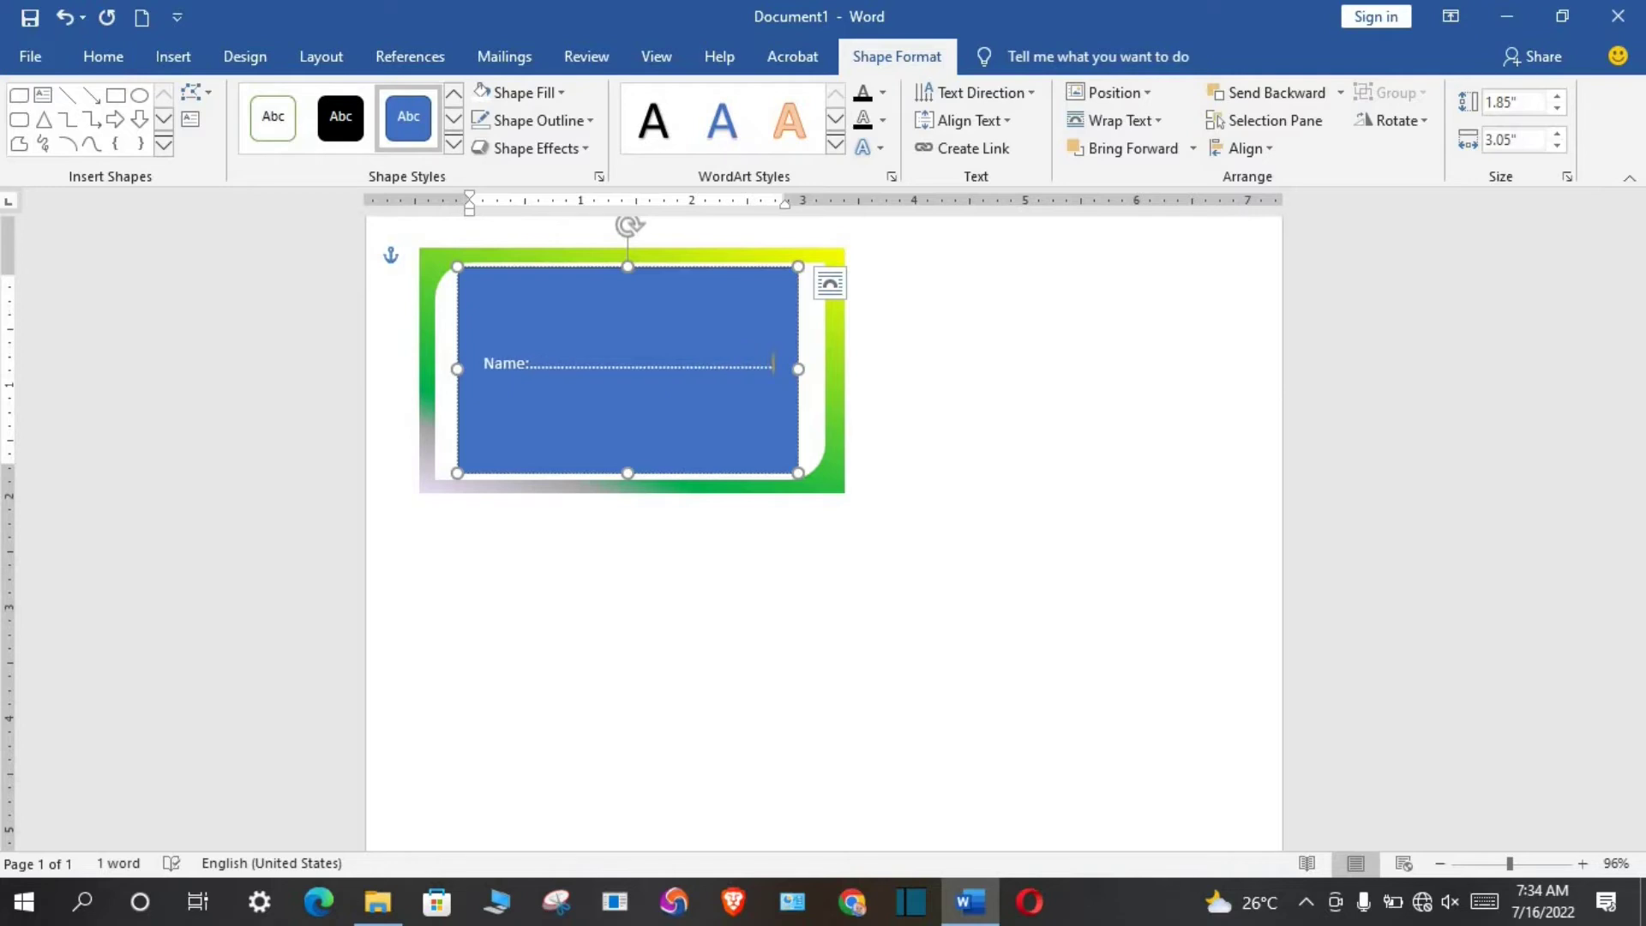
key("Return")
type("Addre")
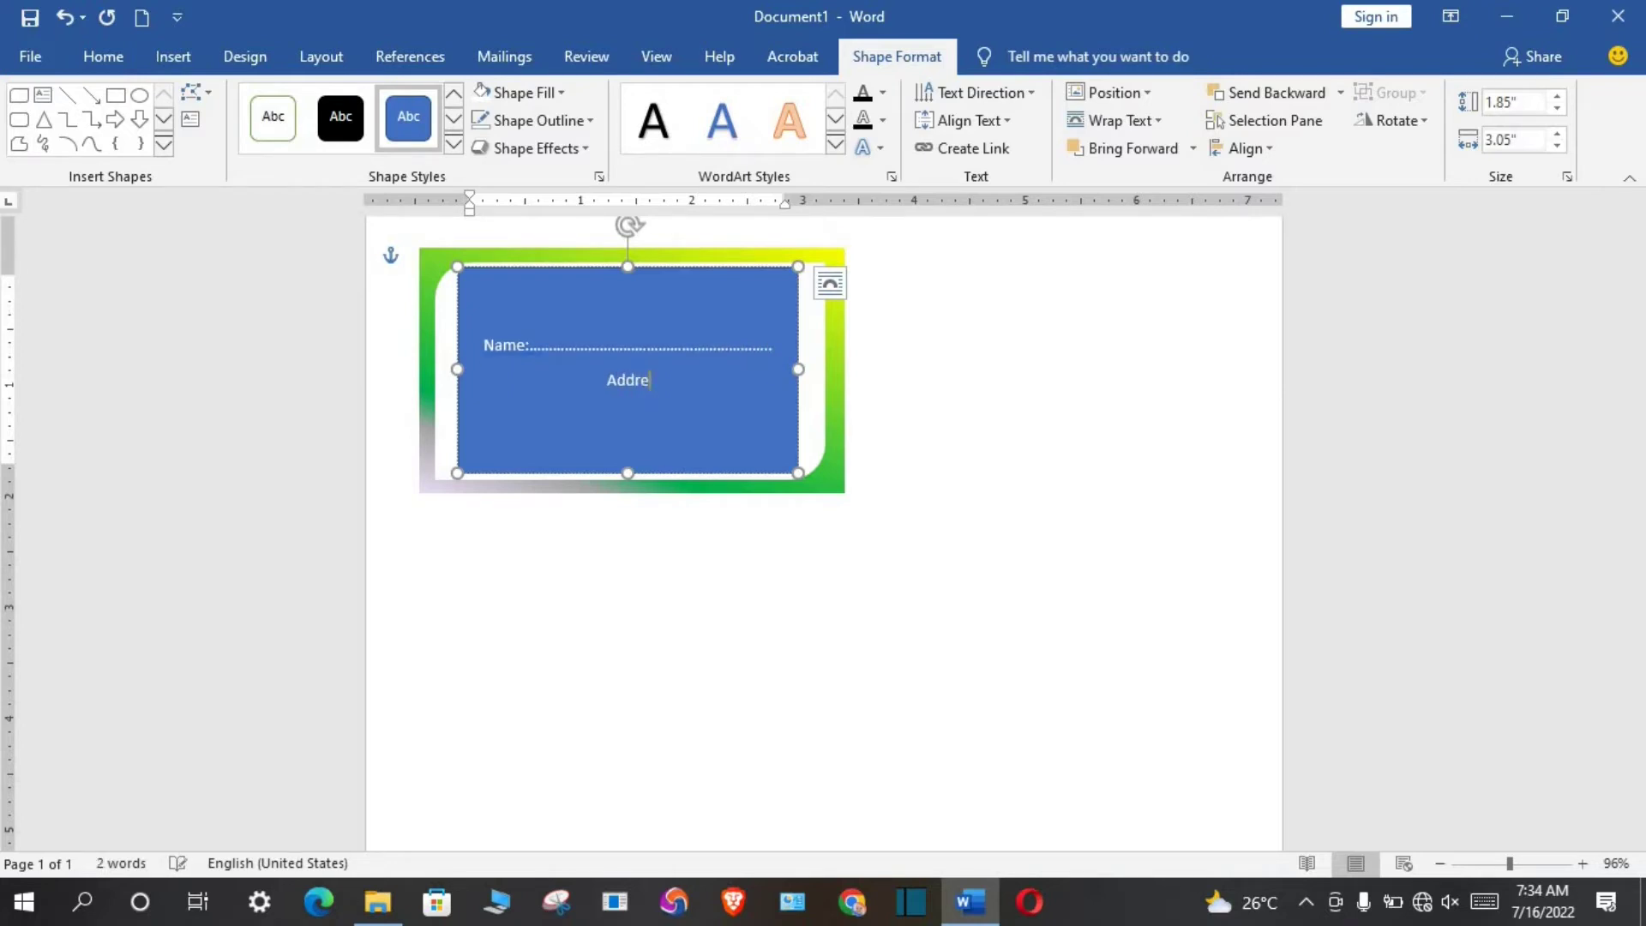
type("ss:................................................................")
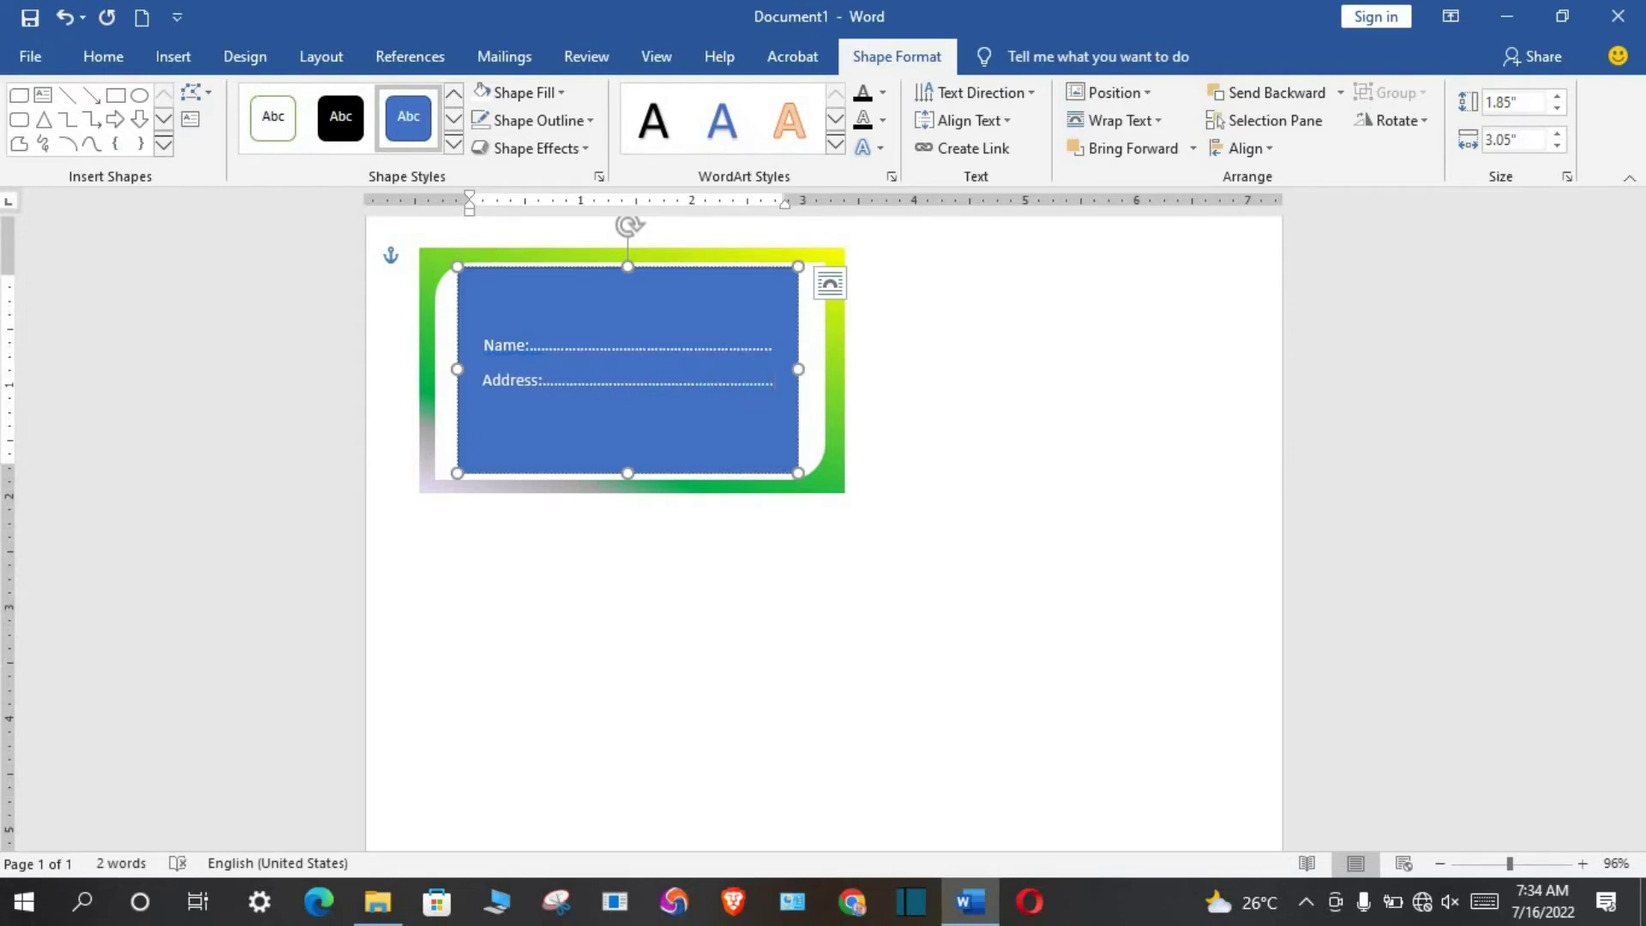
key("Return")
type("Cla")
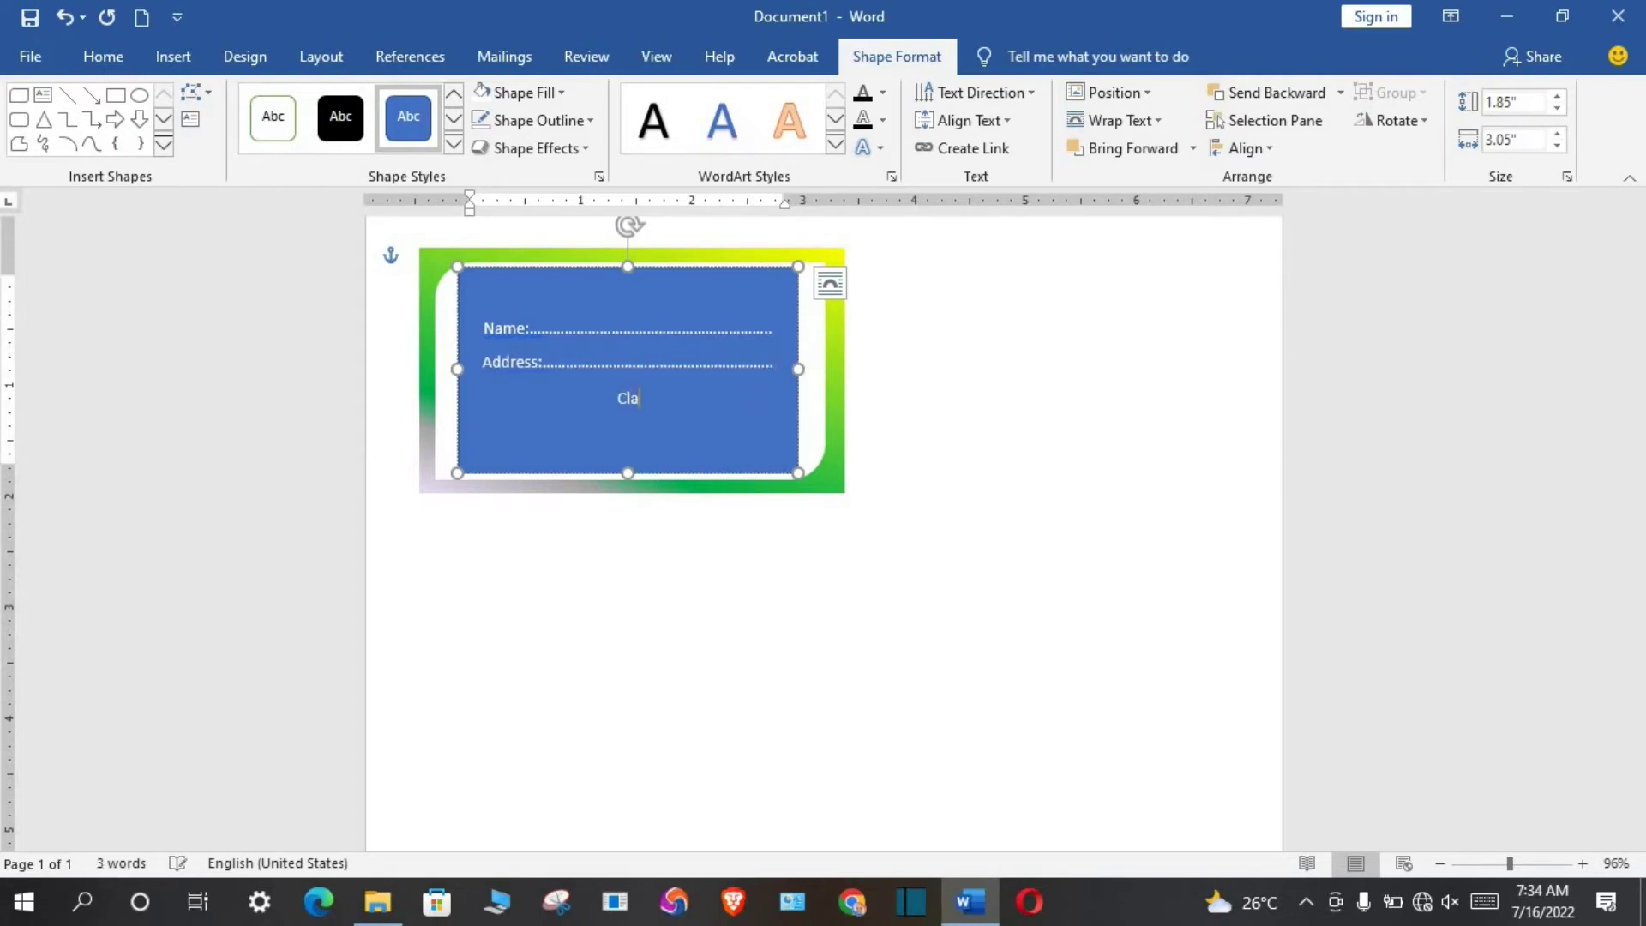
type("ss:.......................................................................")
key("Return")
type("Subj")
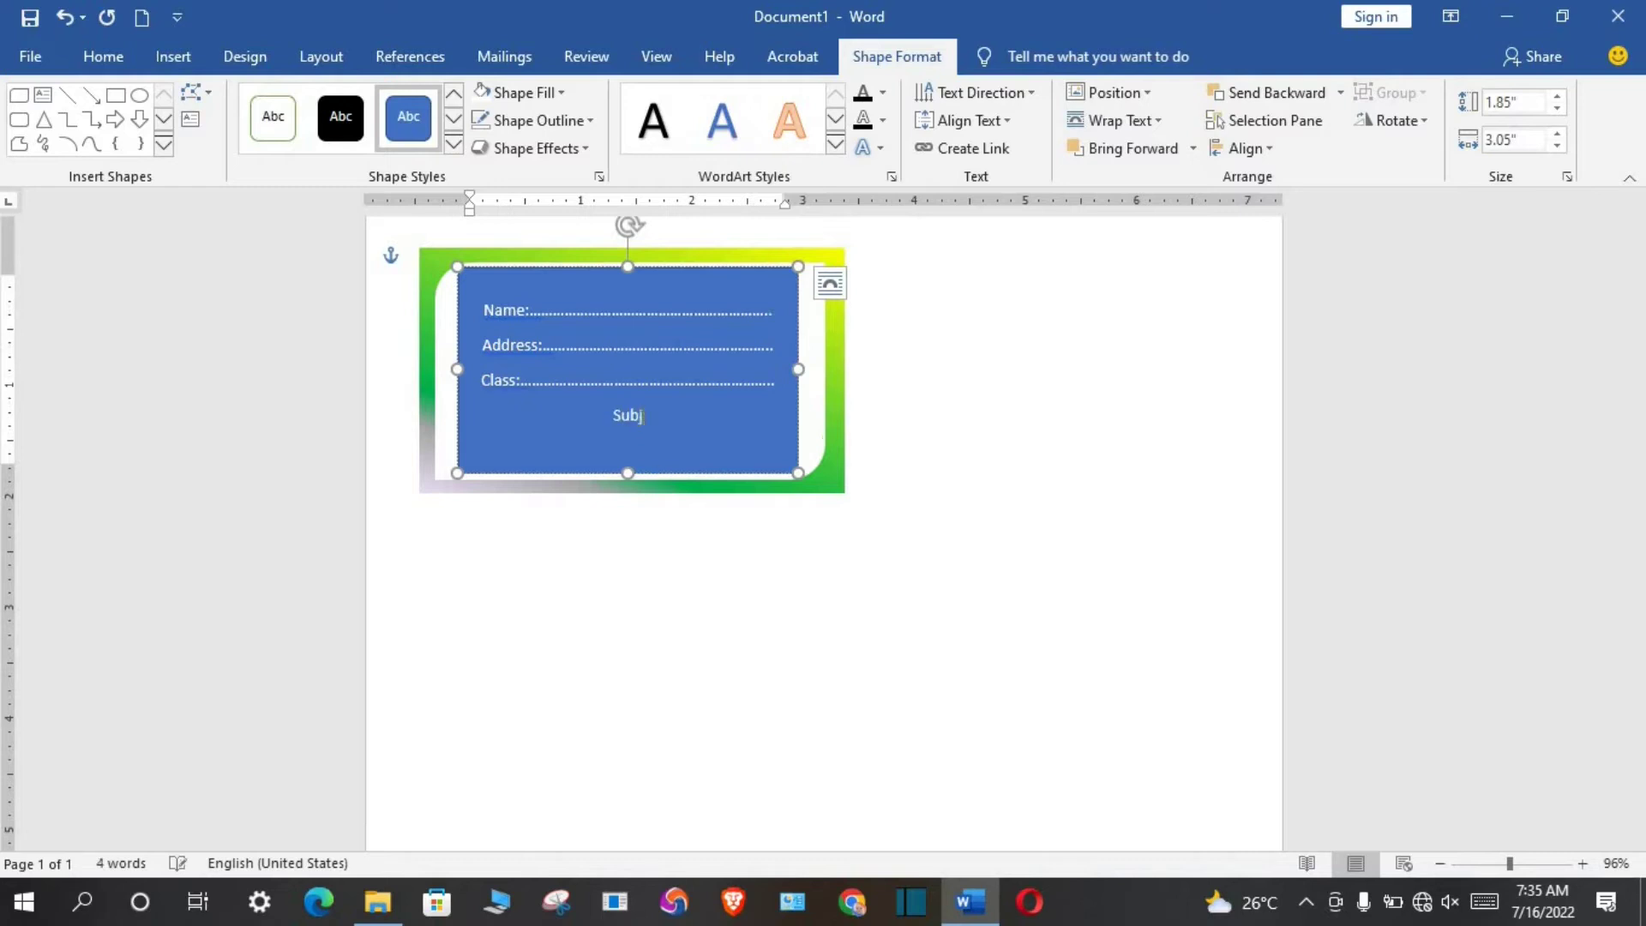
type("ects:............................")
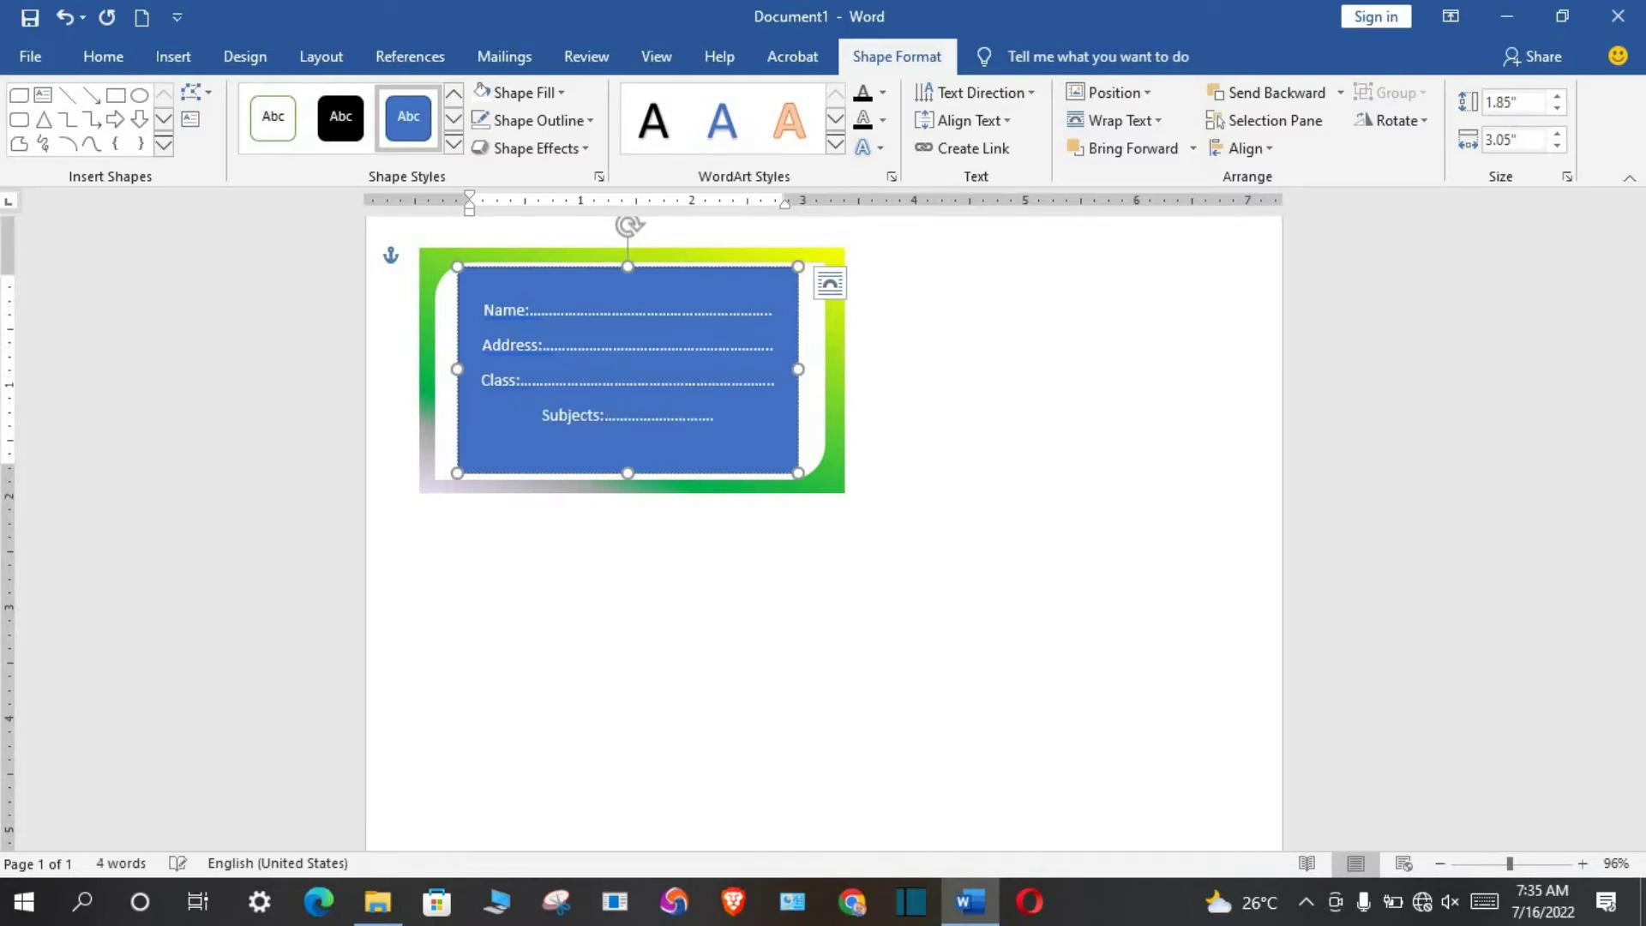
type(".................................")
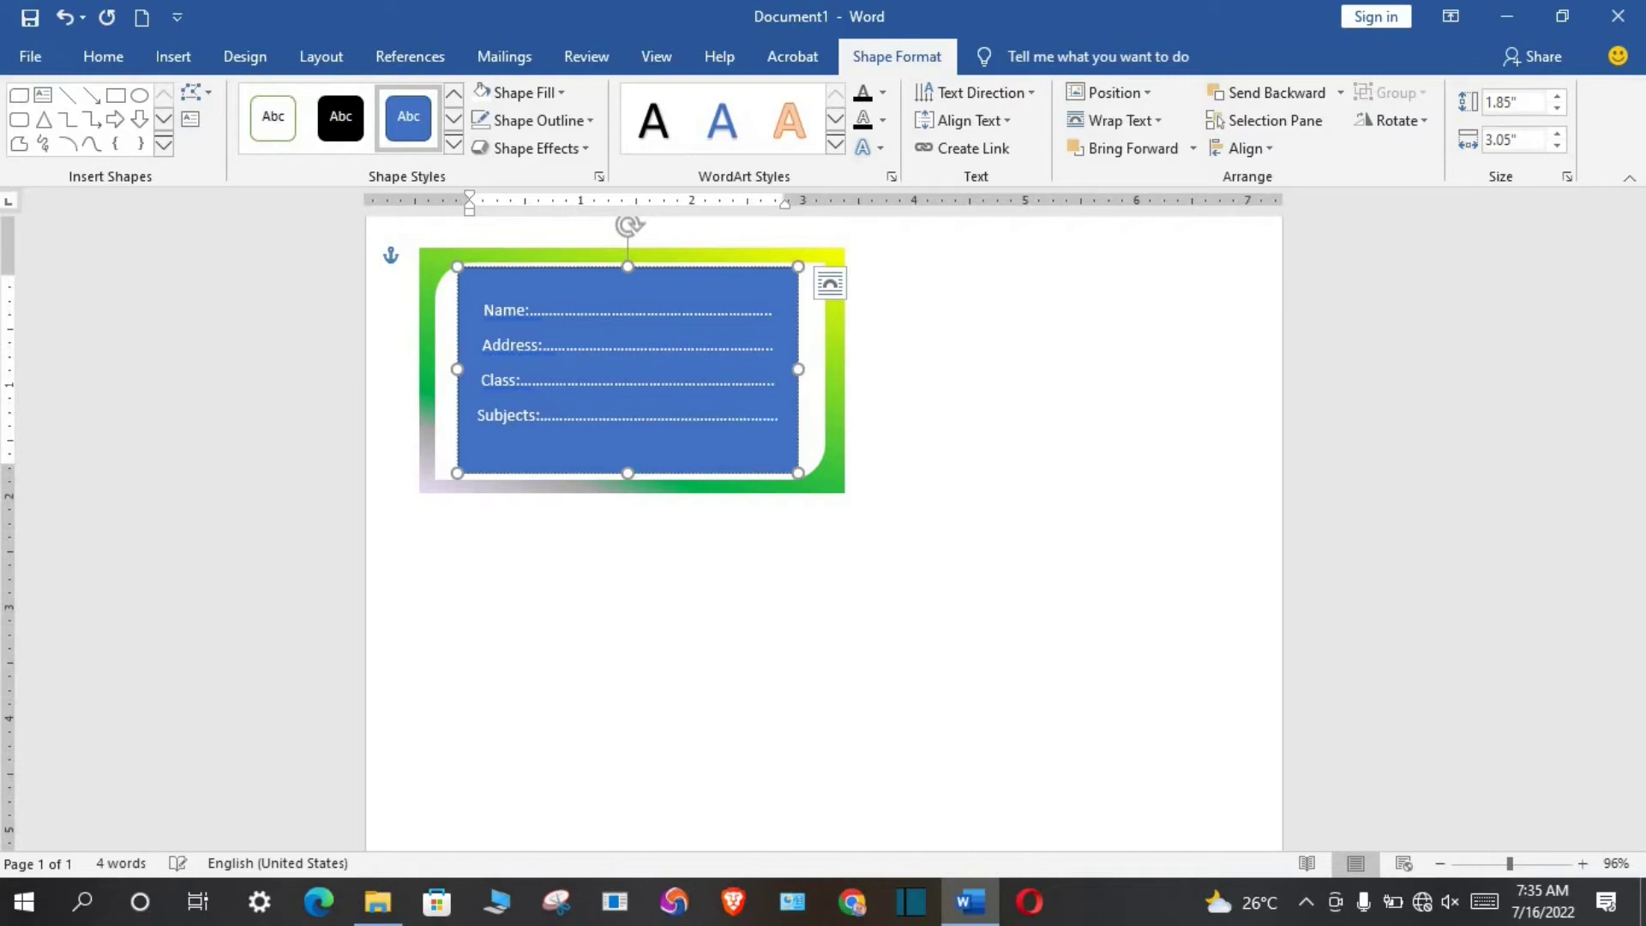
type("..")
key("Return")
type("R")
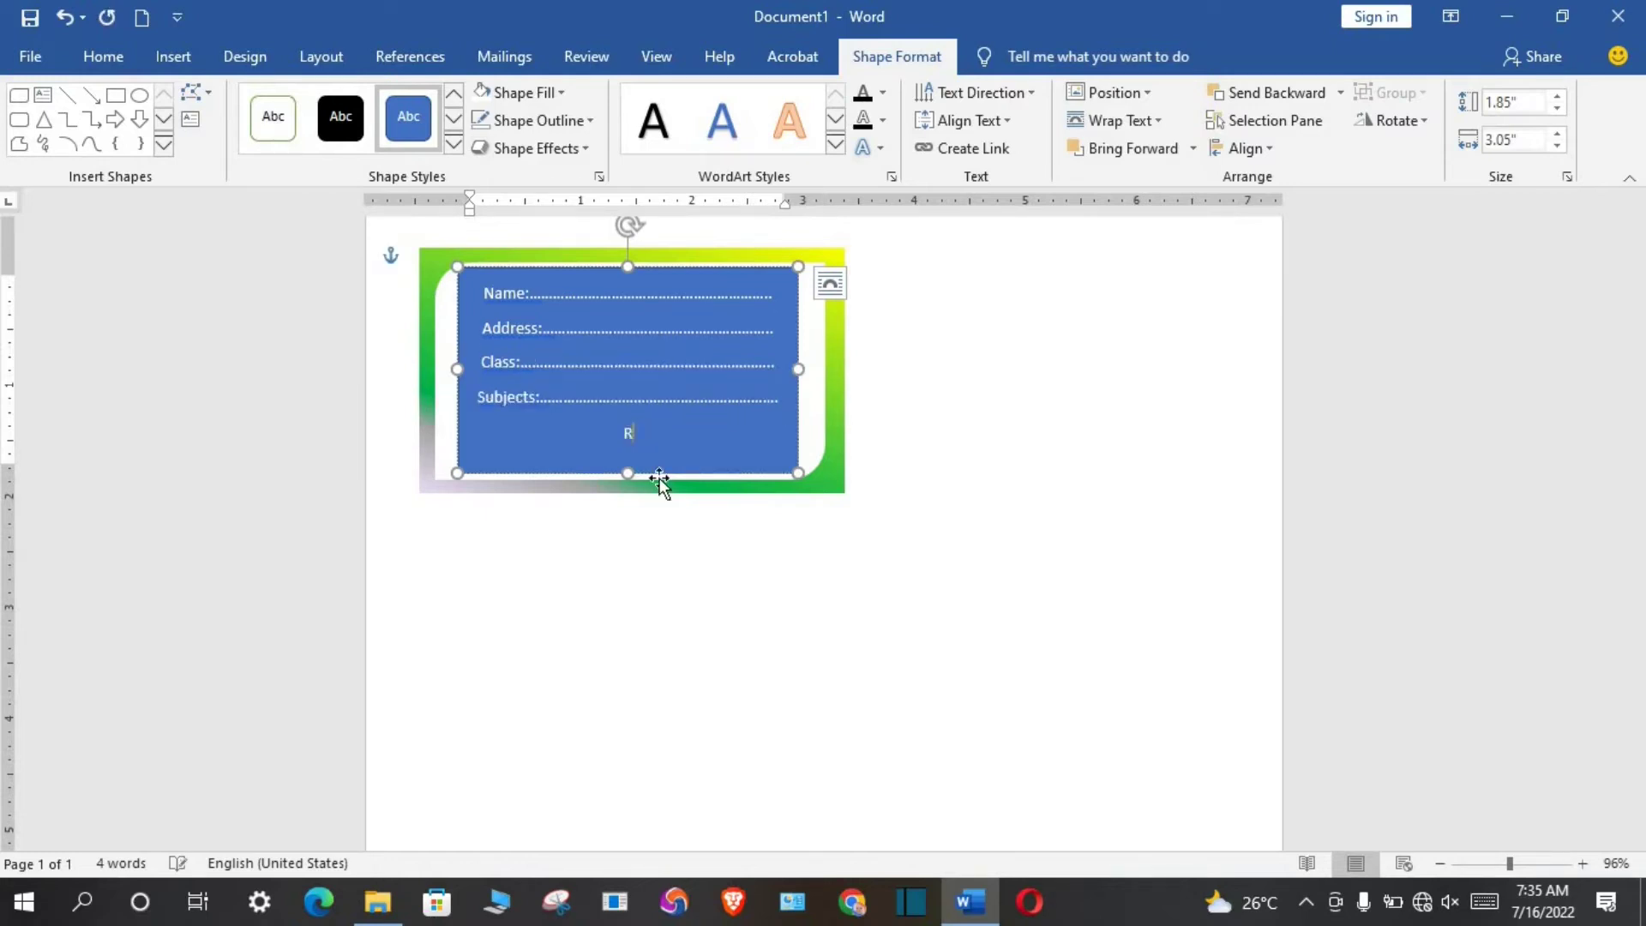
type("oll:...................... Sec:...............................")
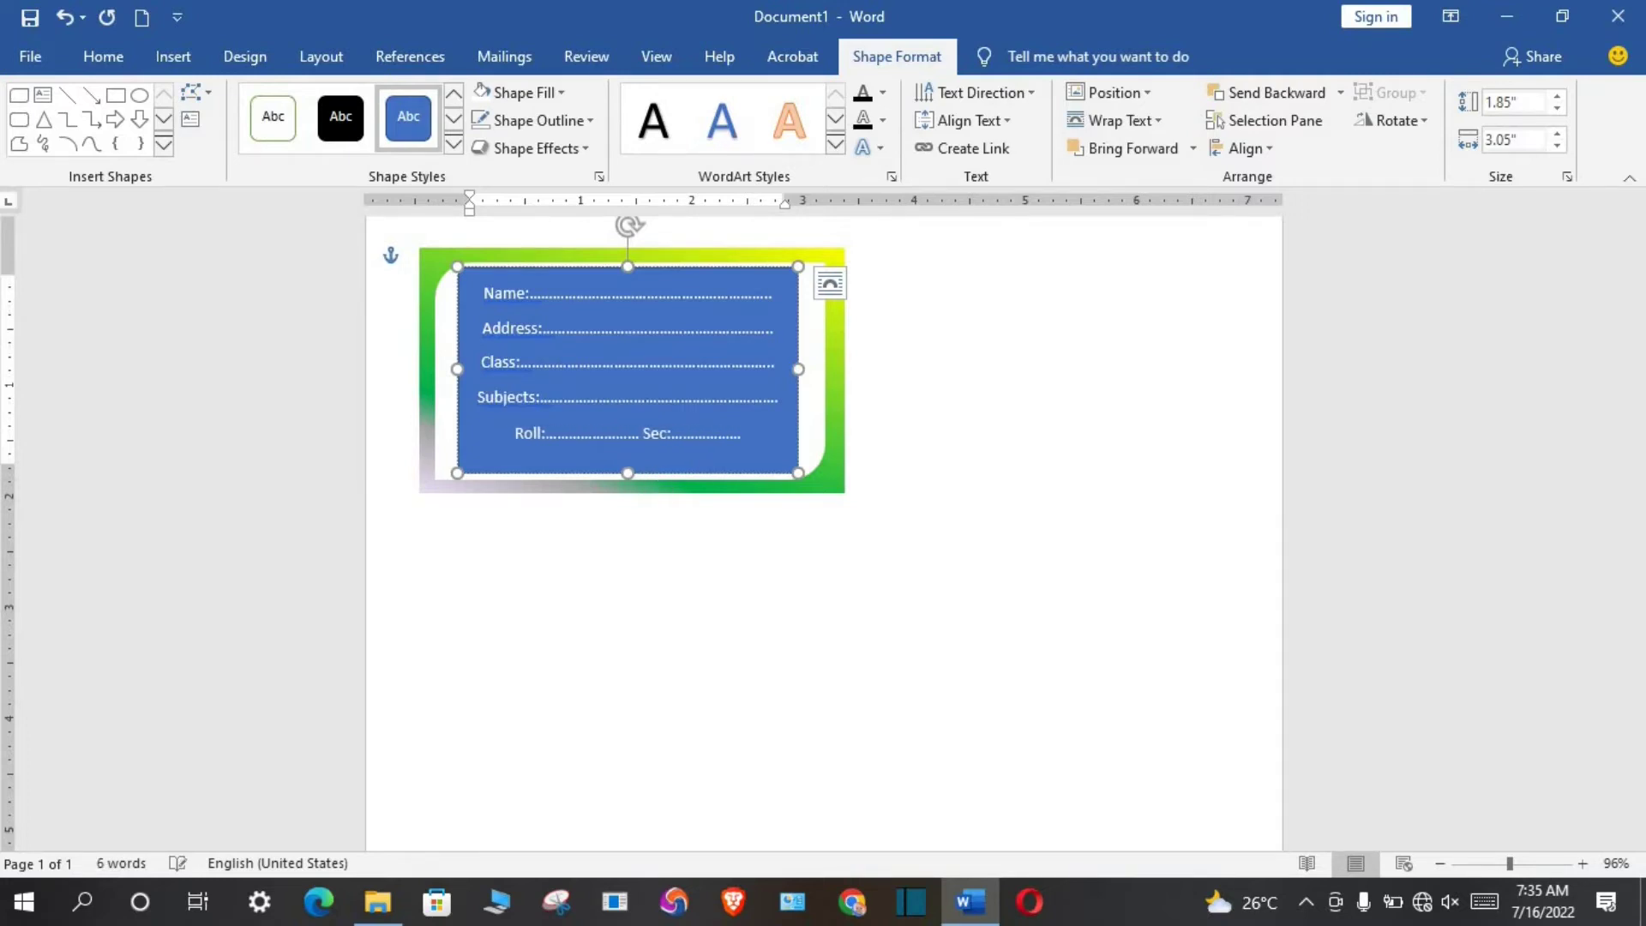
key("Return")
type("Sch")
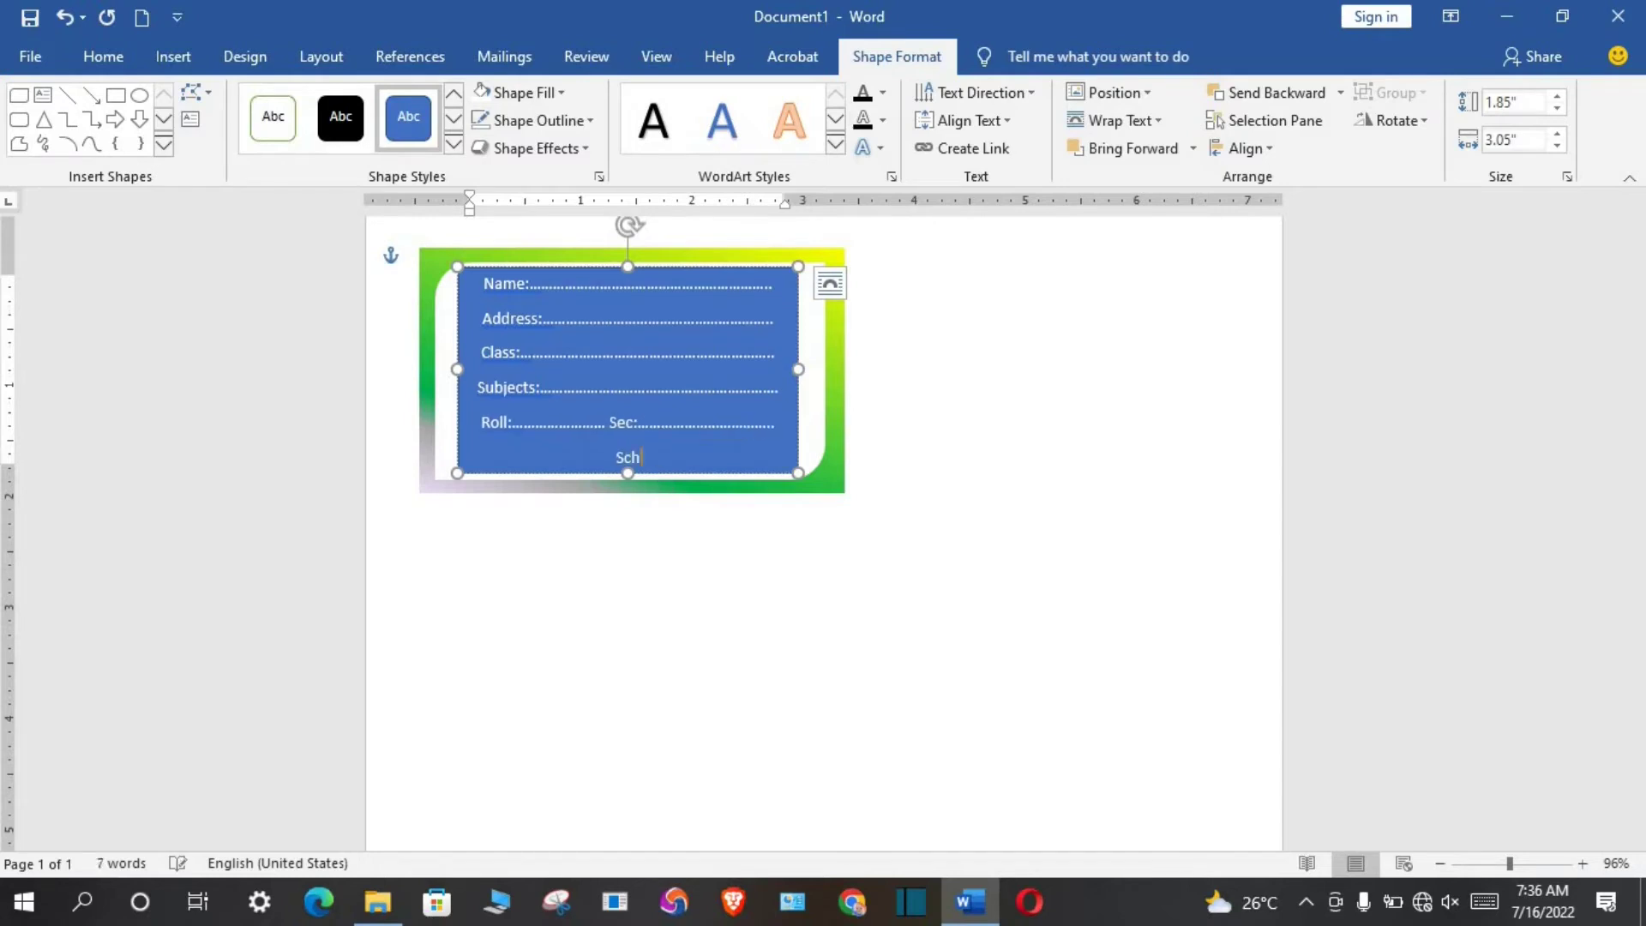
type("ool:.......................................................")
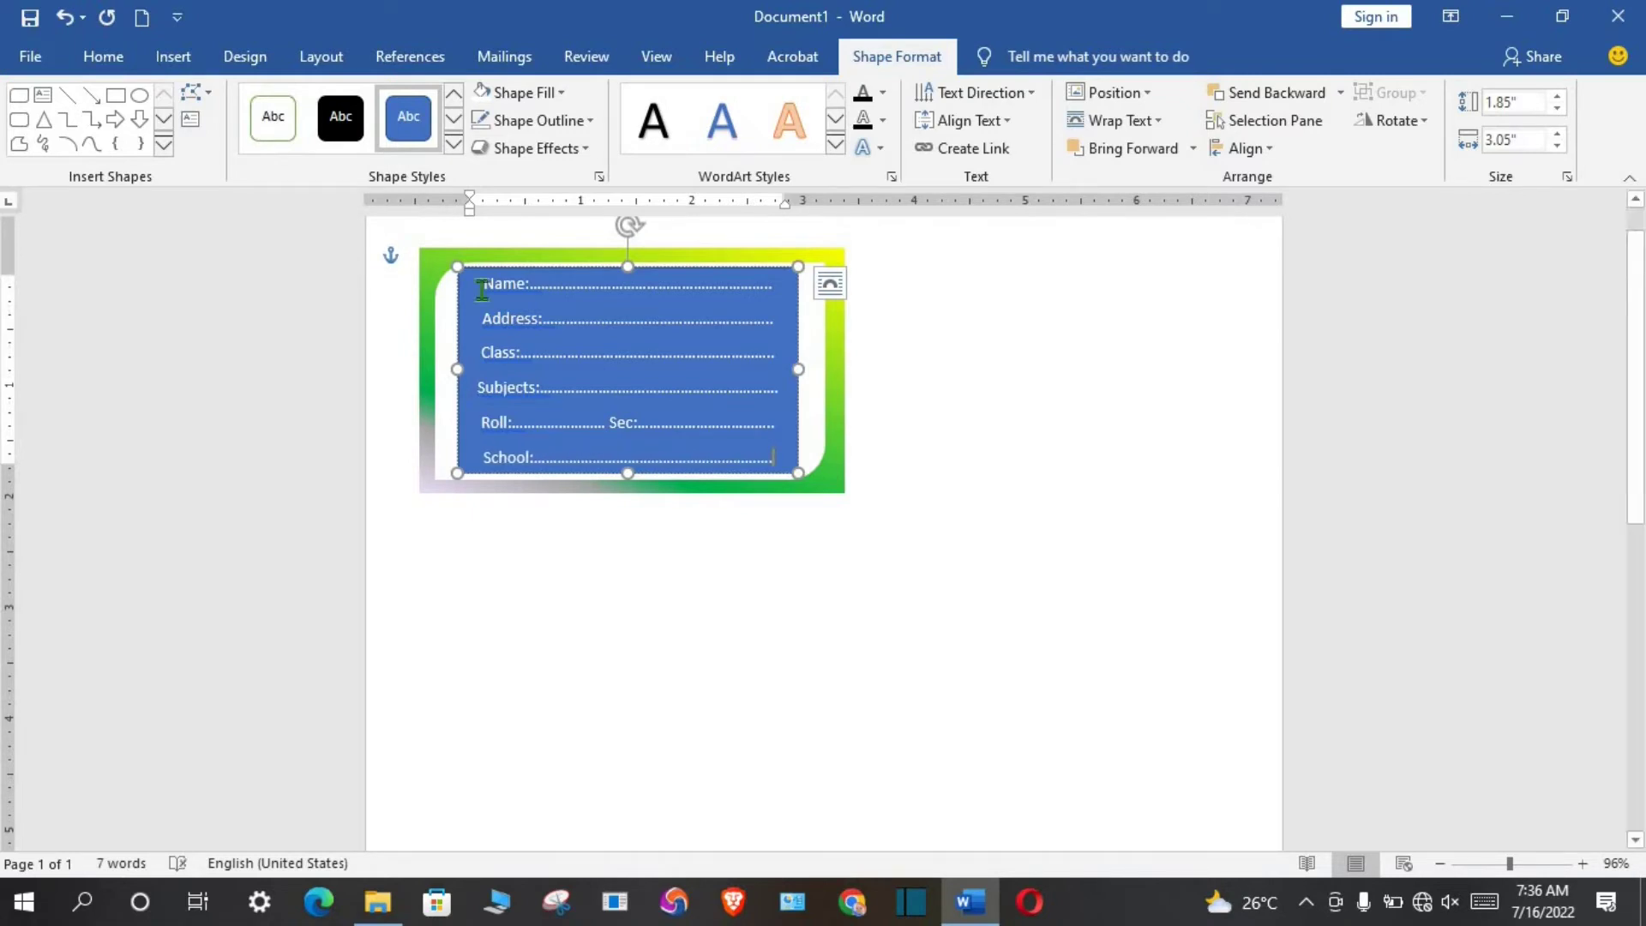
- Set all the form lines in the text box to Arial Black
left_click_drag(482, 289, 776, 463)
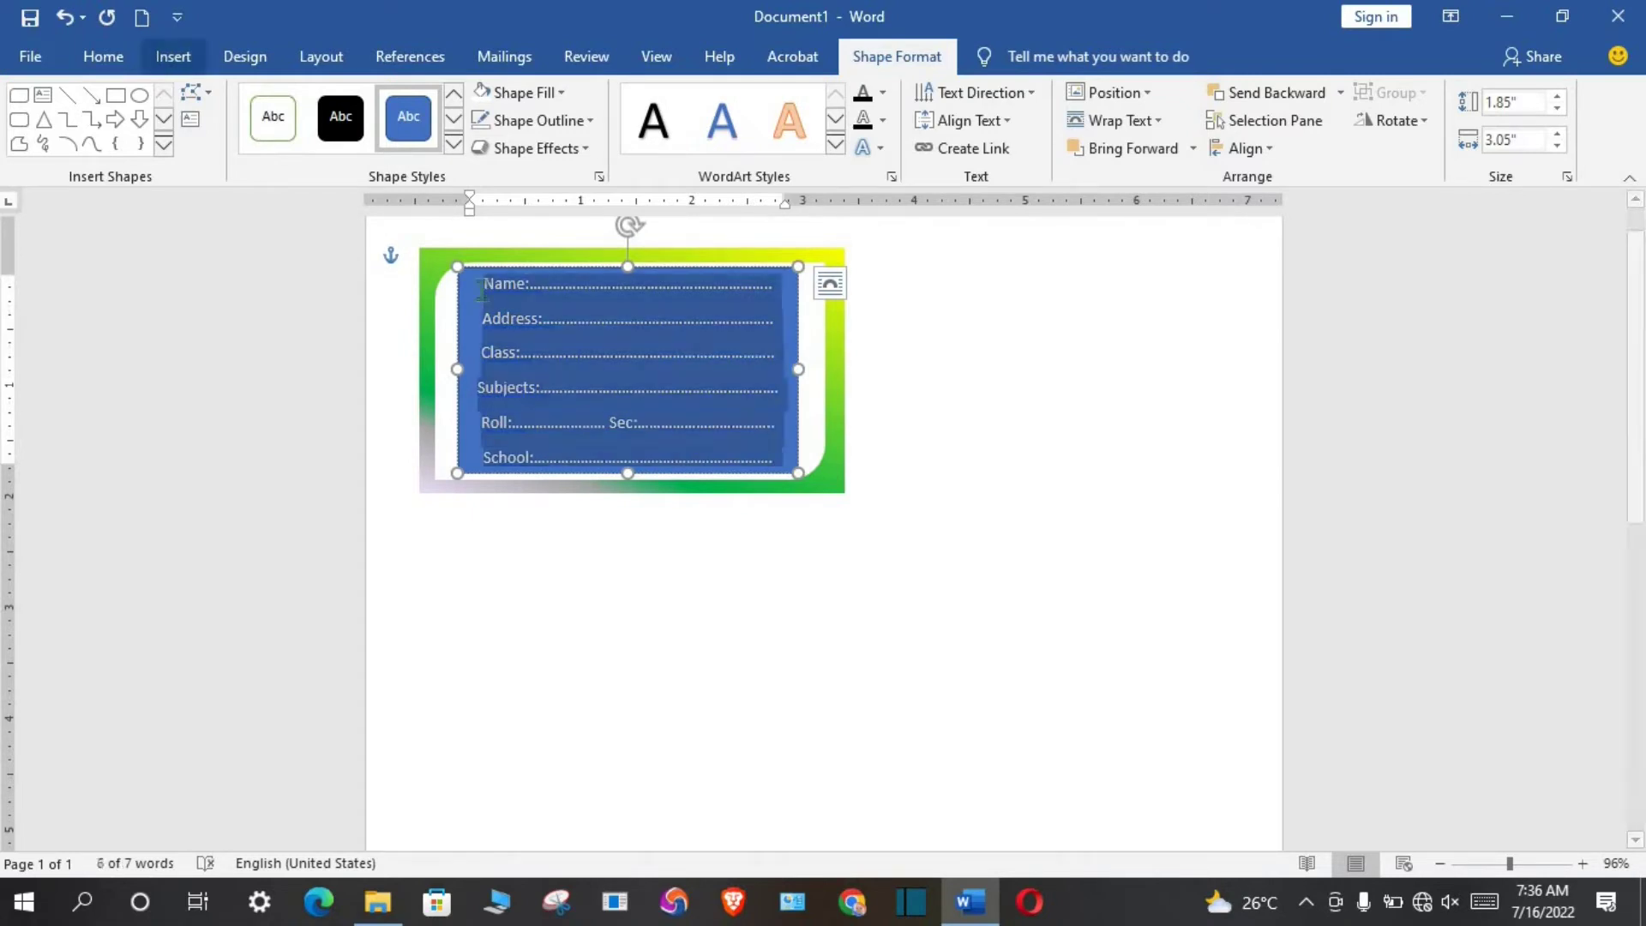
left_click(103, 57)
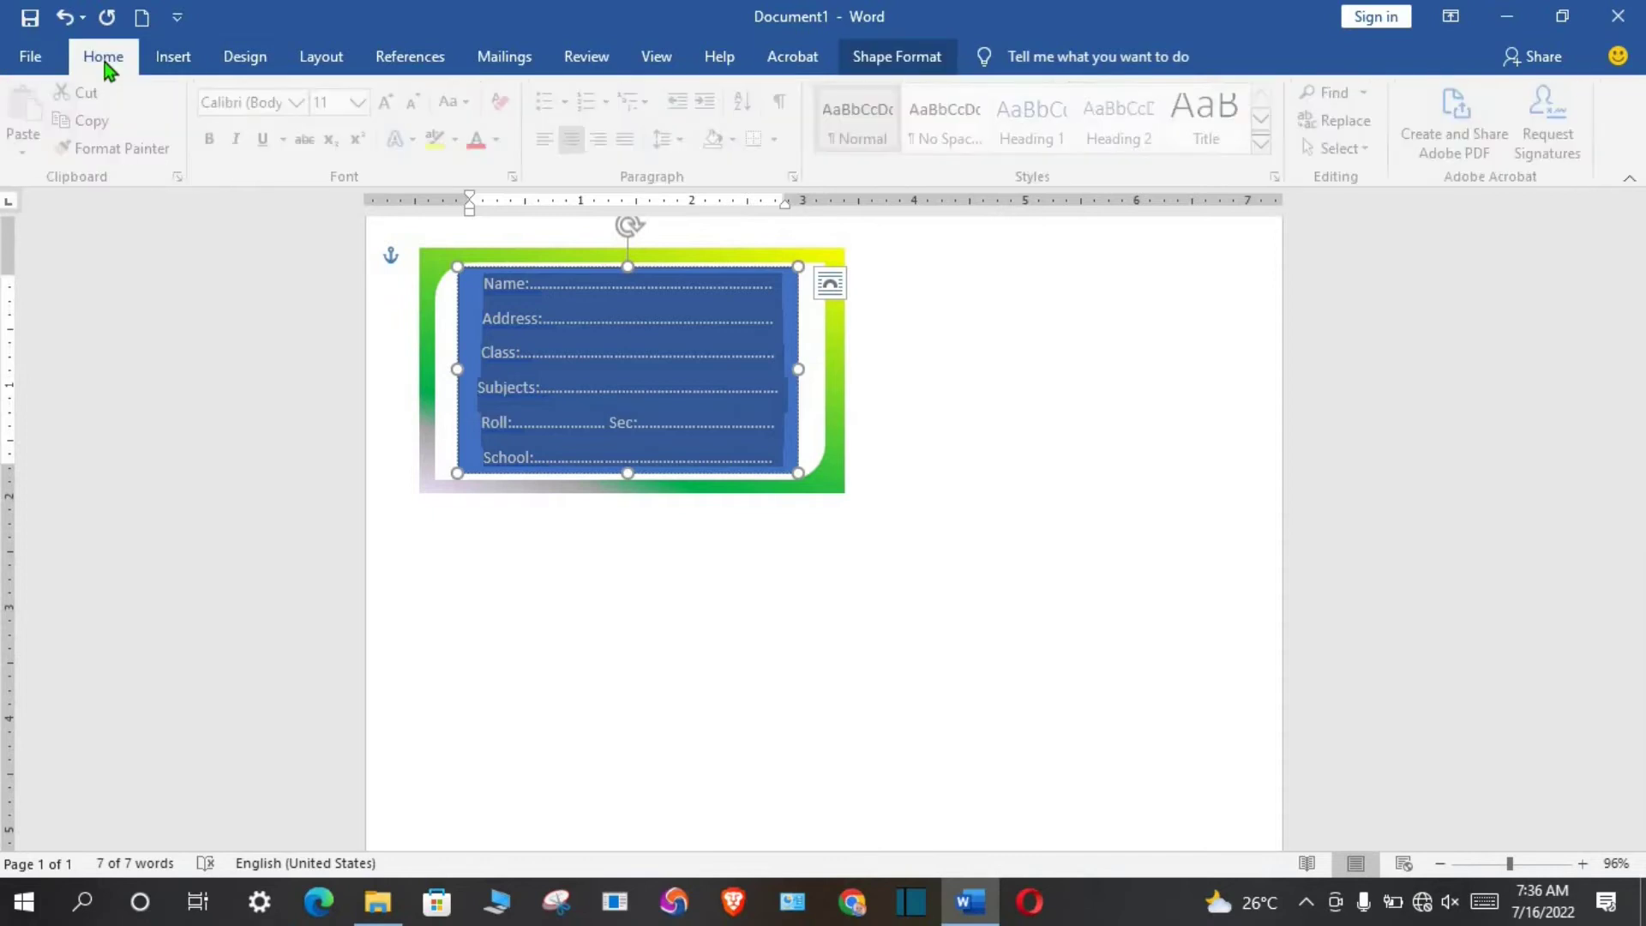
left_click(302, 103)
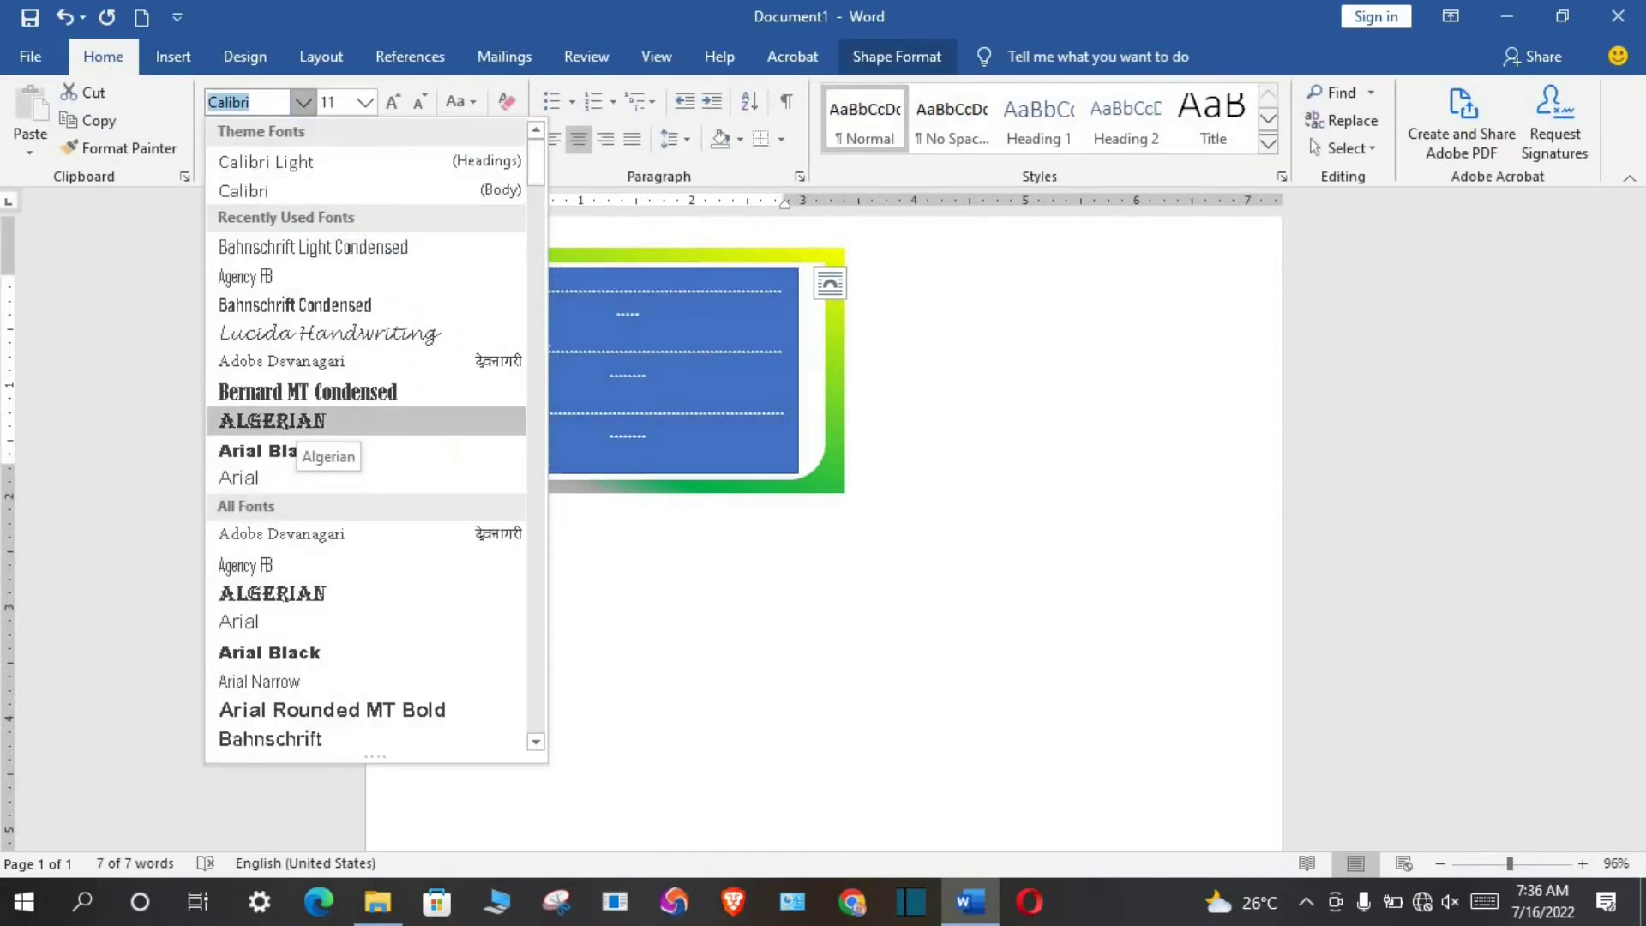
left_click(284, 452)
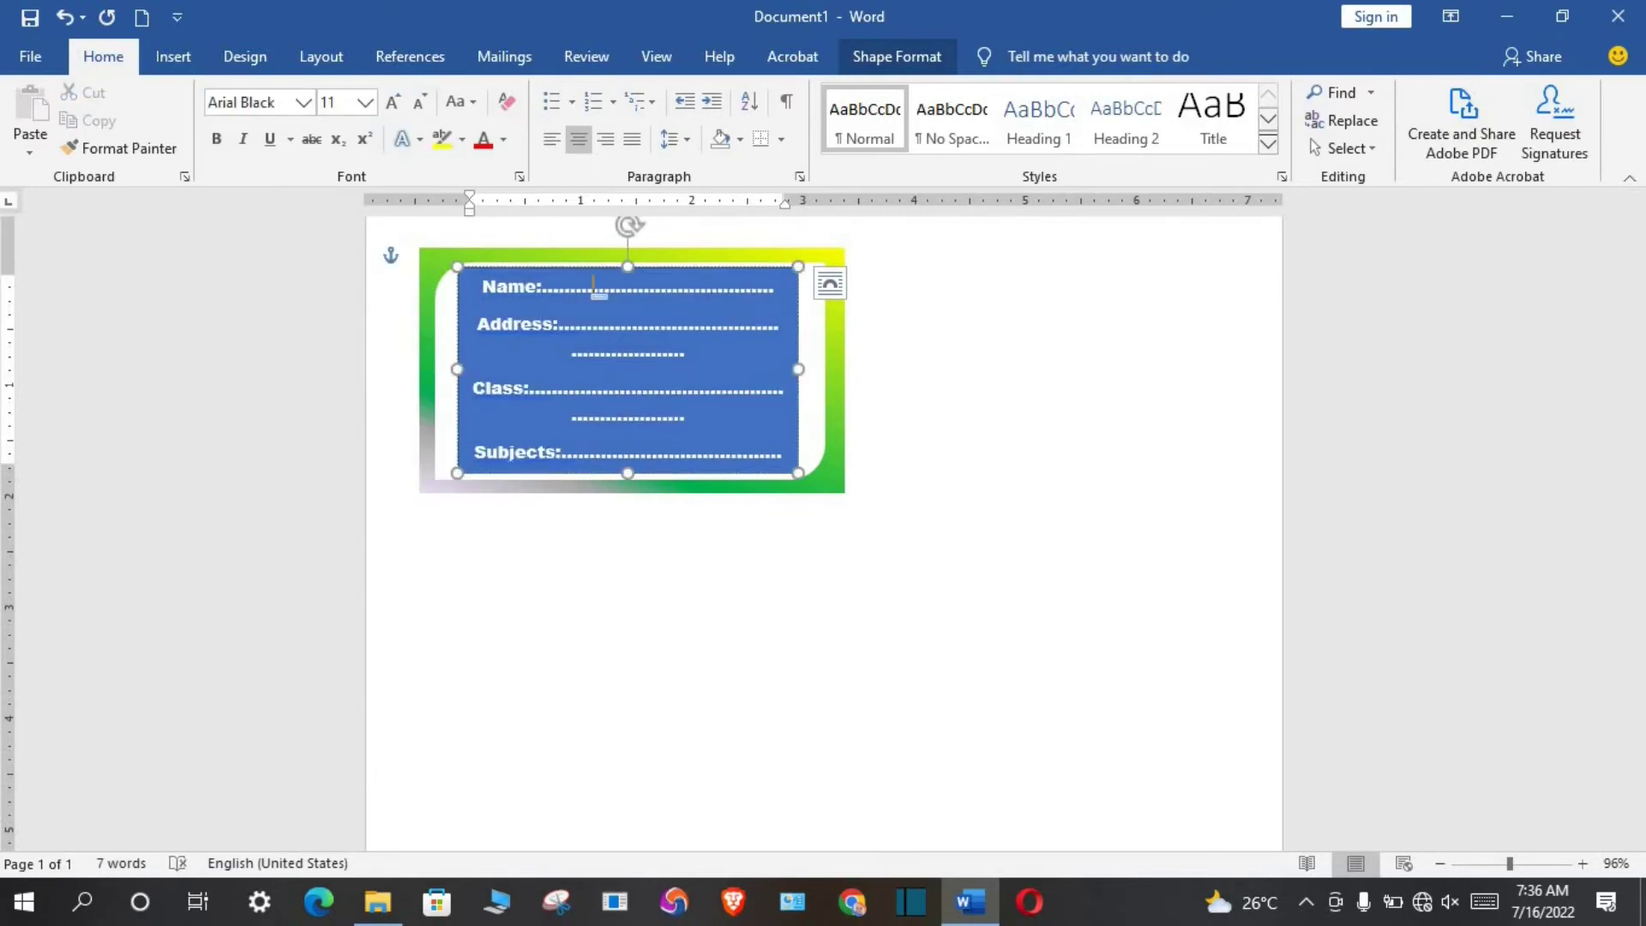
- Trim extra dots so Address, Class, Subjects and Roll/Sec each fit on one line
left_click(710, 325)
key("BackSpace")
key("BackSpace")
key("BackSpace")
key("BackSpace")
key("BackSpace")
key("BackSpace")
key("BackSpace")
key("BackSpace")
key("BackSpace")
key("BackSpace")
key("BackSpace")
key("BackSpace")
key("BackSpace")
key("BackSpace")
key("BackSpace")
key("BackSpace")
key("BackSpace")
key("BackSpace")
key("BackSpace")
key("BackSpace")
key("BackSpace")
key("BackSpace")
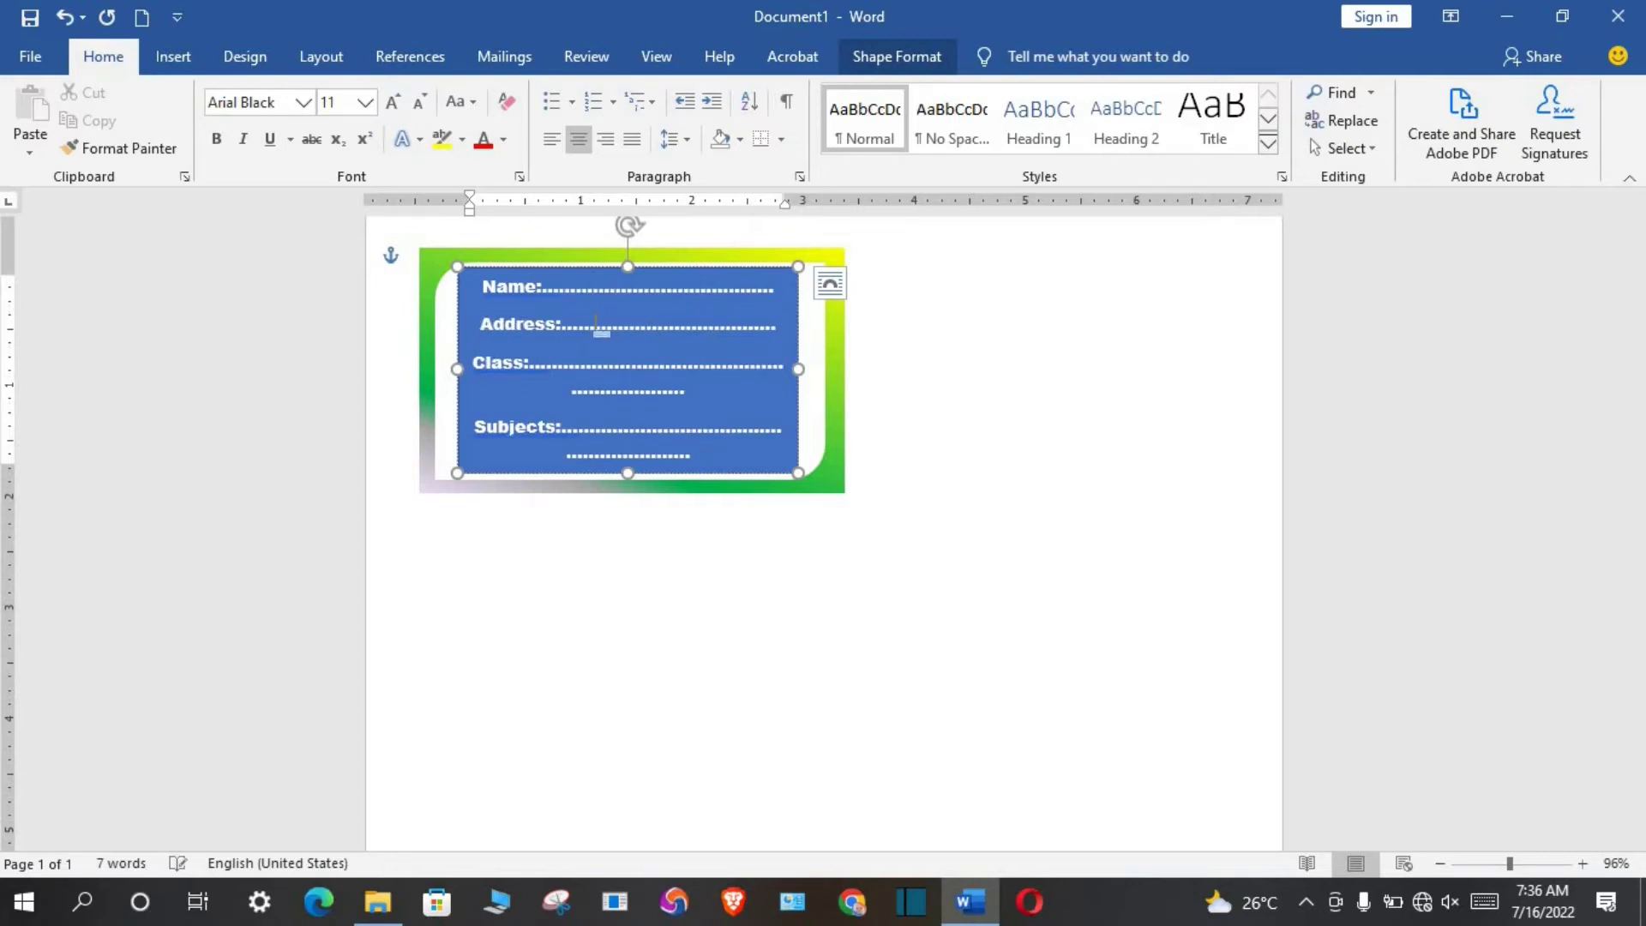
left_click(671, 366)
key("BackSpace")
key("BackSpace")
key("BackSpace")
key("BackSpace")
key("BackSpace")
key("BackSpace")
key("BackSpace")
key("BackSpace")
key("BackSpace")
key("BackSpace")
key("BackSpace")
key("BackSpace")
key("BackSpace")
left_click(704, 404)
key("BackSpace")
key("BackSpace")
key("BackSpace")
key("BackSpace")
key("BackSpace")
key("BackSpace")
key("BackSpace")
key("BackSpace")
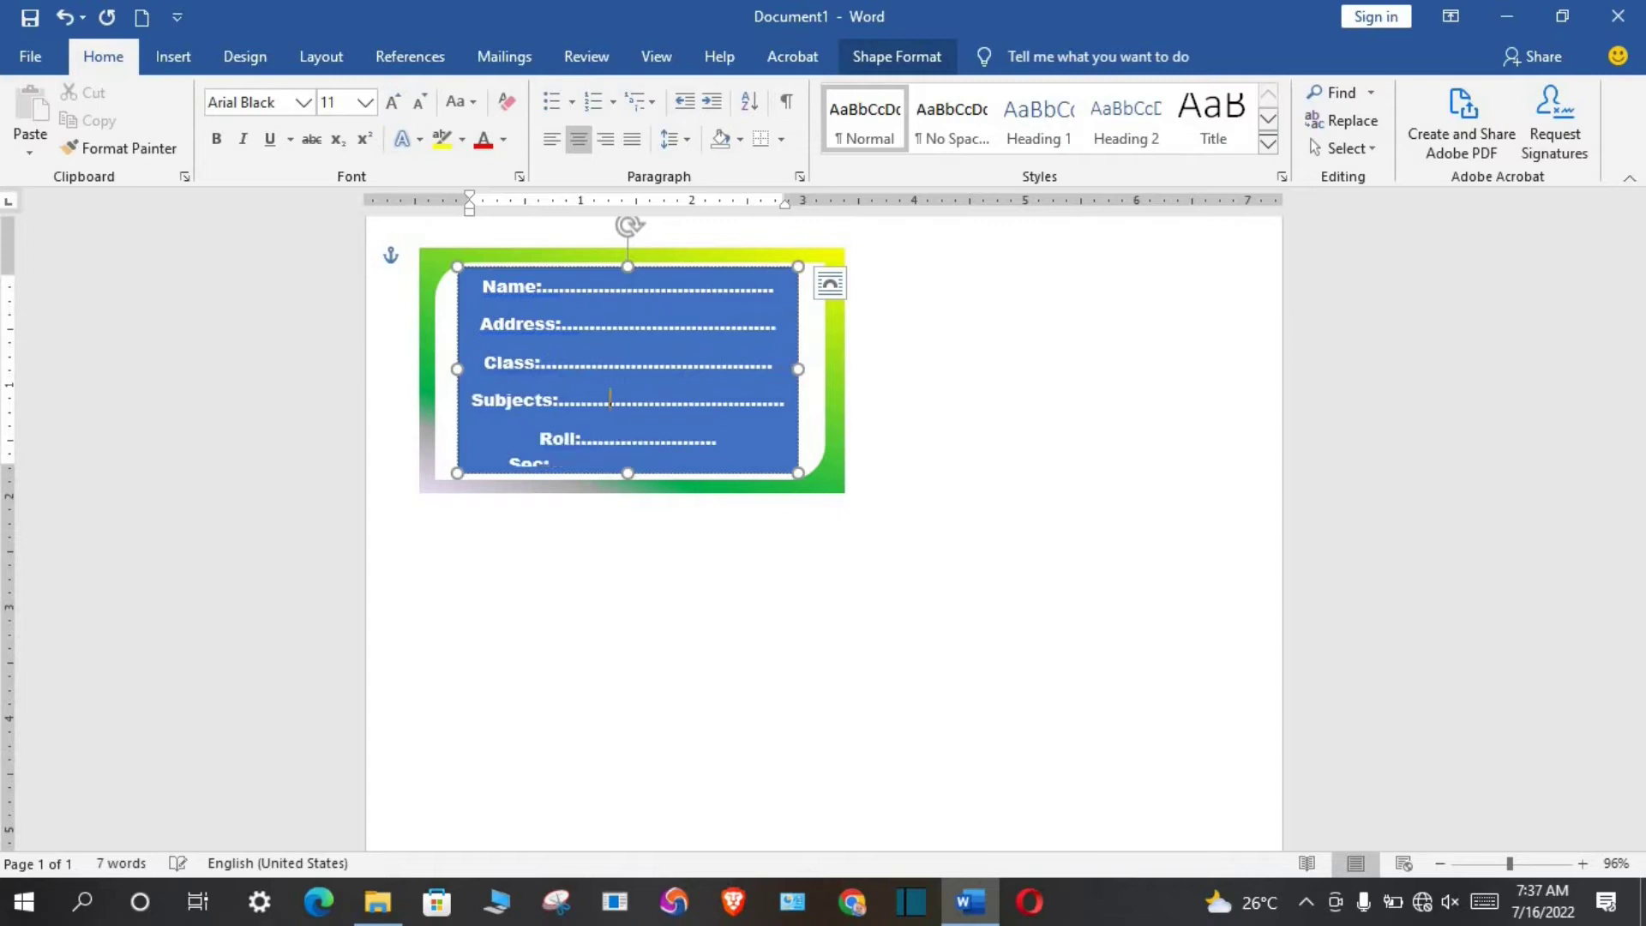
key("BackSpace")
key("BackSpace")
key("BackSpace")
key("BackSpace")
left_click(674, 439)
key("BackSpace")
key("BackSpace")
key("BackSpace")
key("BackSpace")
key("BackSpace")
key("BackSpace")
key("BackSpace")
key("BackSpace")
key("BackSpace")
key("BackSpace")
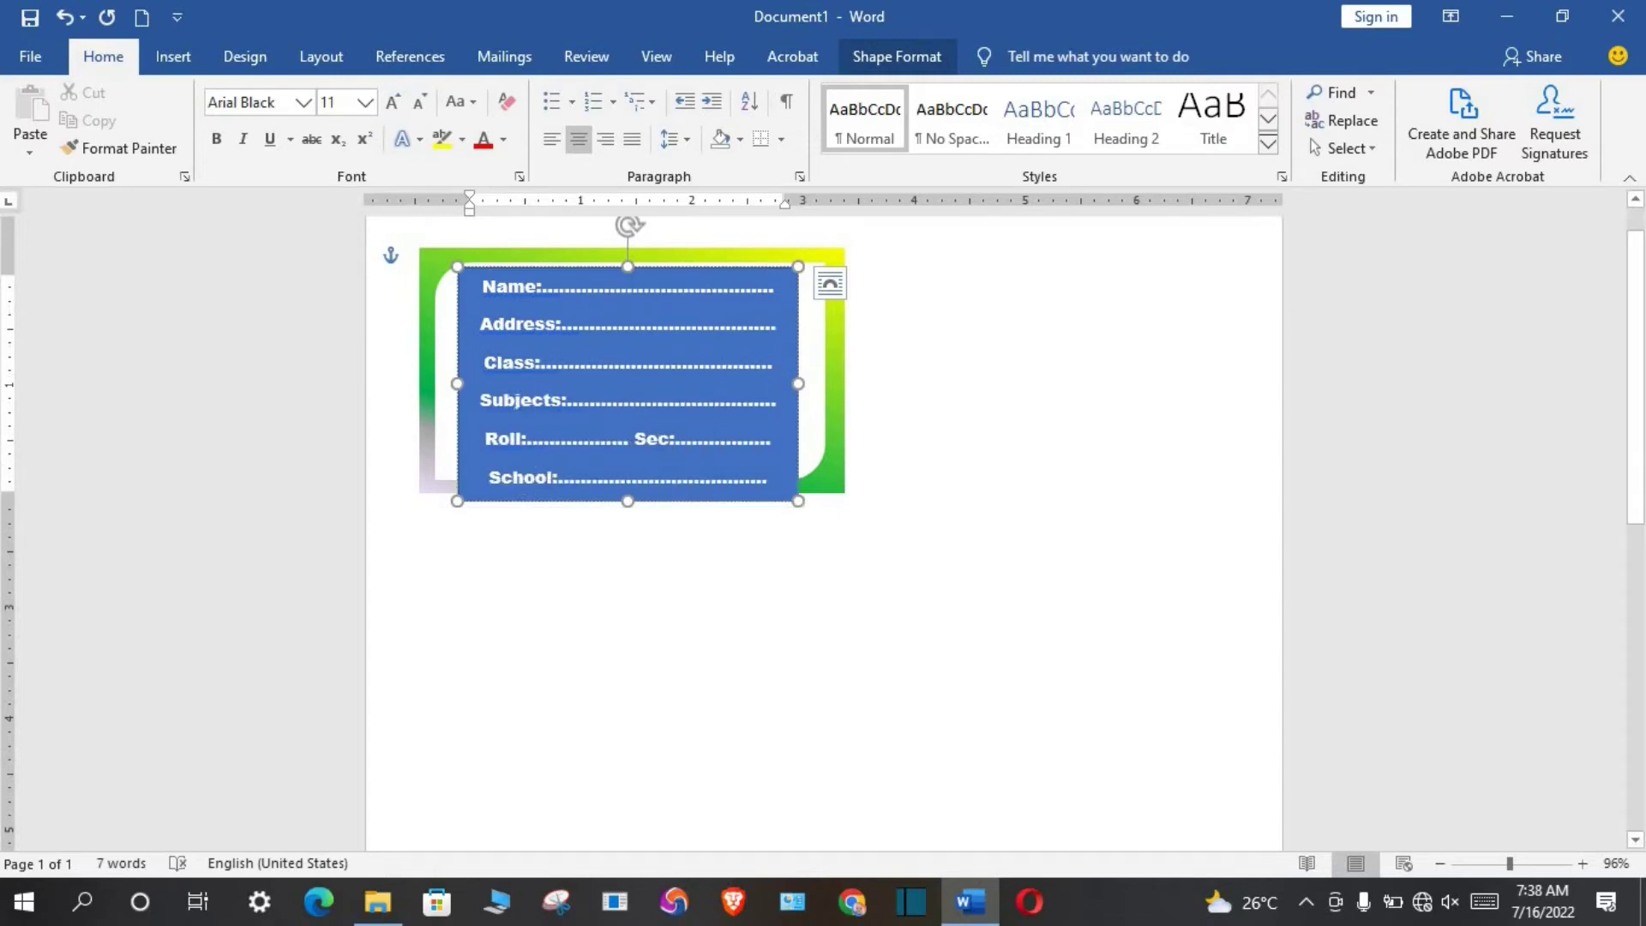
left_click(479, 283)
key("shift+Down")
key("shift+Down")
key("shift+Down")
key("shift+Down")
key("shift+Down")
key("shift+Down")
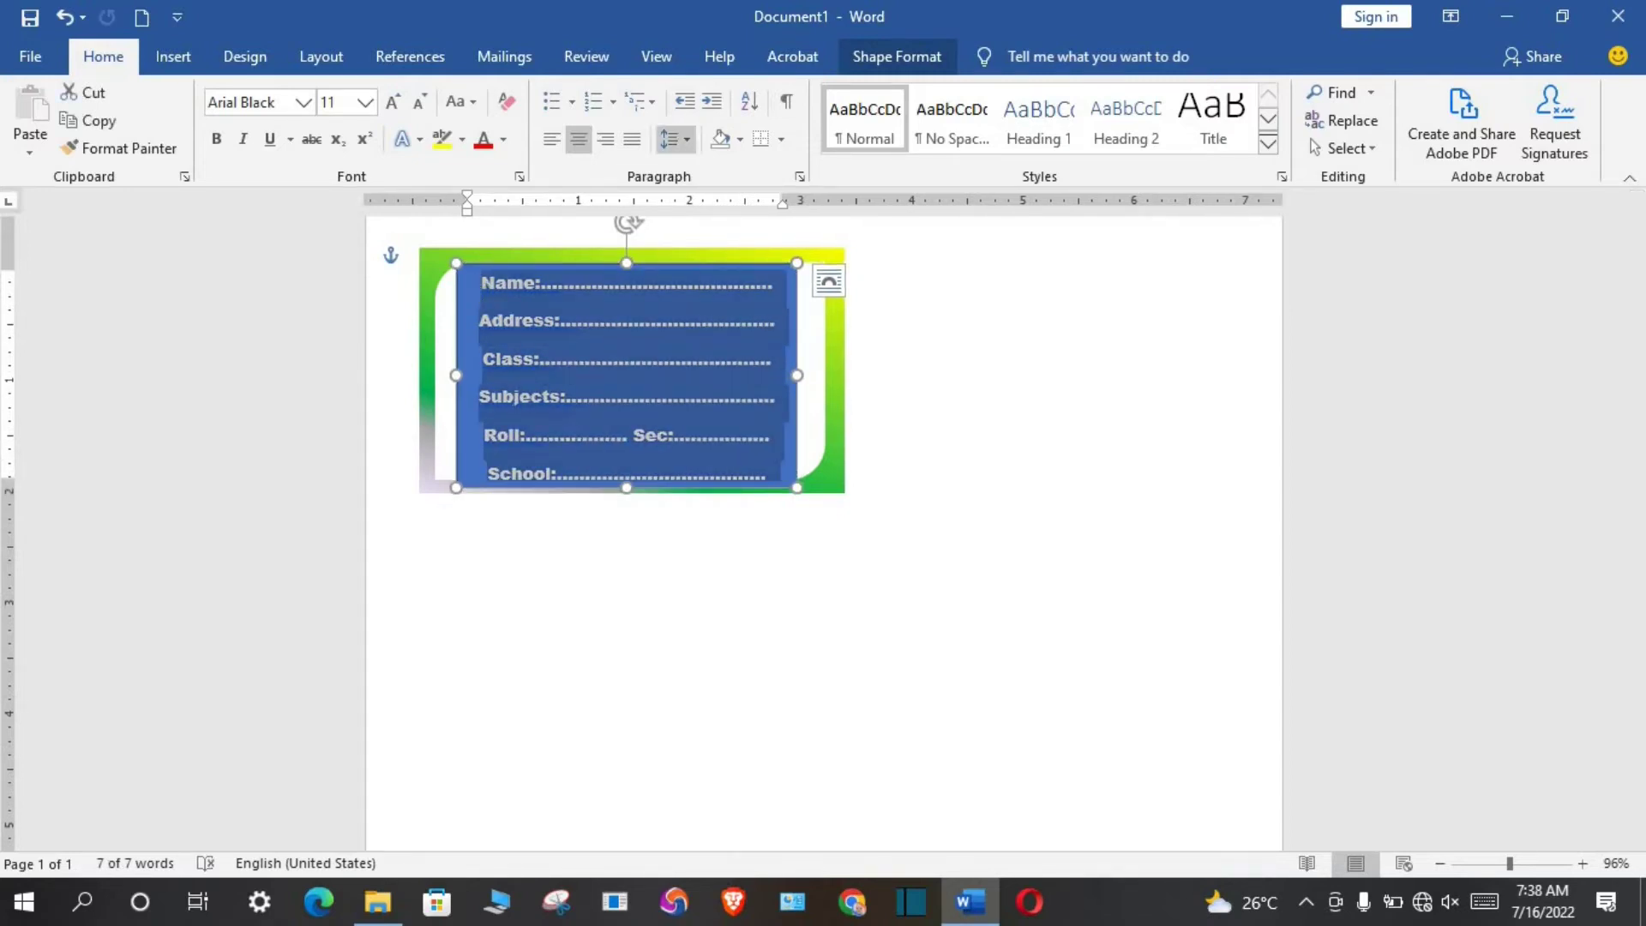
- Remove space after paragraphs and set the line spacing to 1.5
left_click(688, 140)
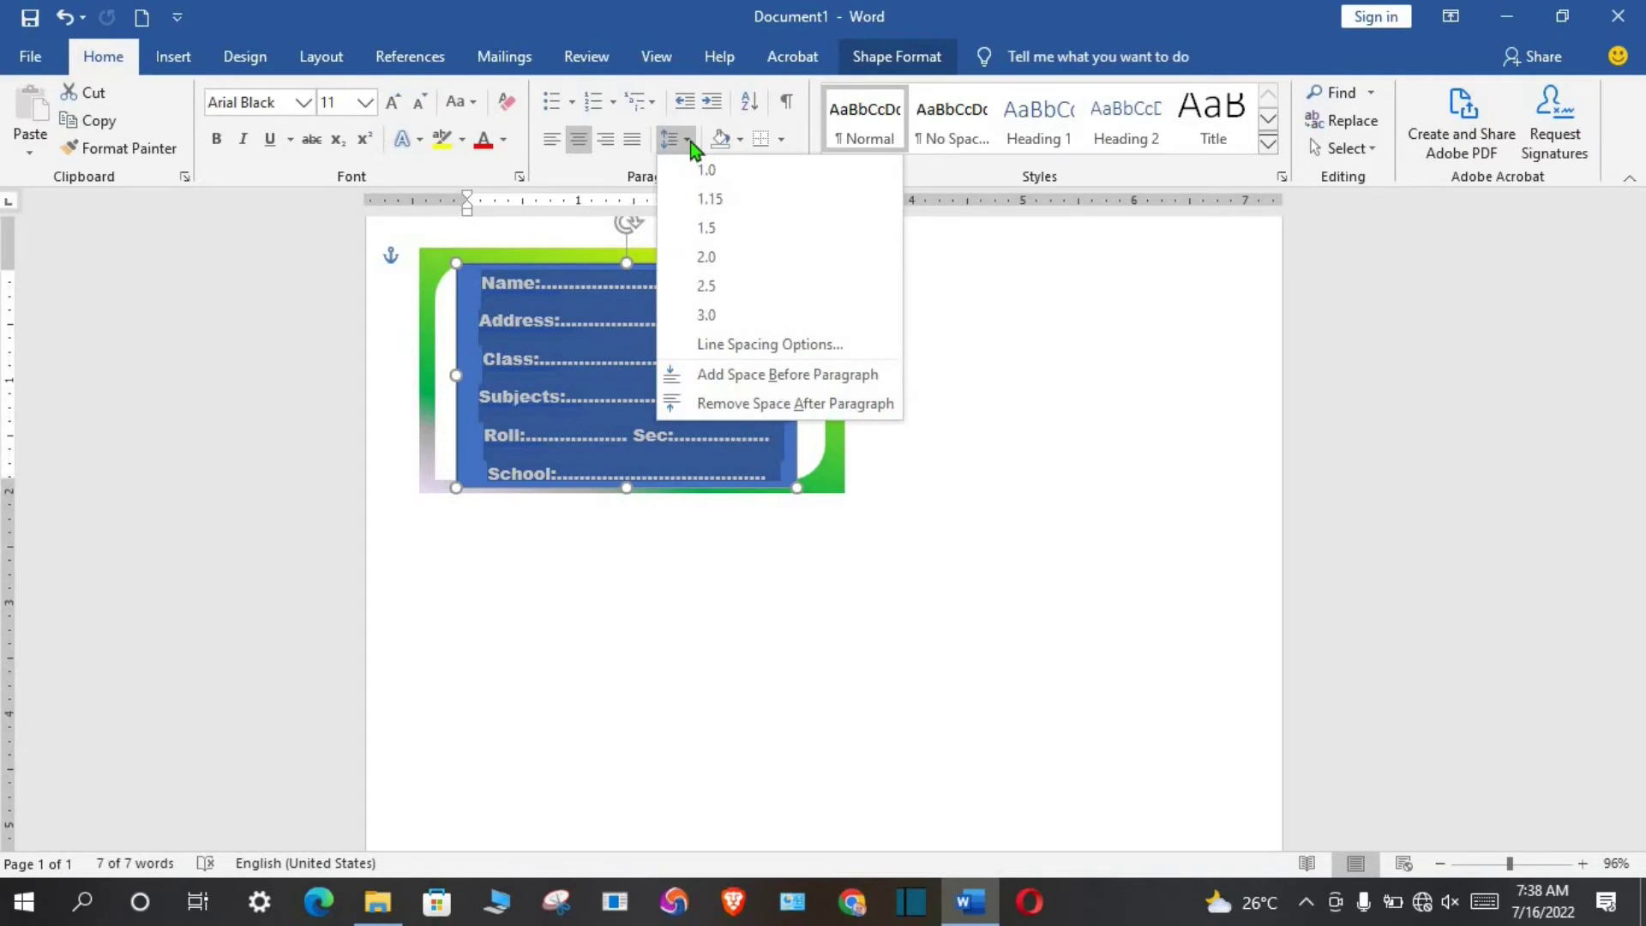
left_click(733, 401)
left_click(675, 139)
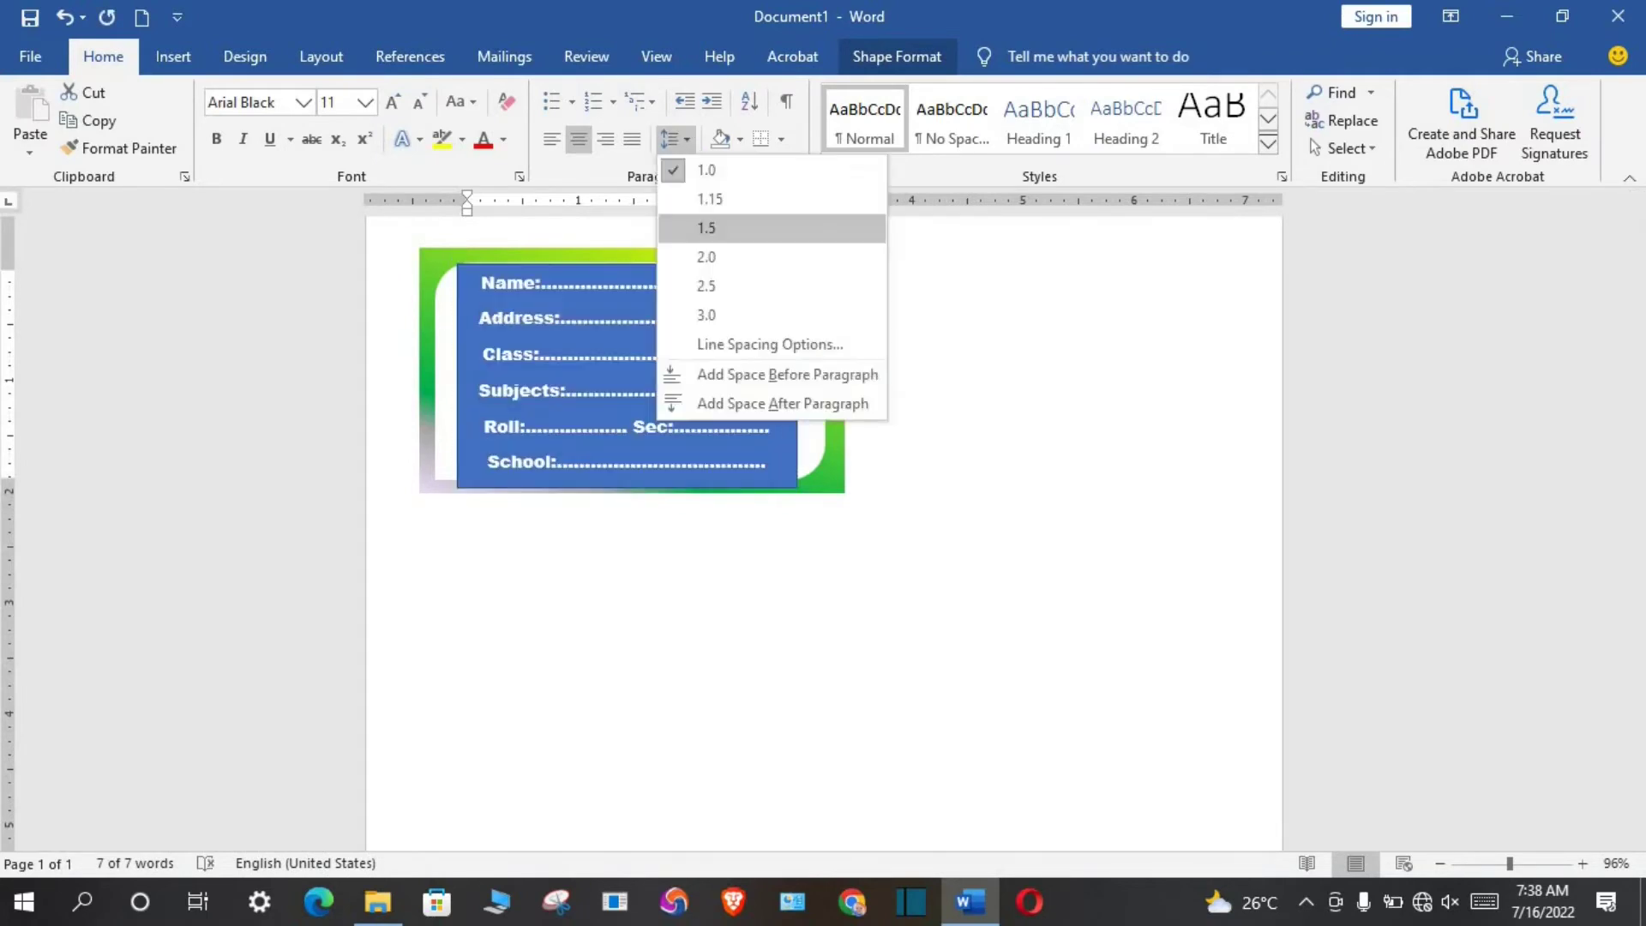
left_click(693, 230)
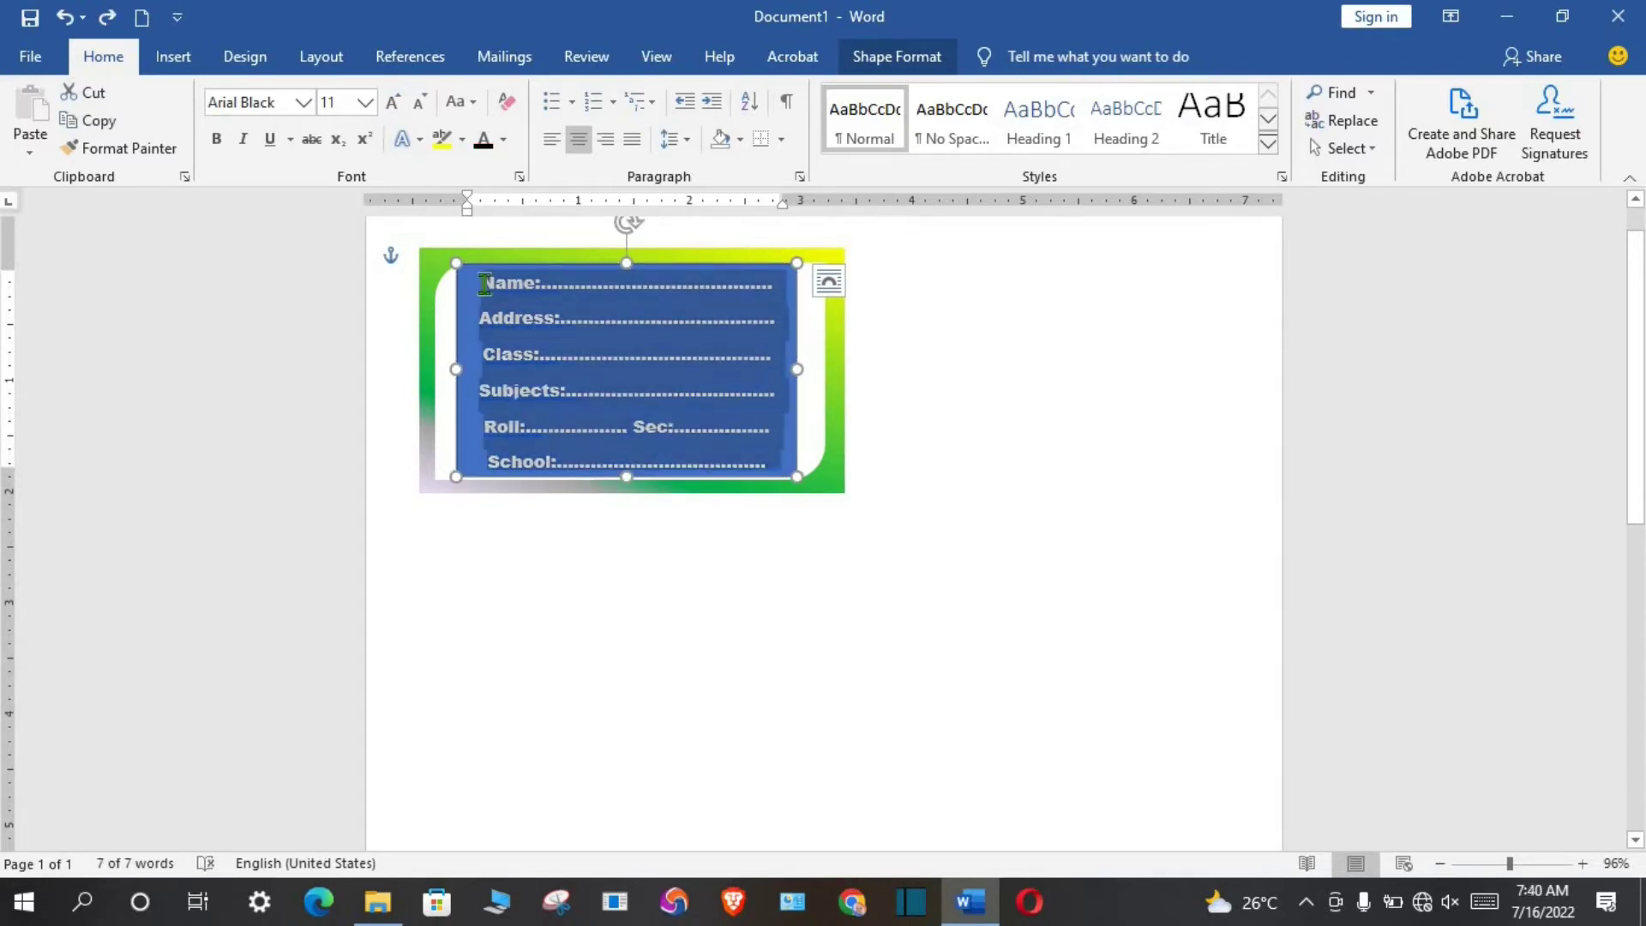
- Make the form text black and give its text box no fill and no outline
left_click(503, 140)
left_click(504, 290)
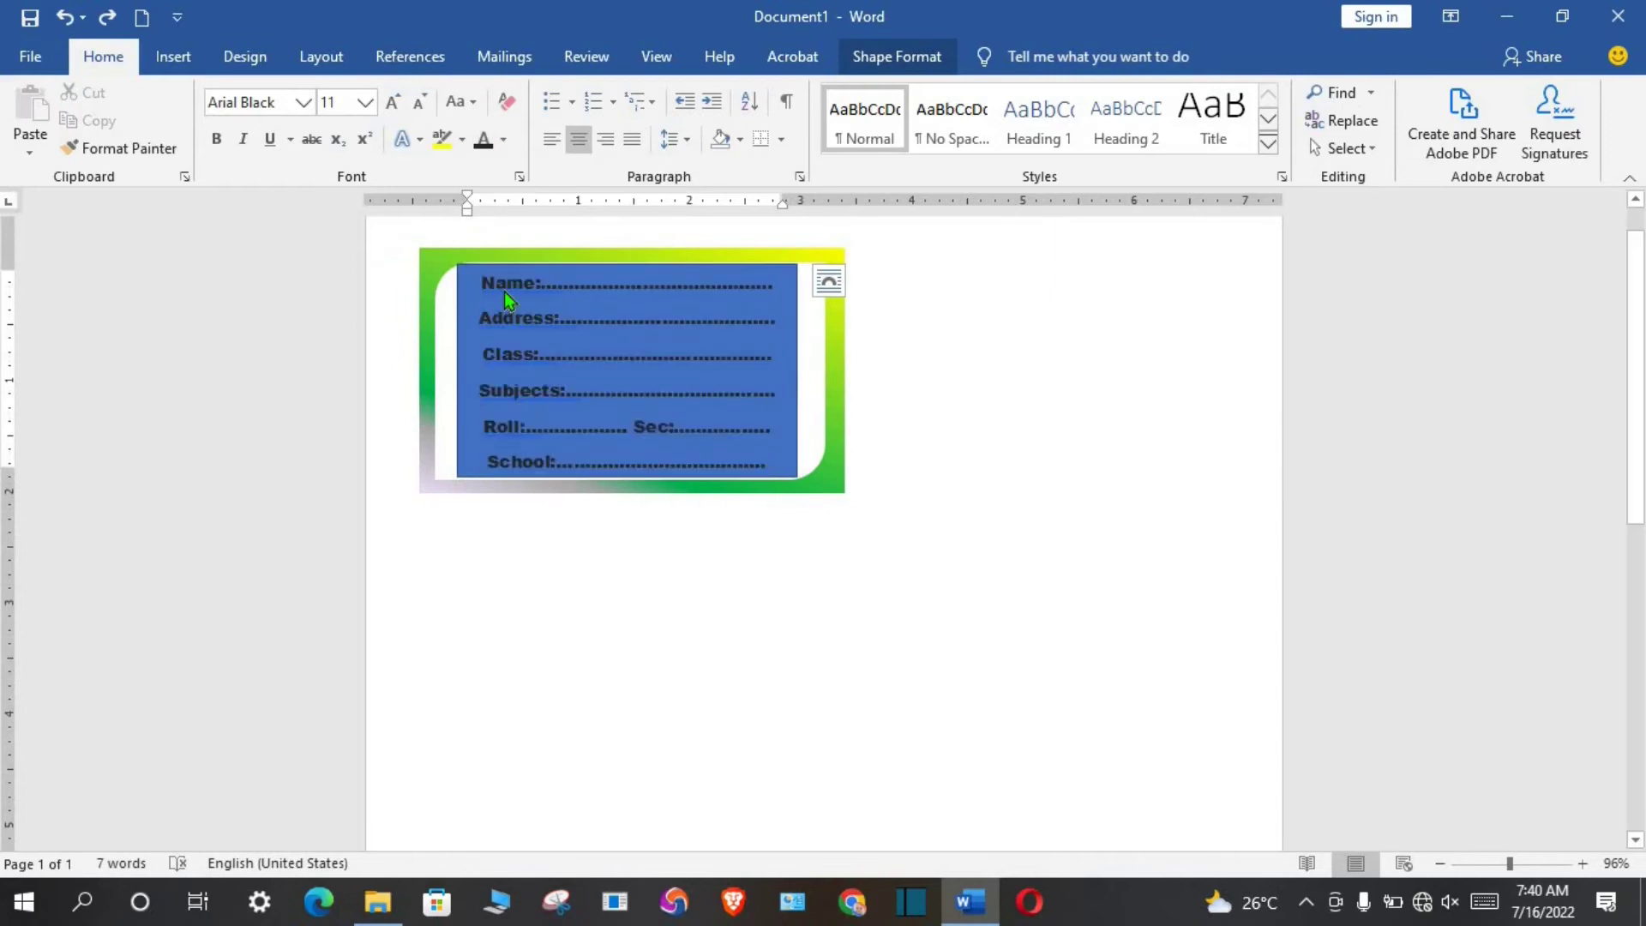
left_click(509, 288)
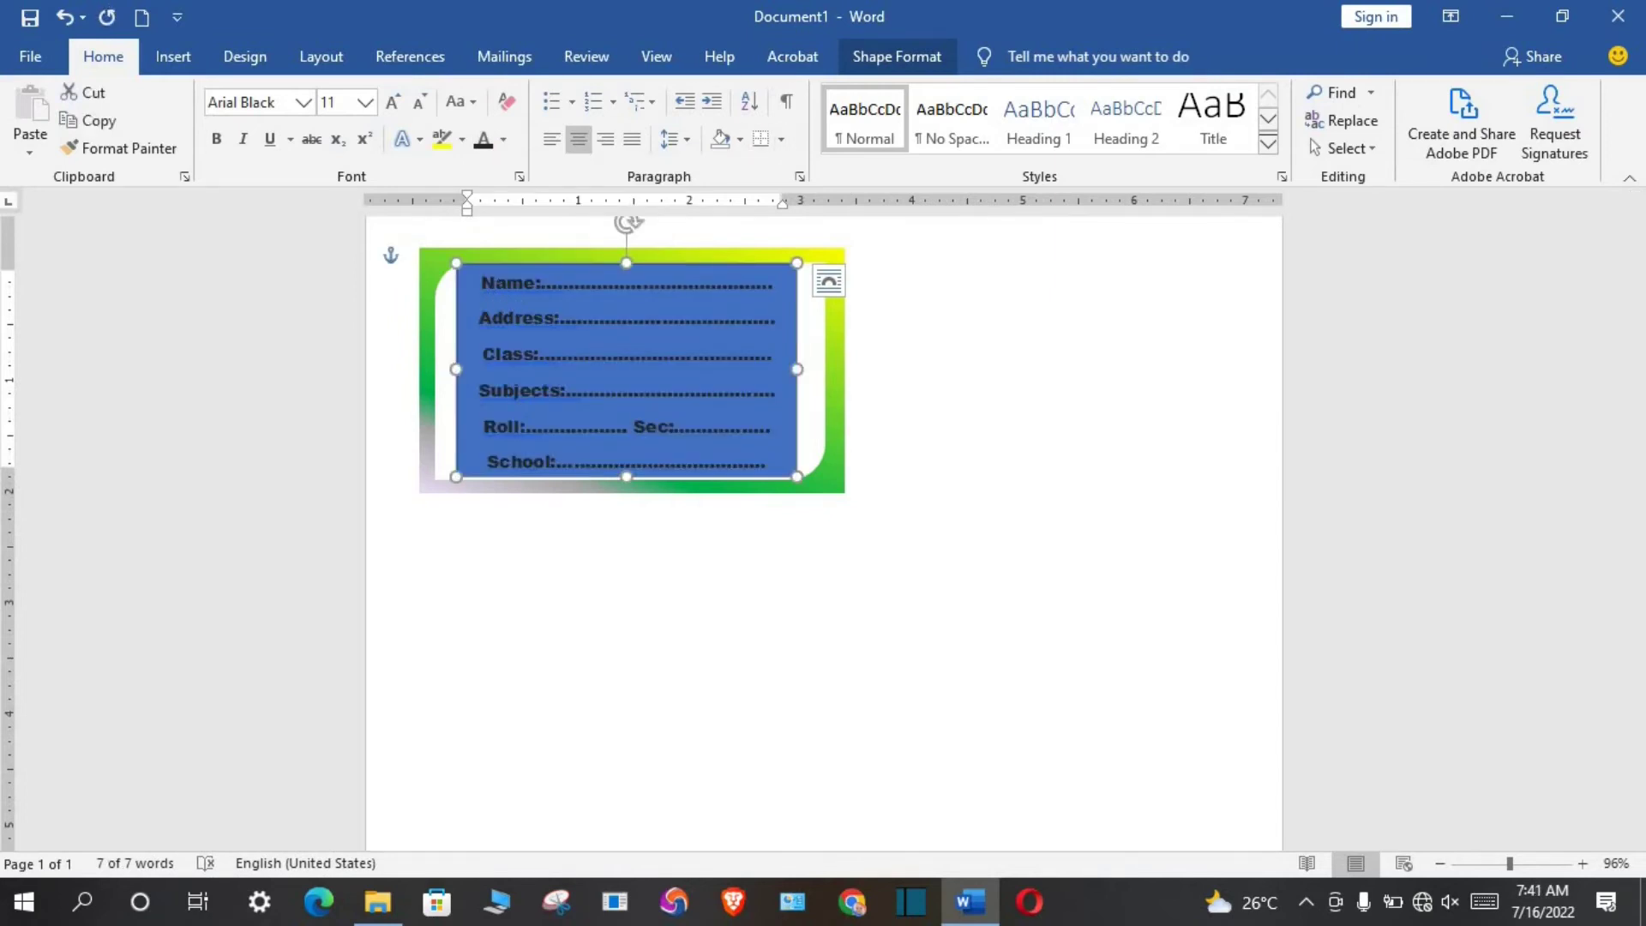
left_click(896, 57)
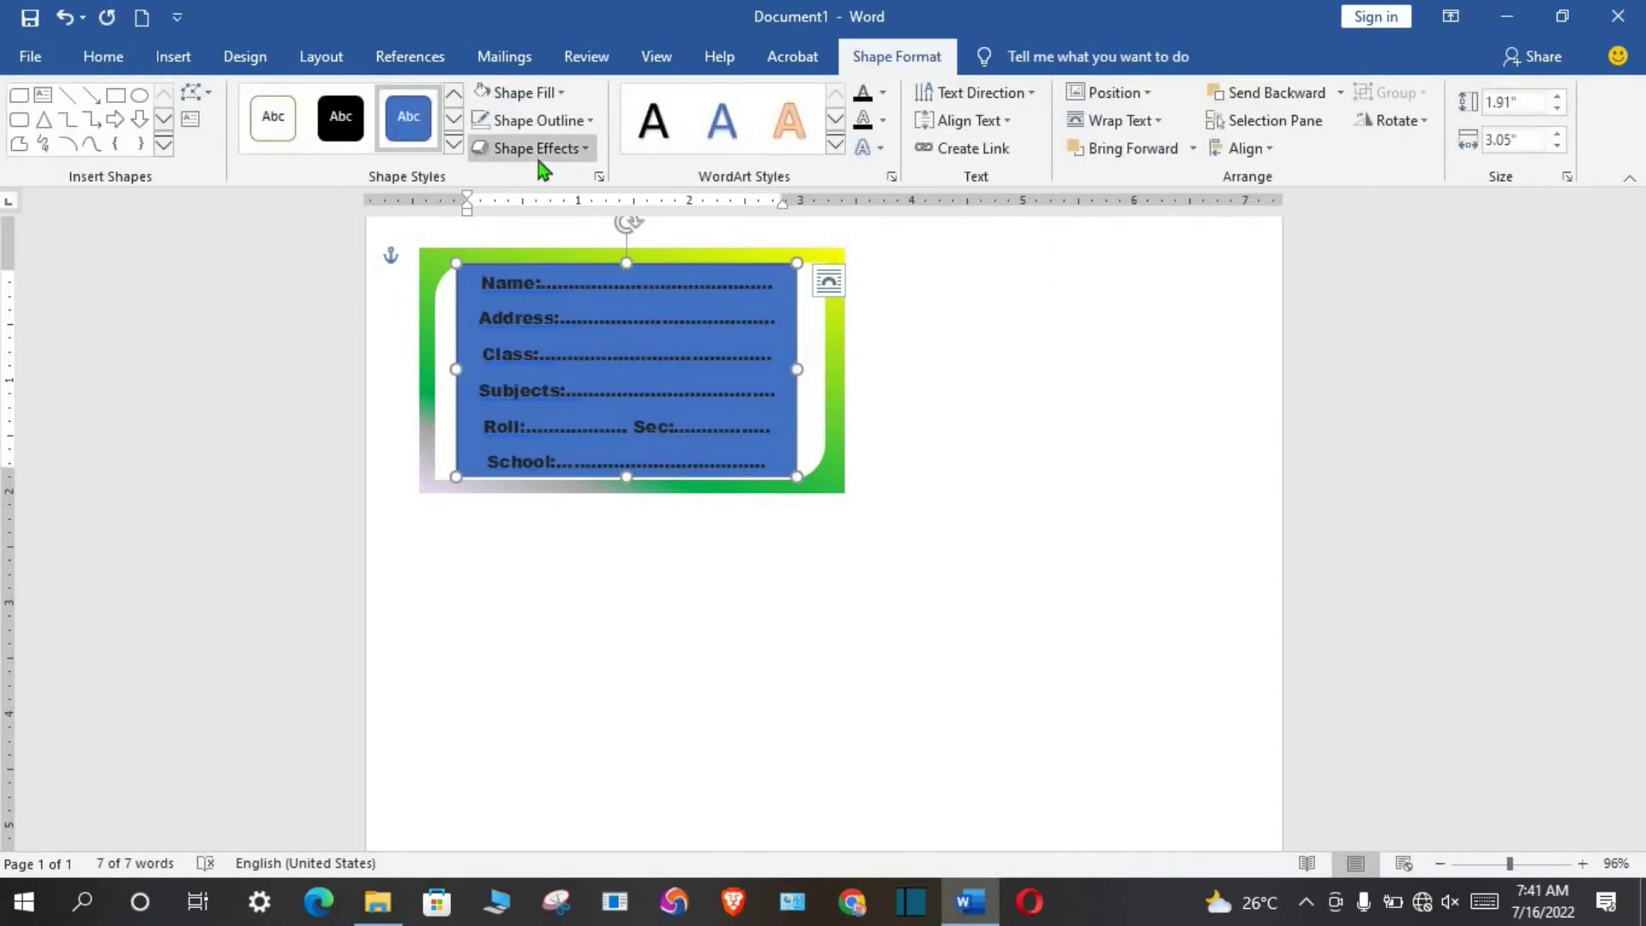
left_click(561, 95)
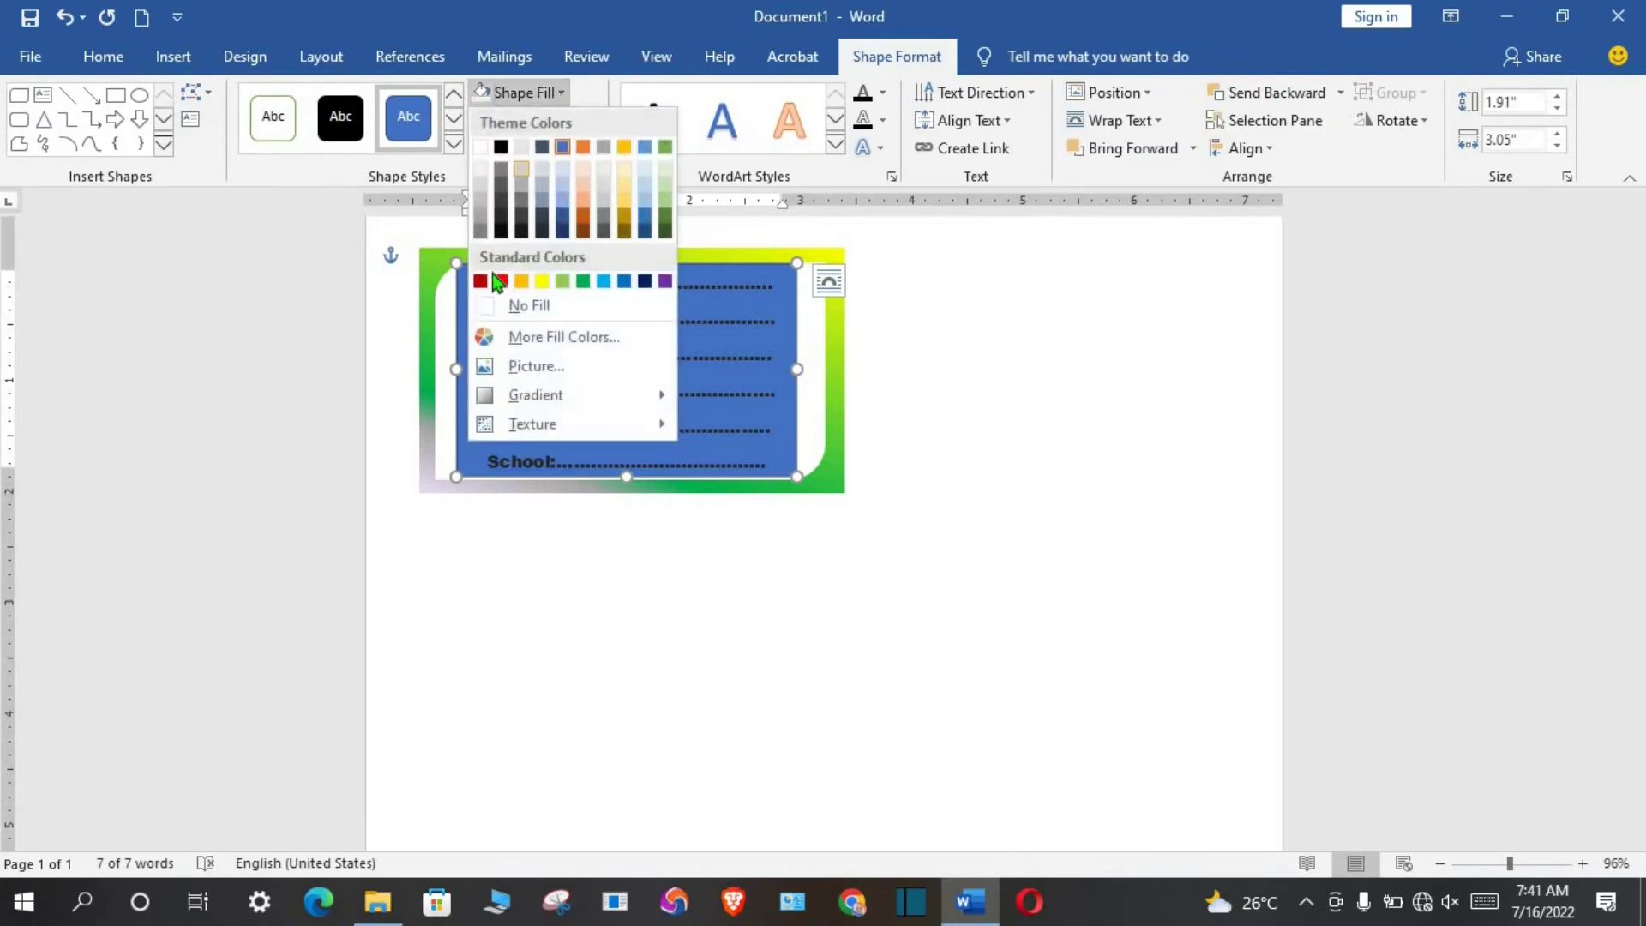
left_click(487, 306)
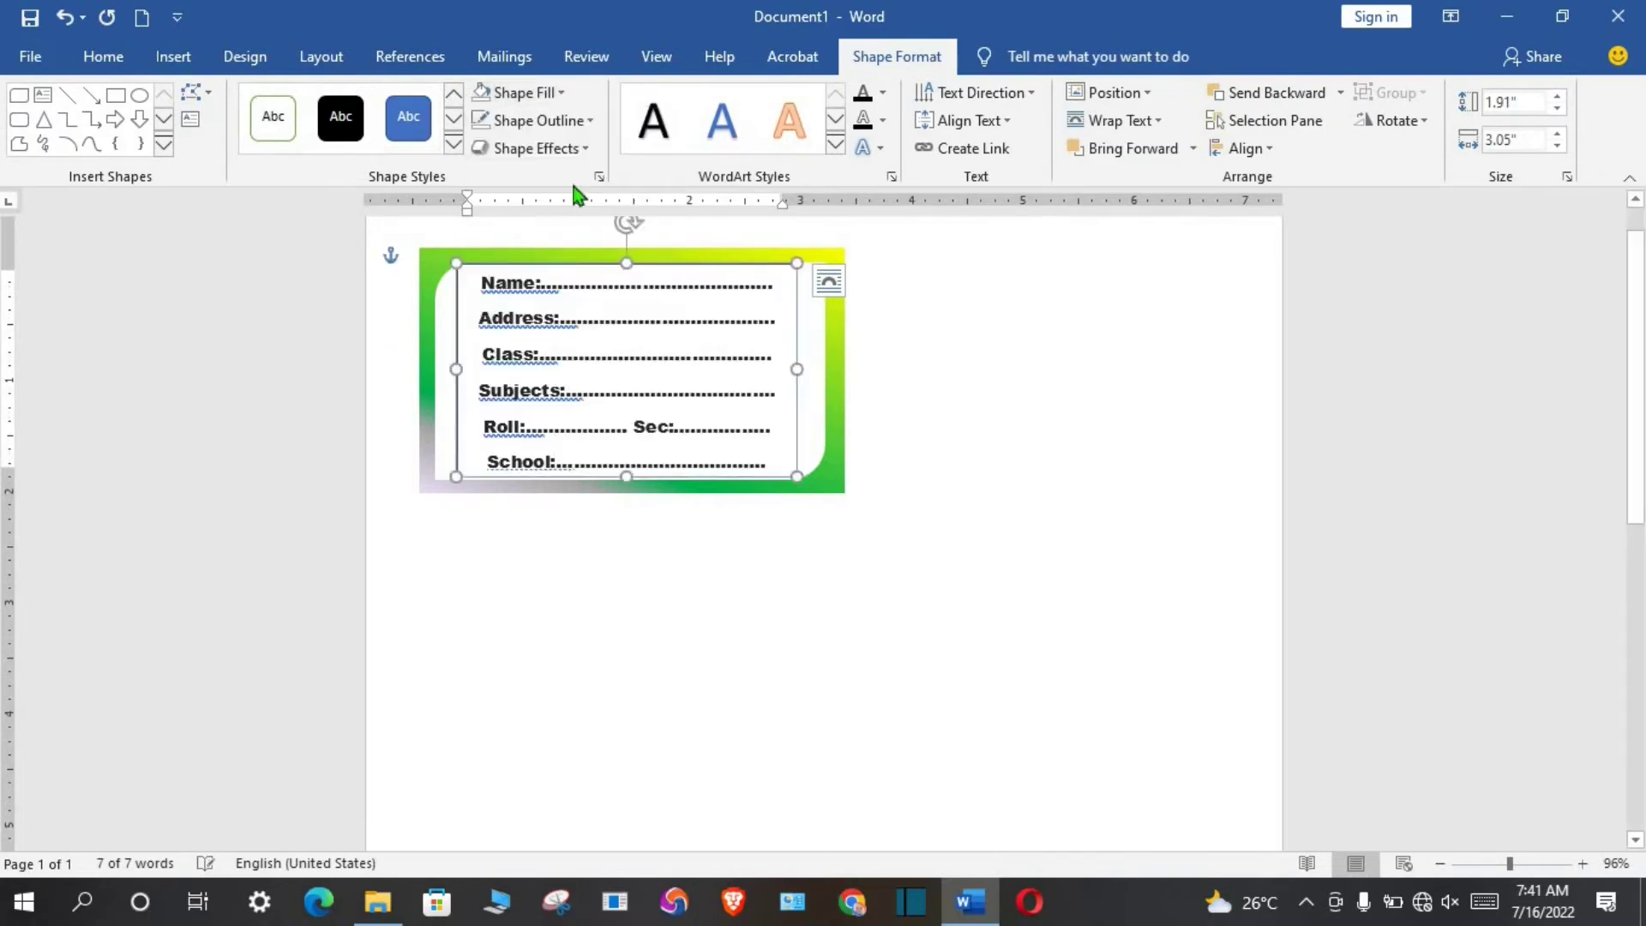
left_click(590, 124)
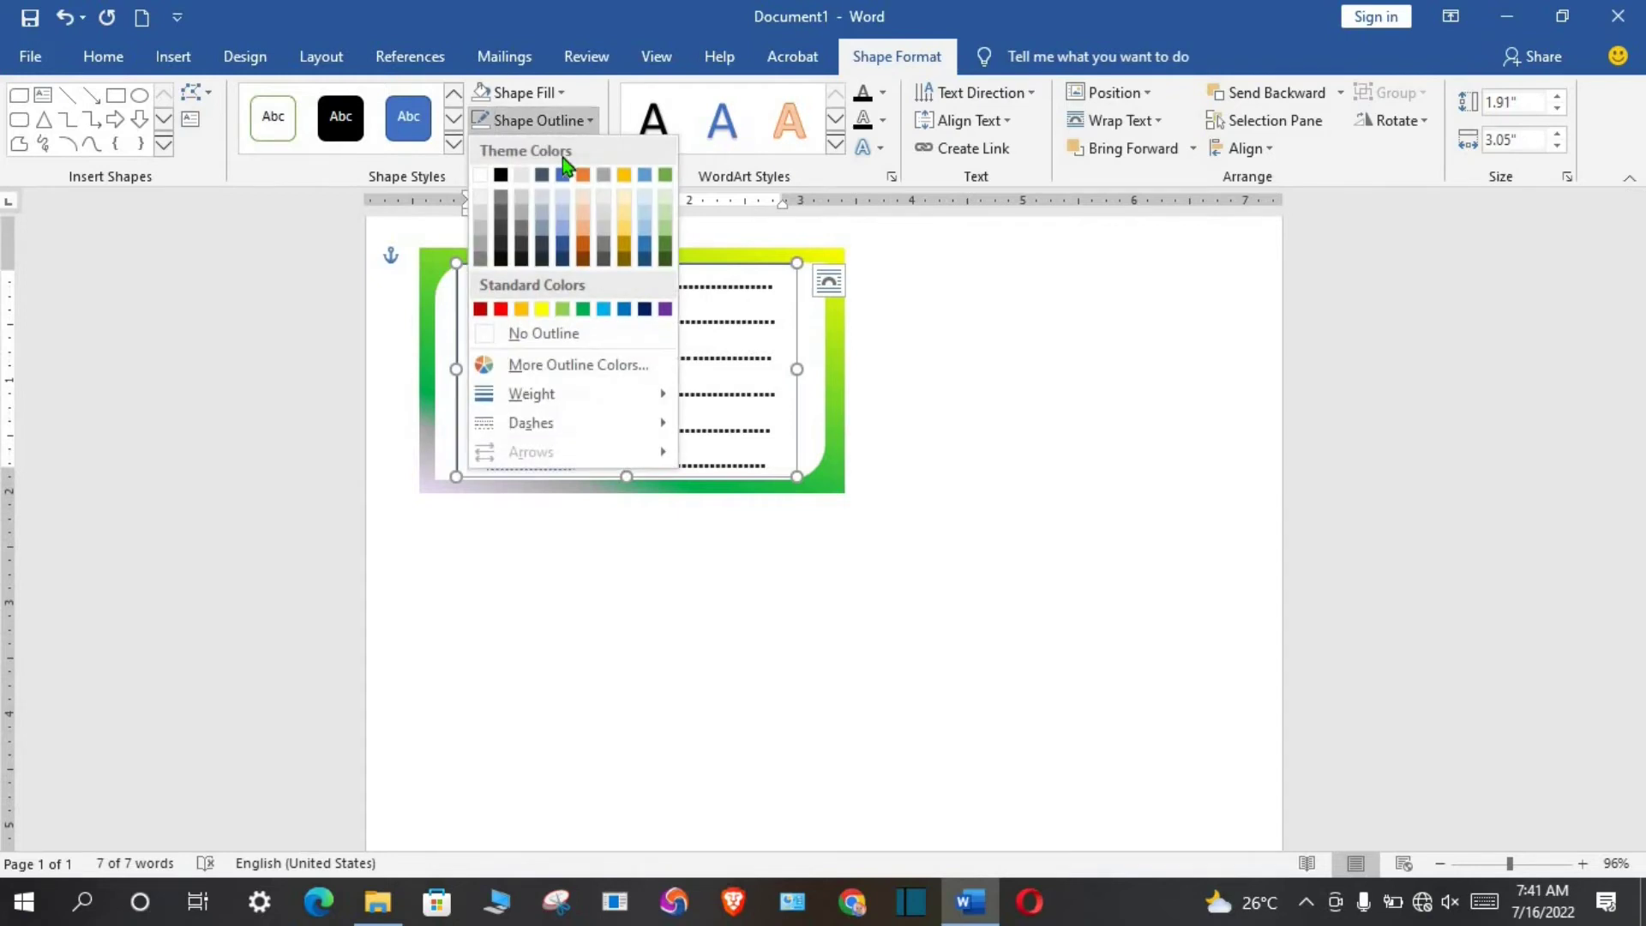
left_click(487, 334)
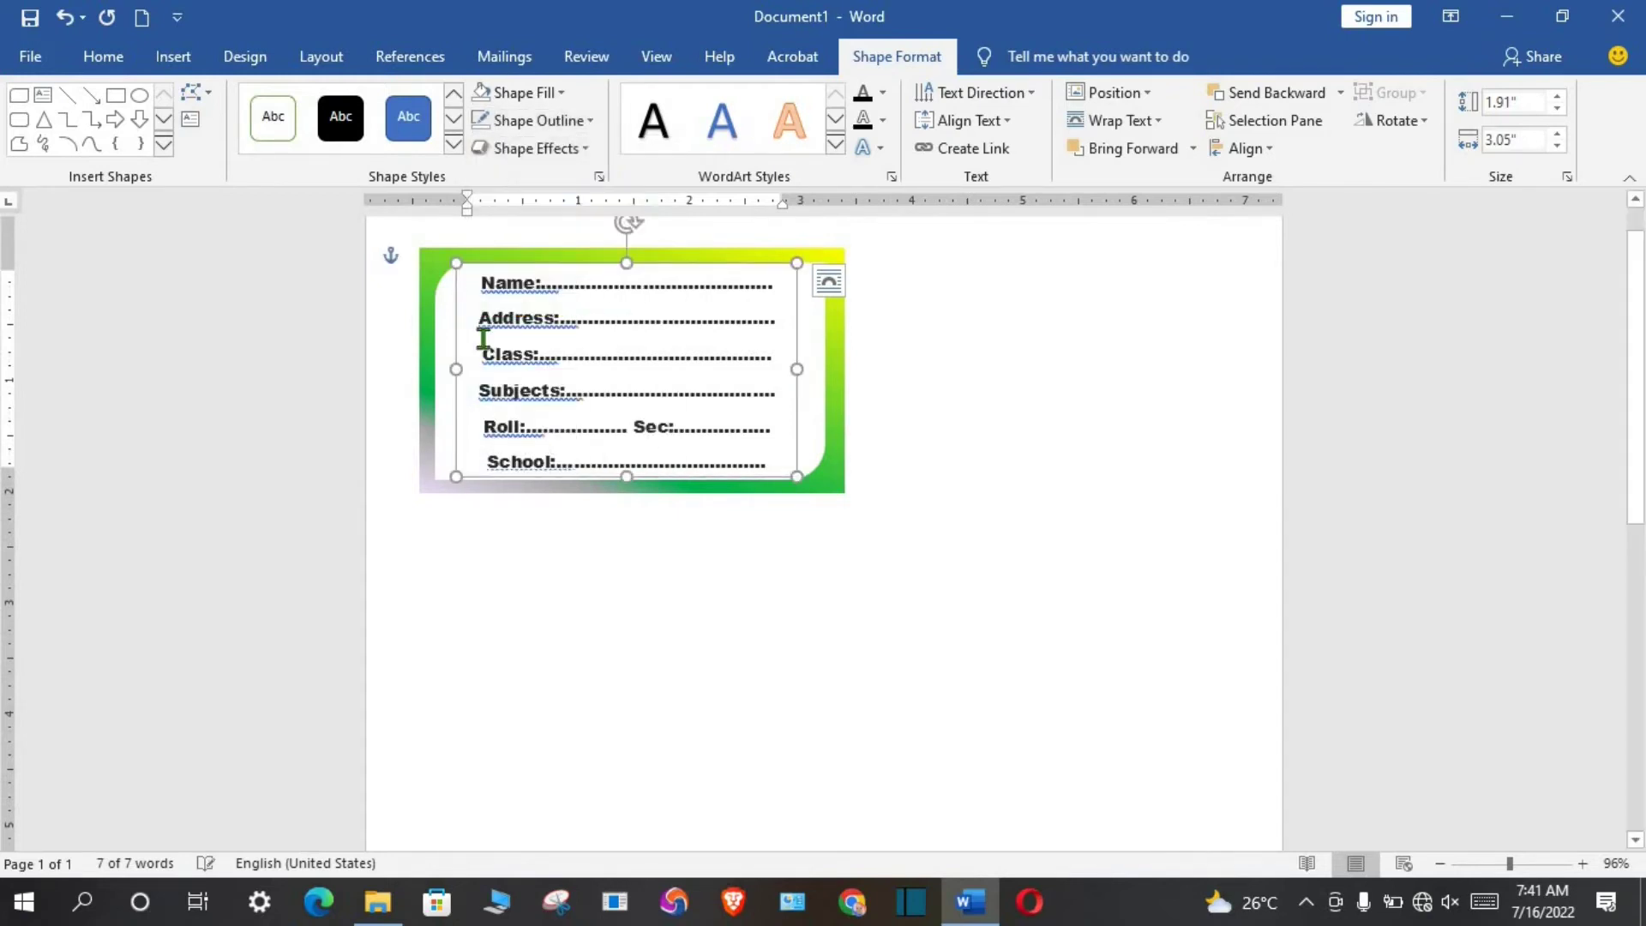
left_click_drag(457, 326, 447, 326)
left_click(103, 56)
left_click(173, 57)
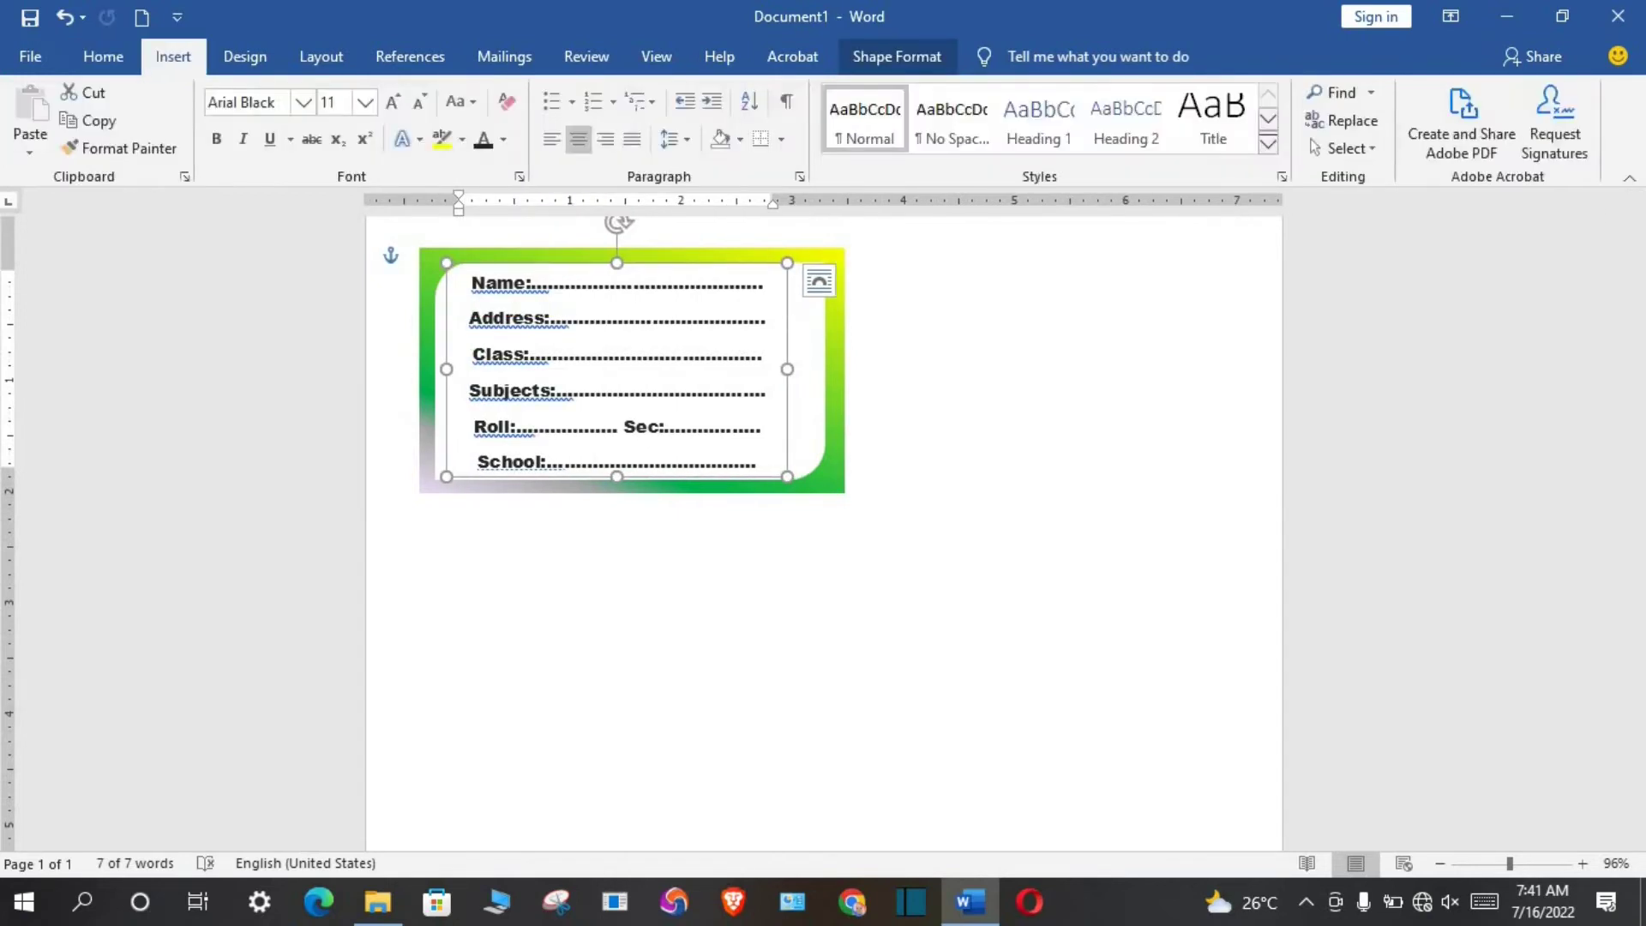
- Draw a white-filled rounded photo box on the sticker's right side
left_click(257, 148)
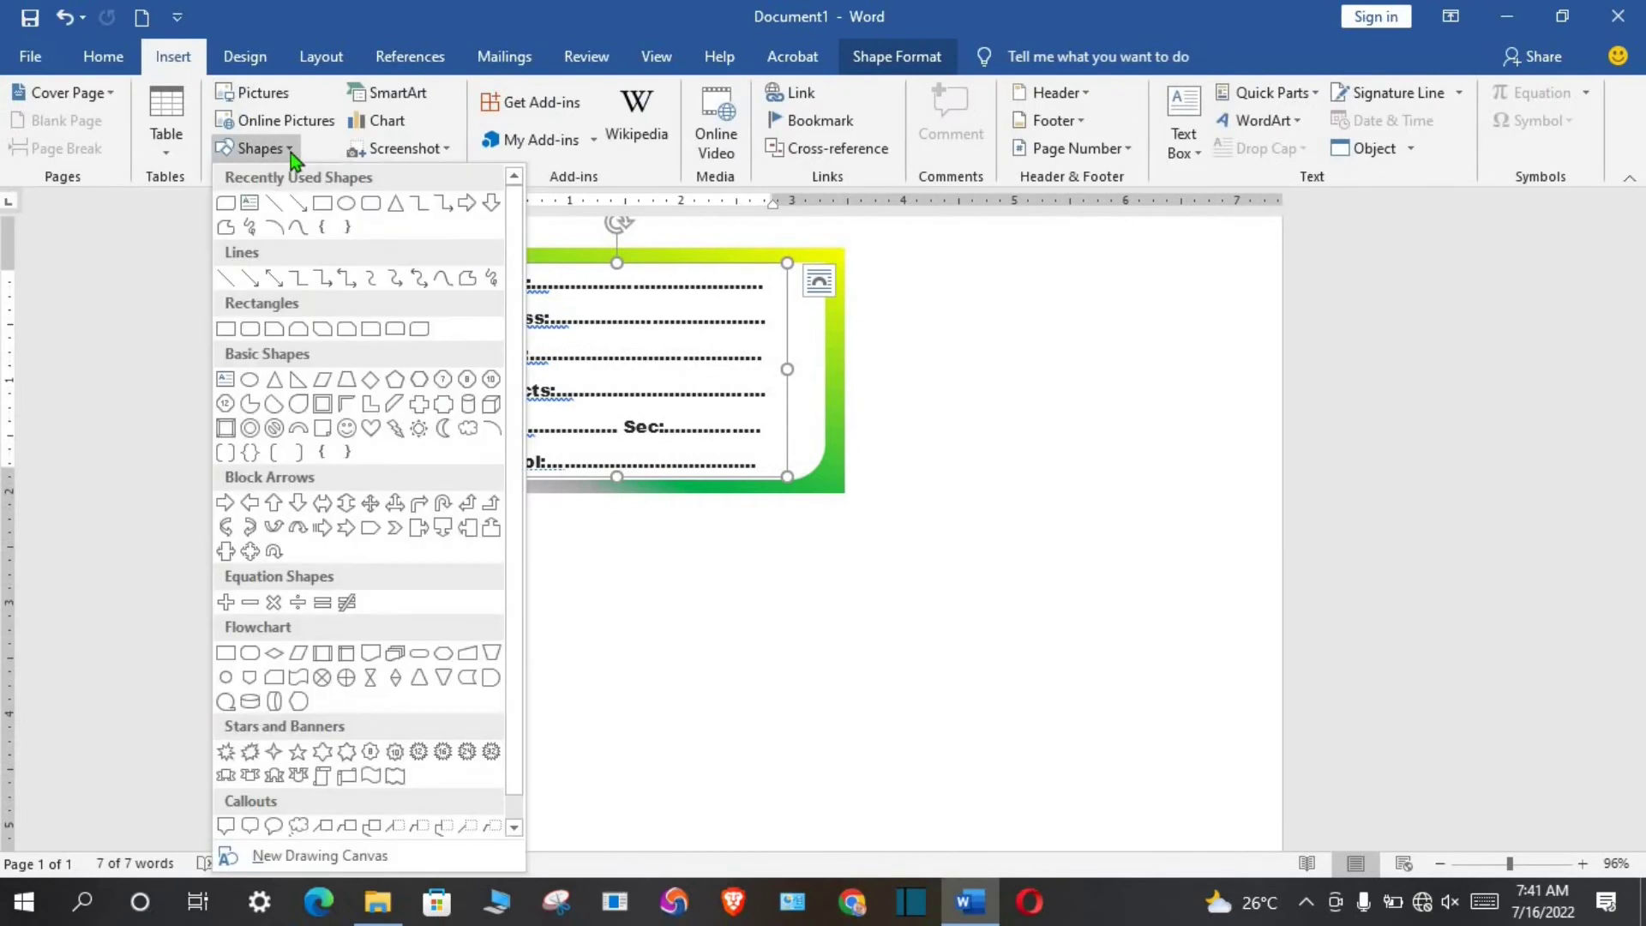
left_click(371, 206)
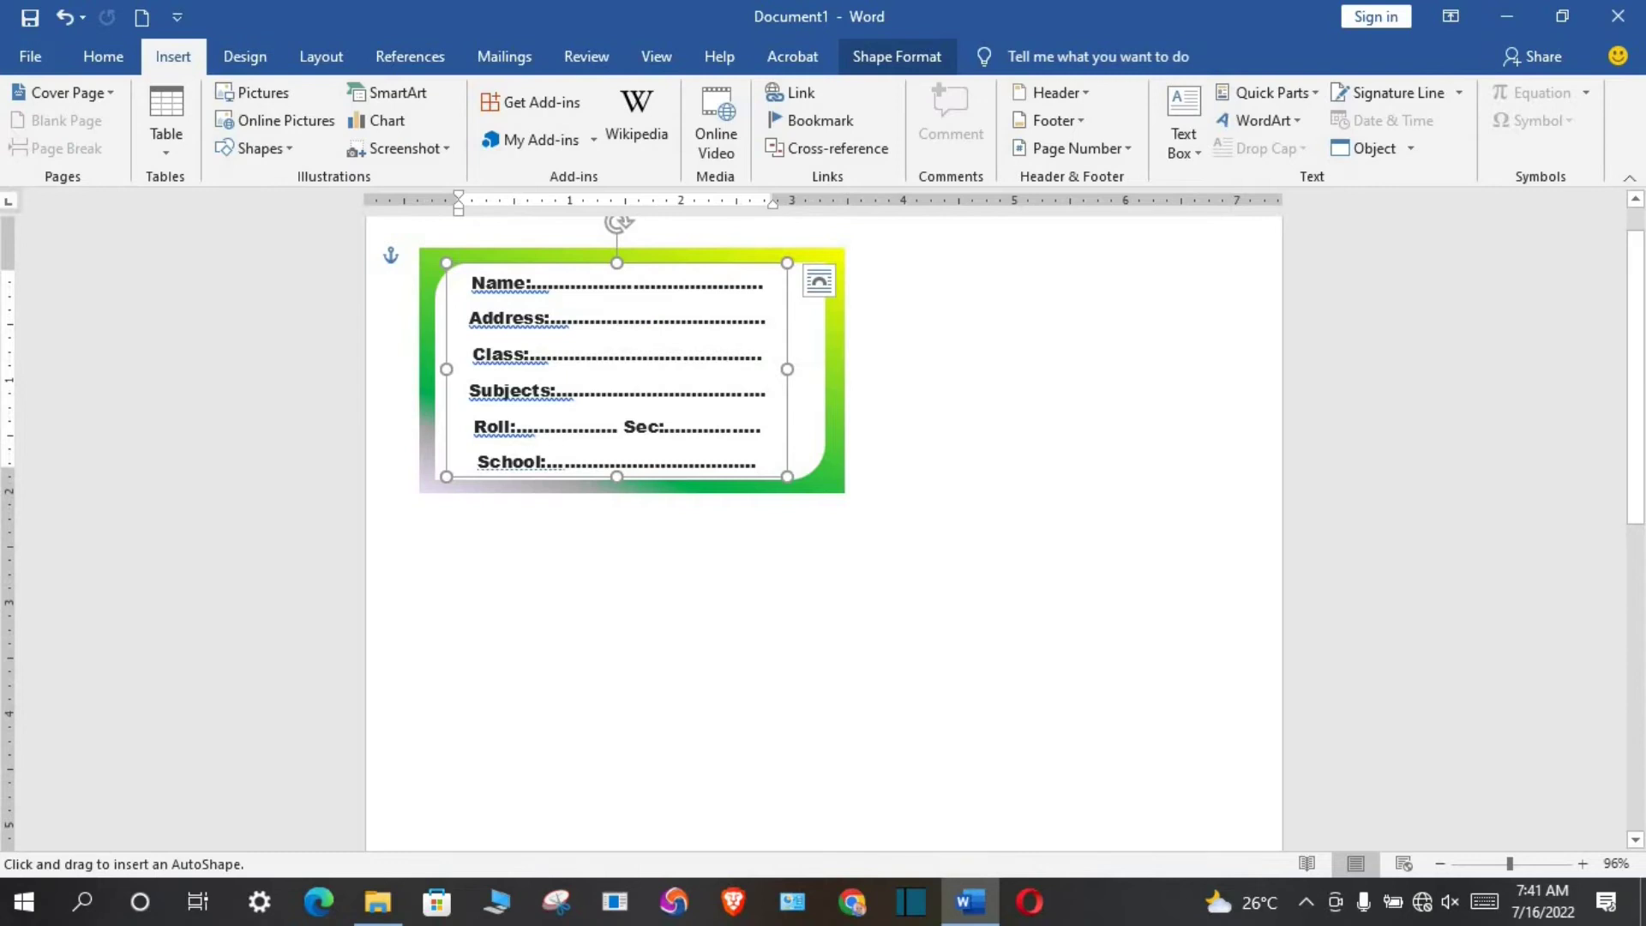
mouse_move(722, 263)
left_mouse_down()
mouse_move(767, 481)
mouse_move(833, 478)
left_mouse_up()
left_click_drag(722, 263, 696, 262)
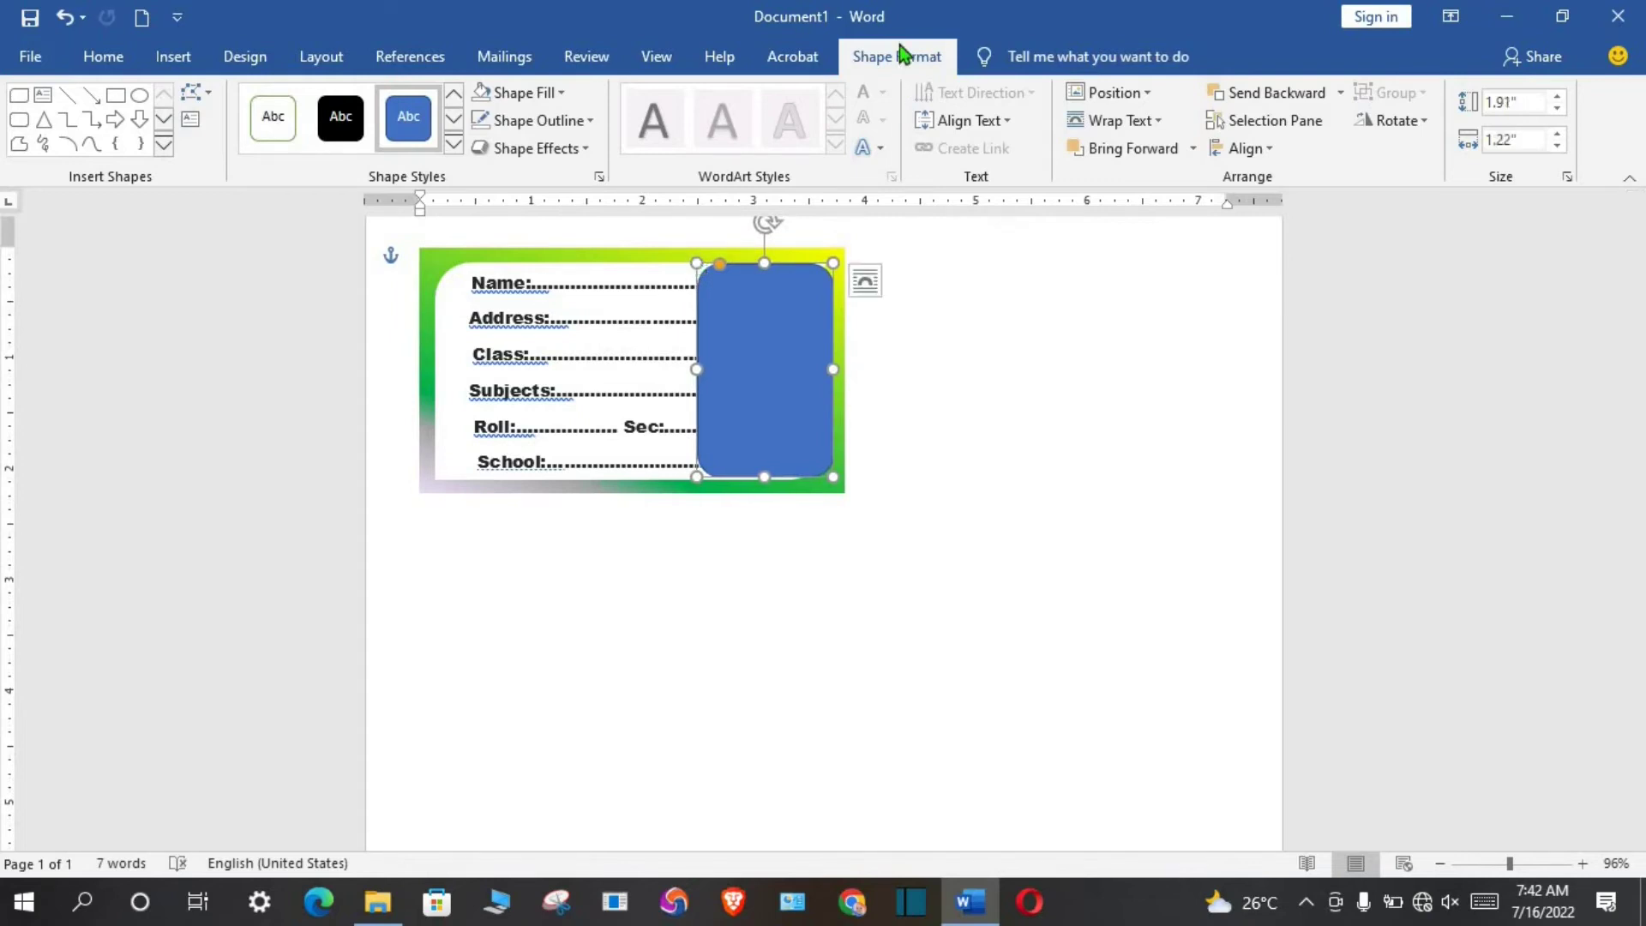
left_click(559, 94)
left_click(488, 148)
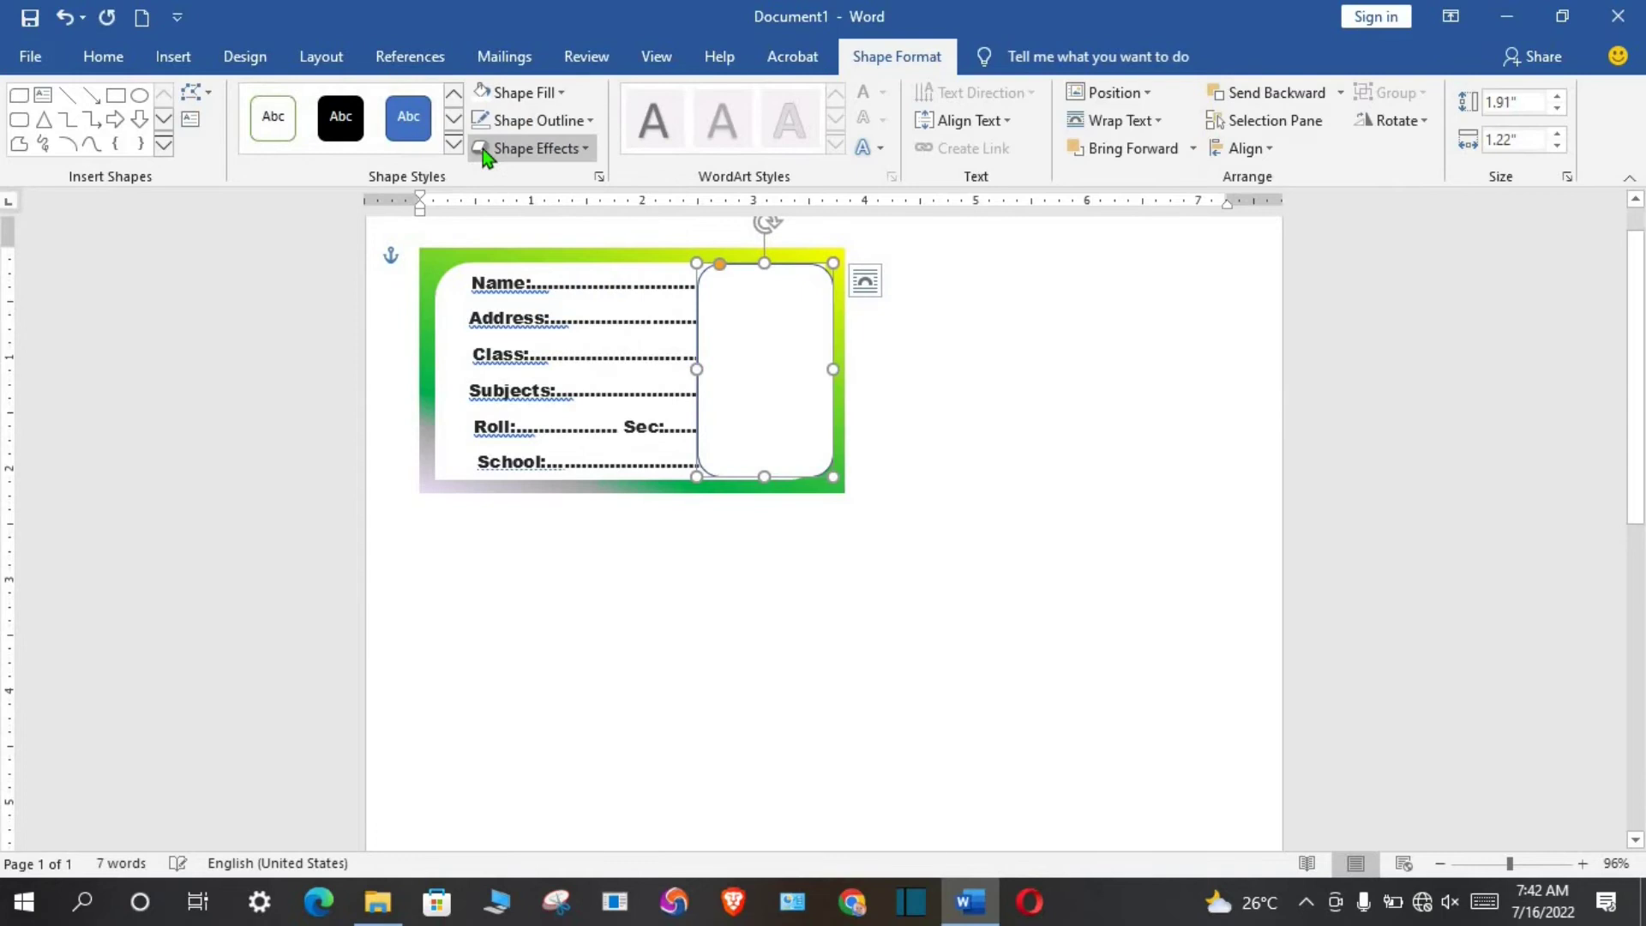
- Give the photo box a 3 pt outline weight
left_click(589, 122)
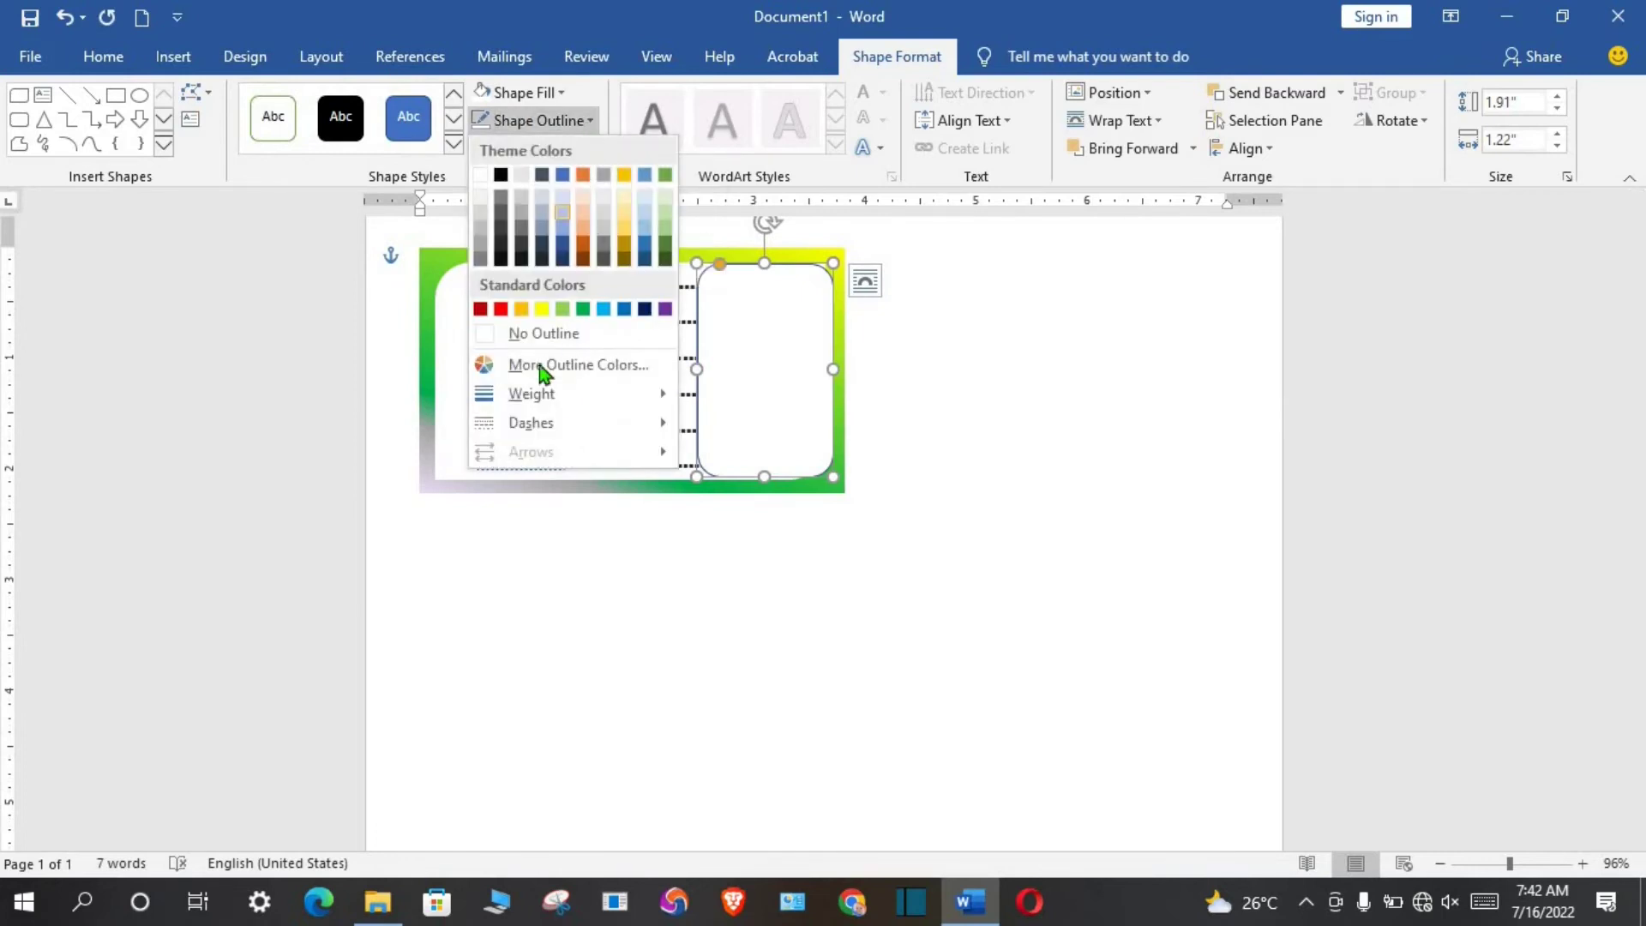
mouse_move(527, 396)
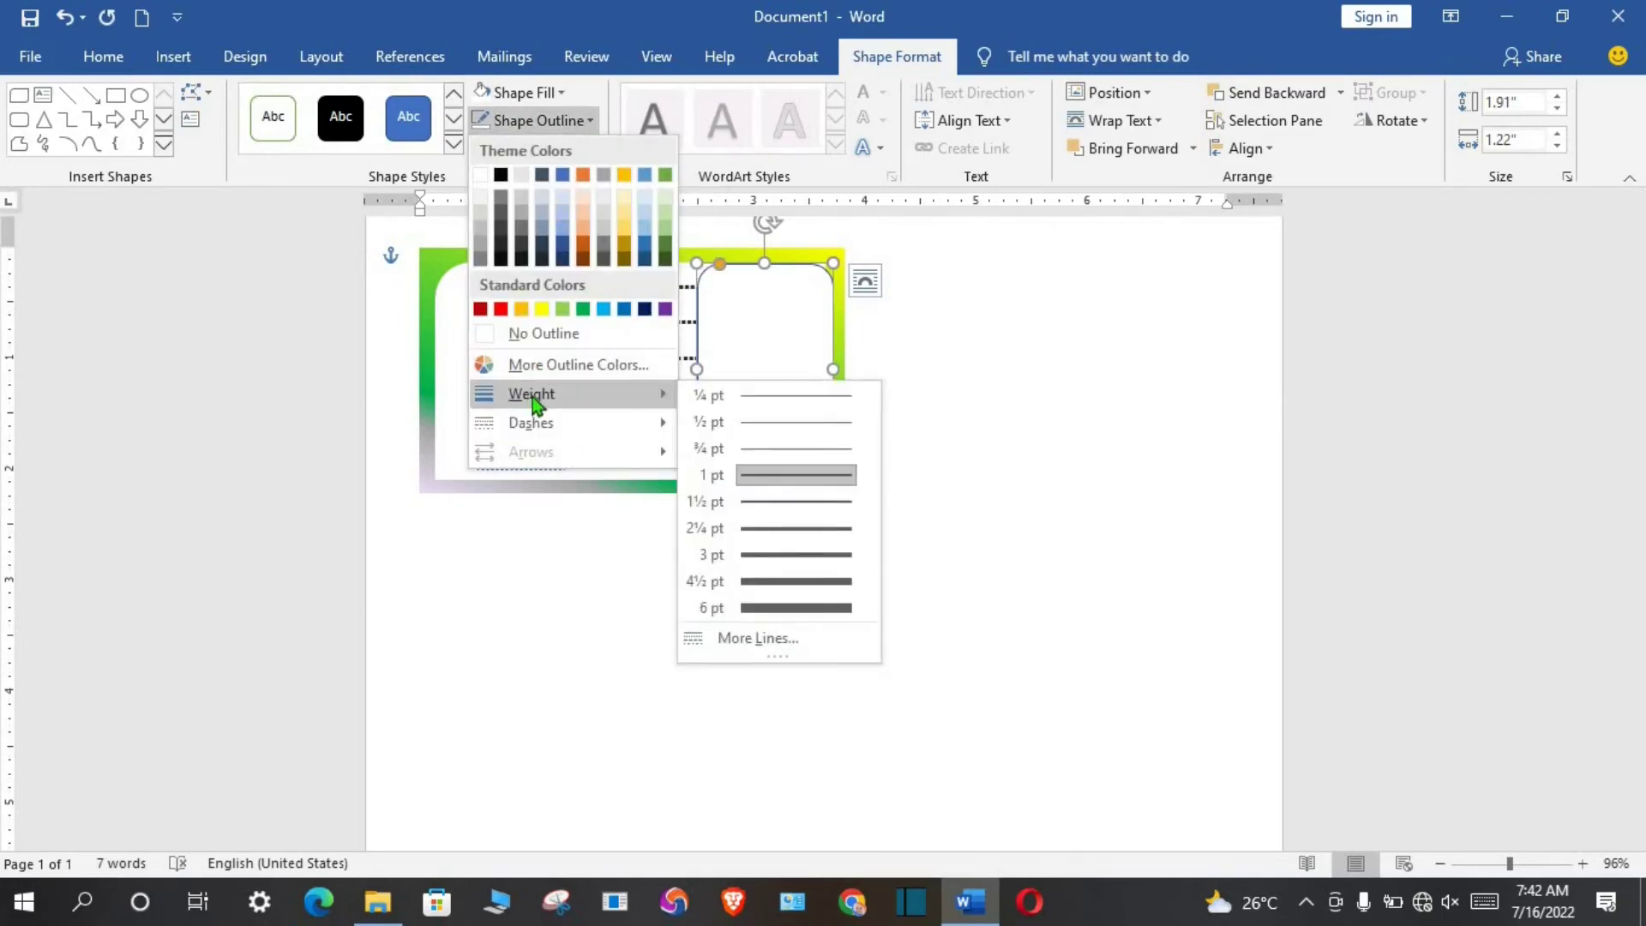
left_click(777, 556)
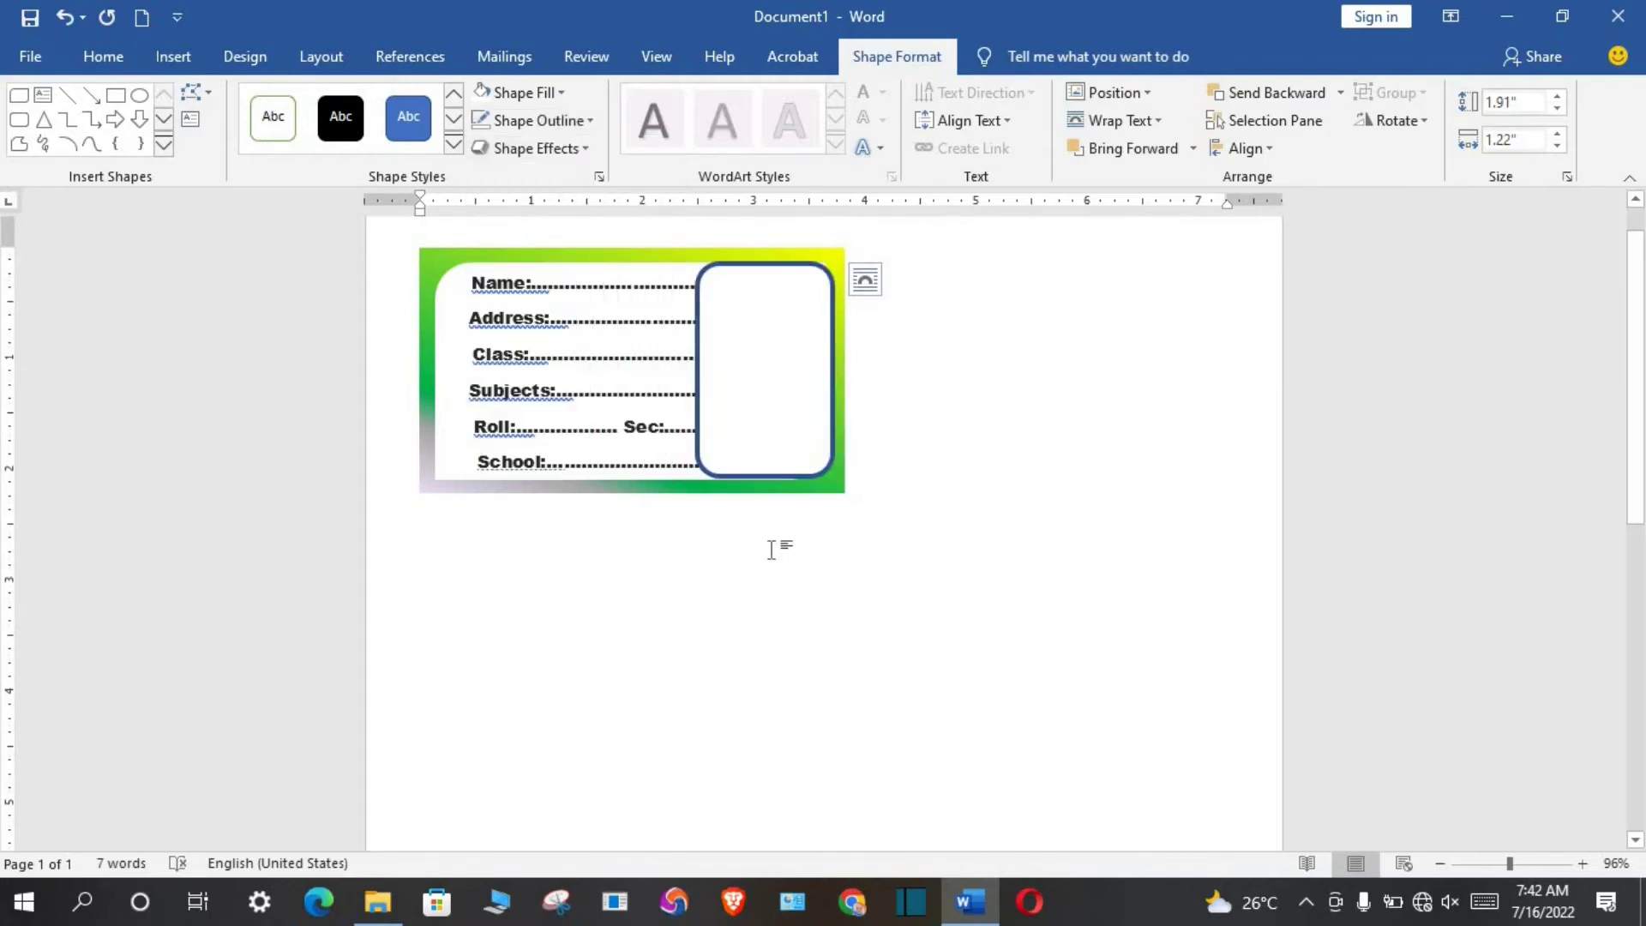
key("Escape")
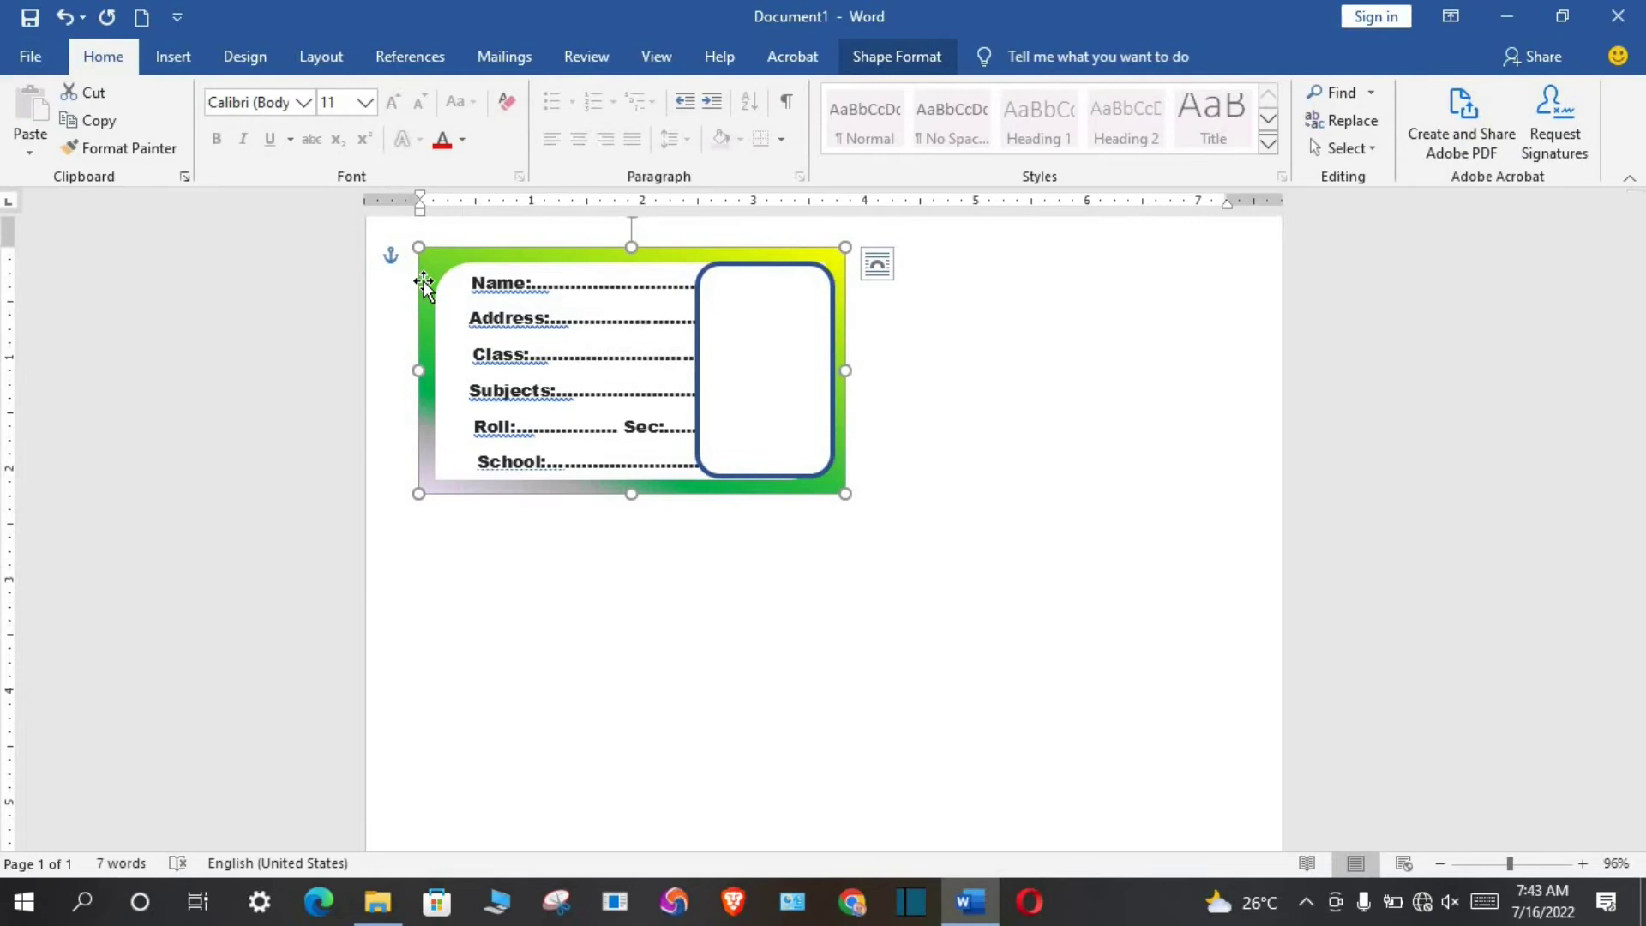
- Select the form text box, rounded panel, green card and photo box, then group them
left_click(447, 324)
left_click_drag(447, 324, 447, 330)
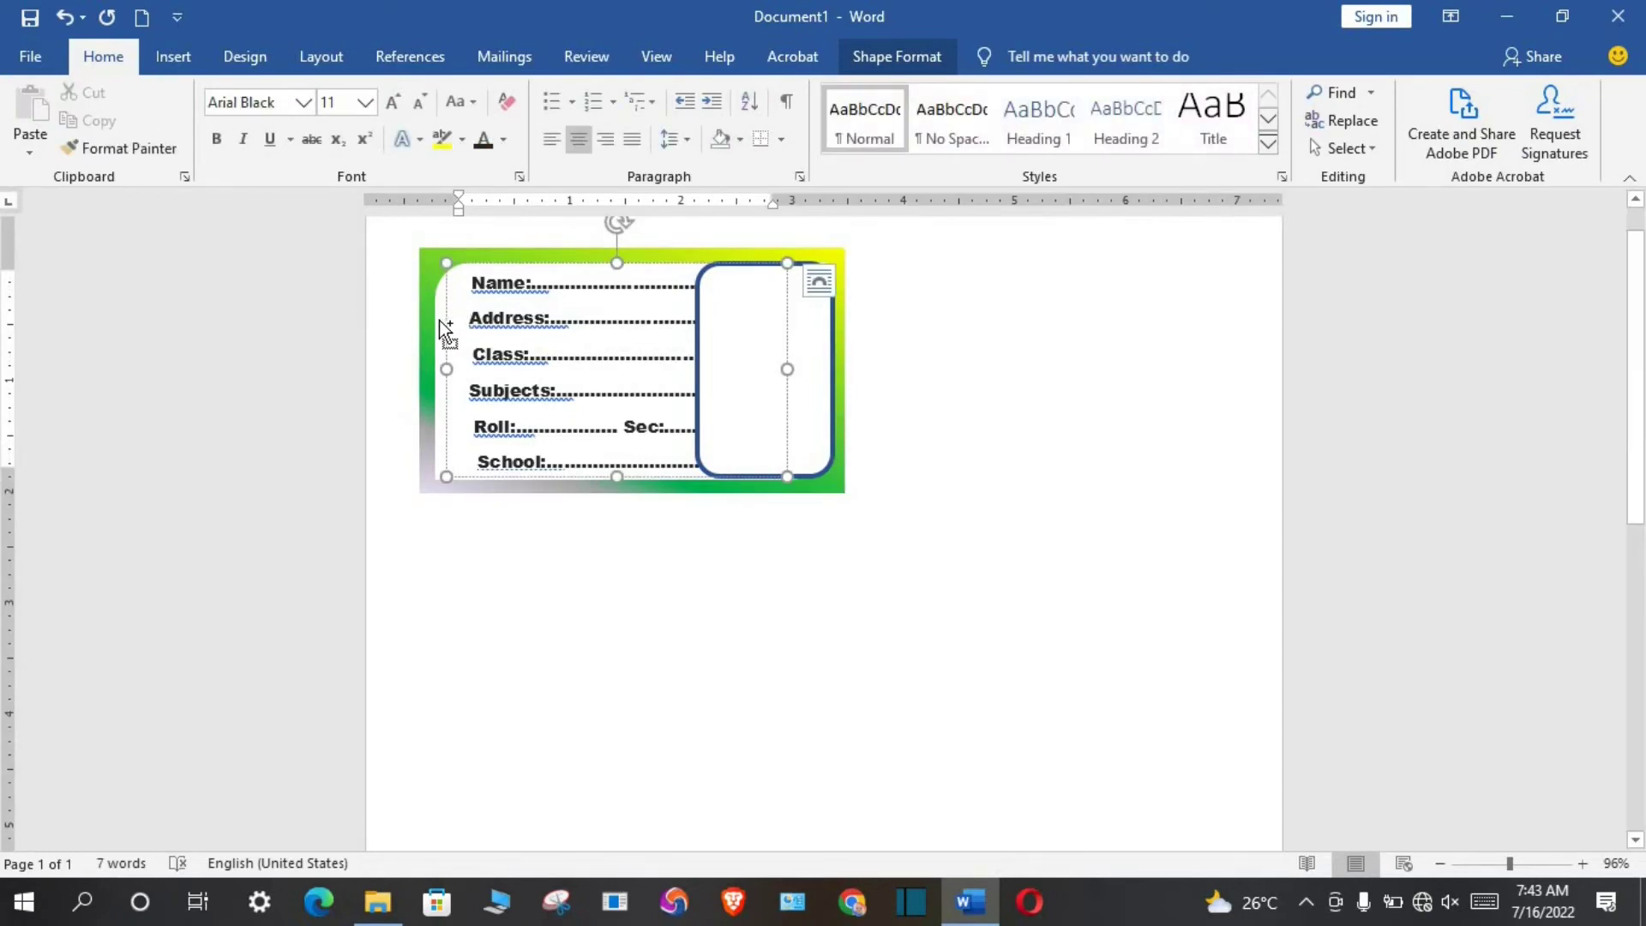
left_click(439, 330, "ctrl")
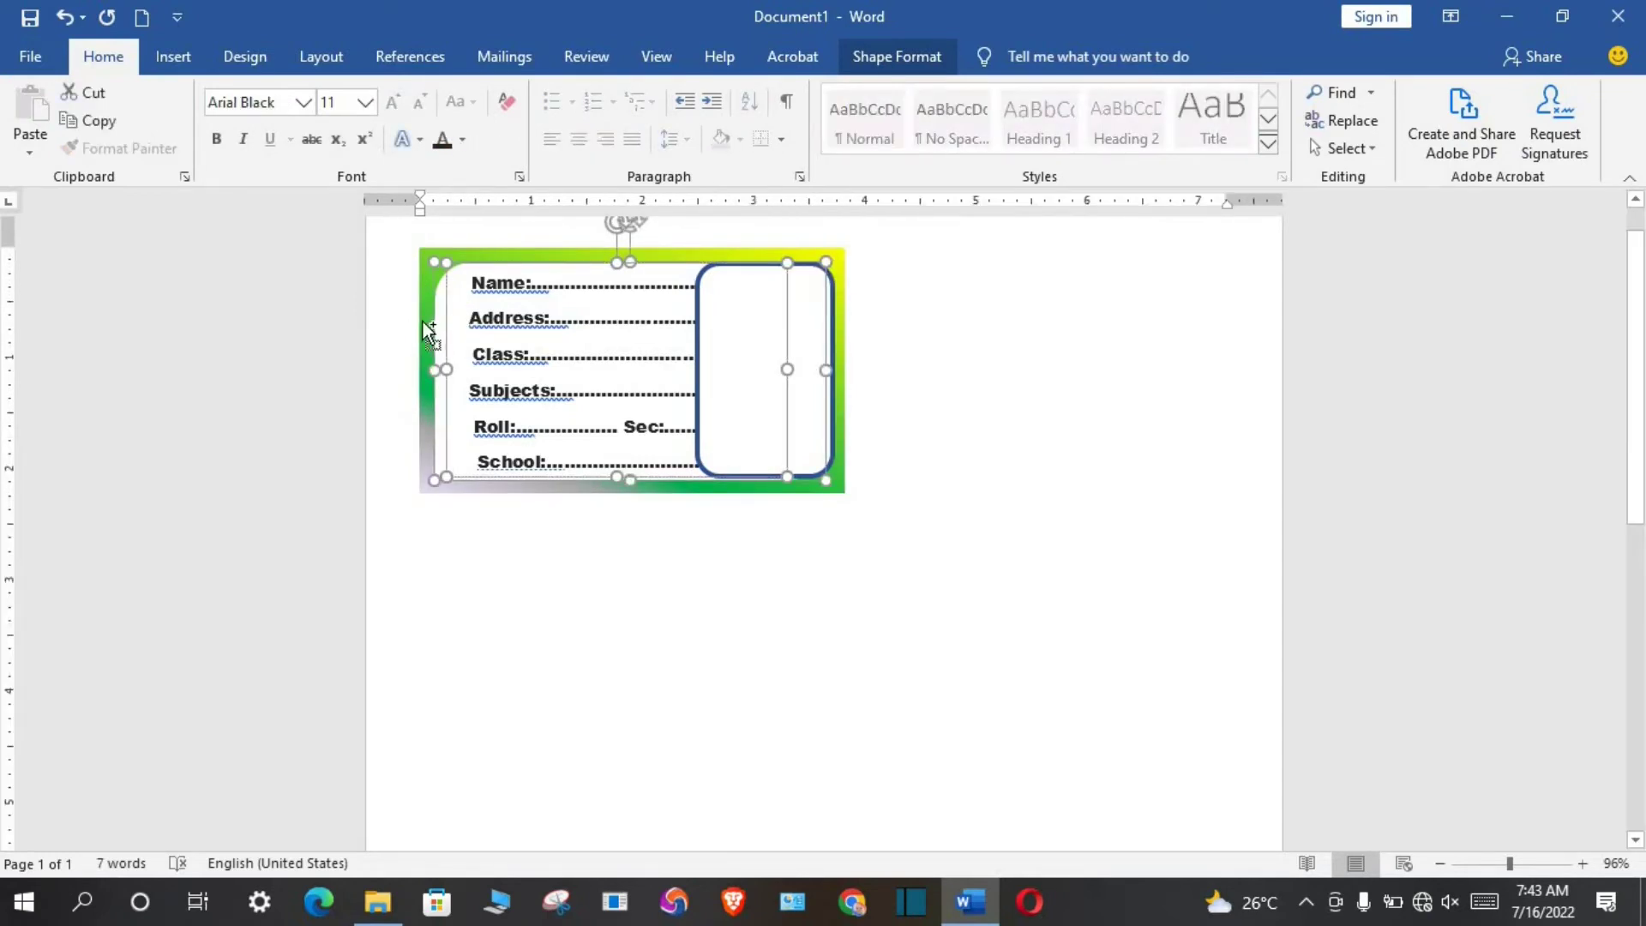
left_click(423, 322, "ctrl")
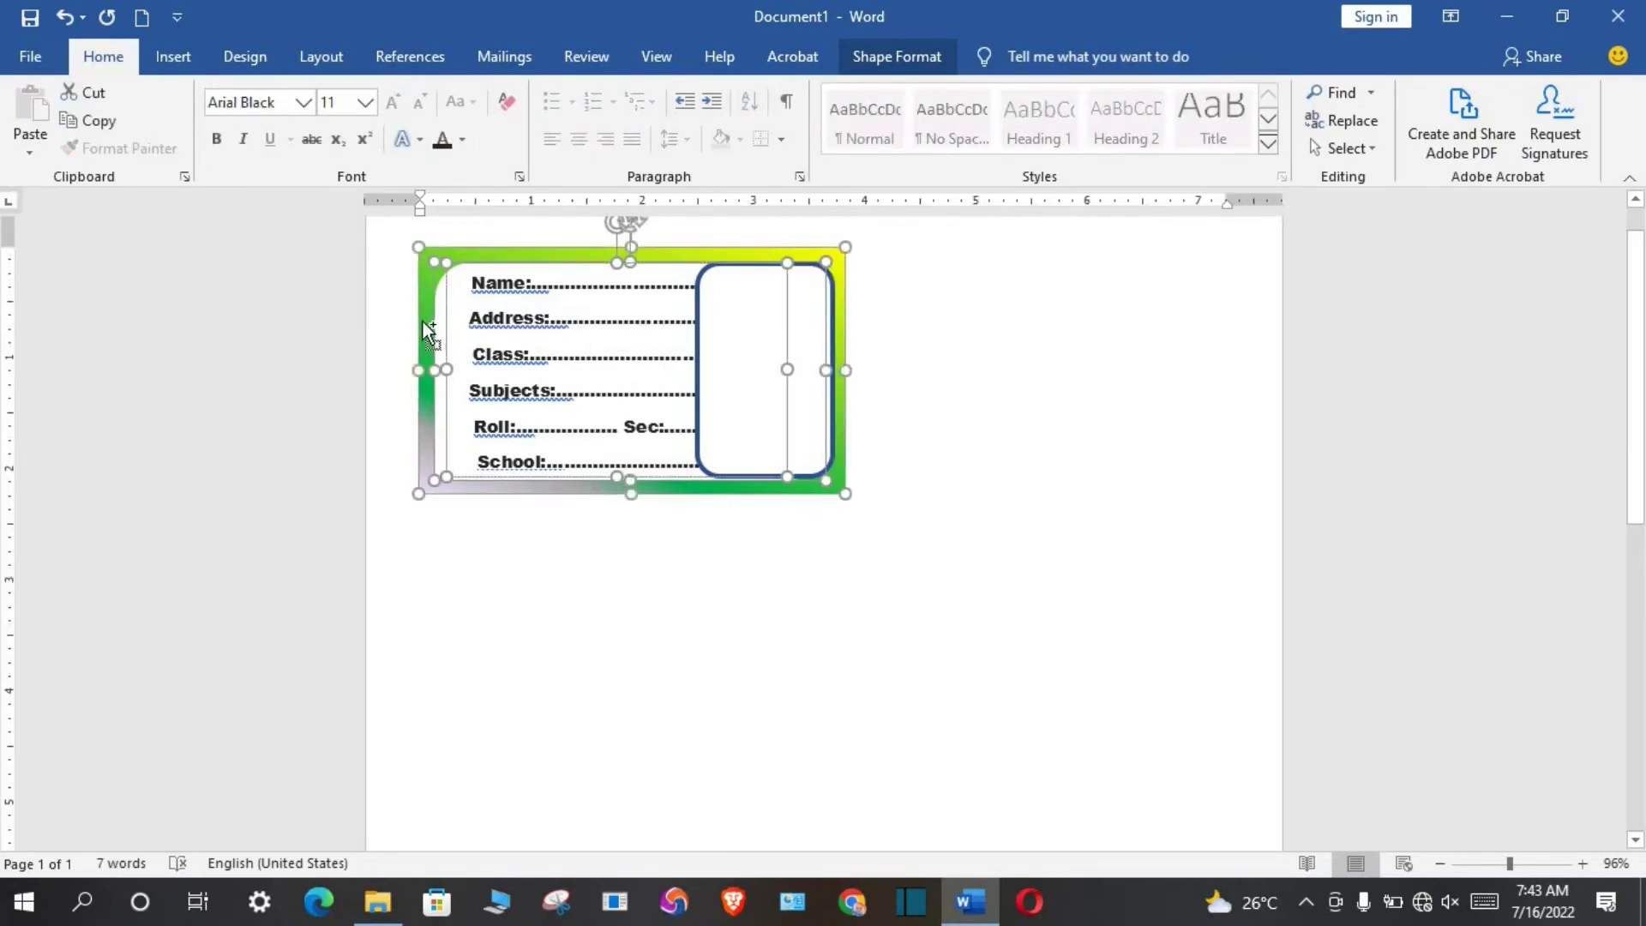
left_click(767, 399, "ctrl")
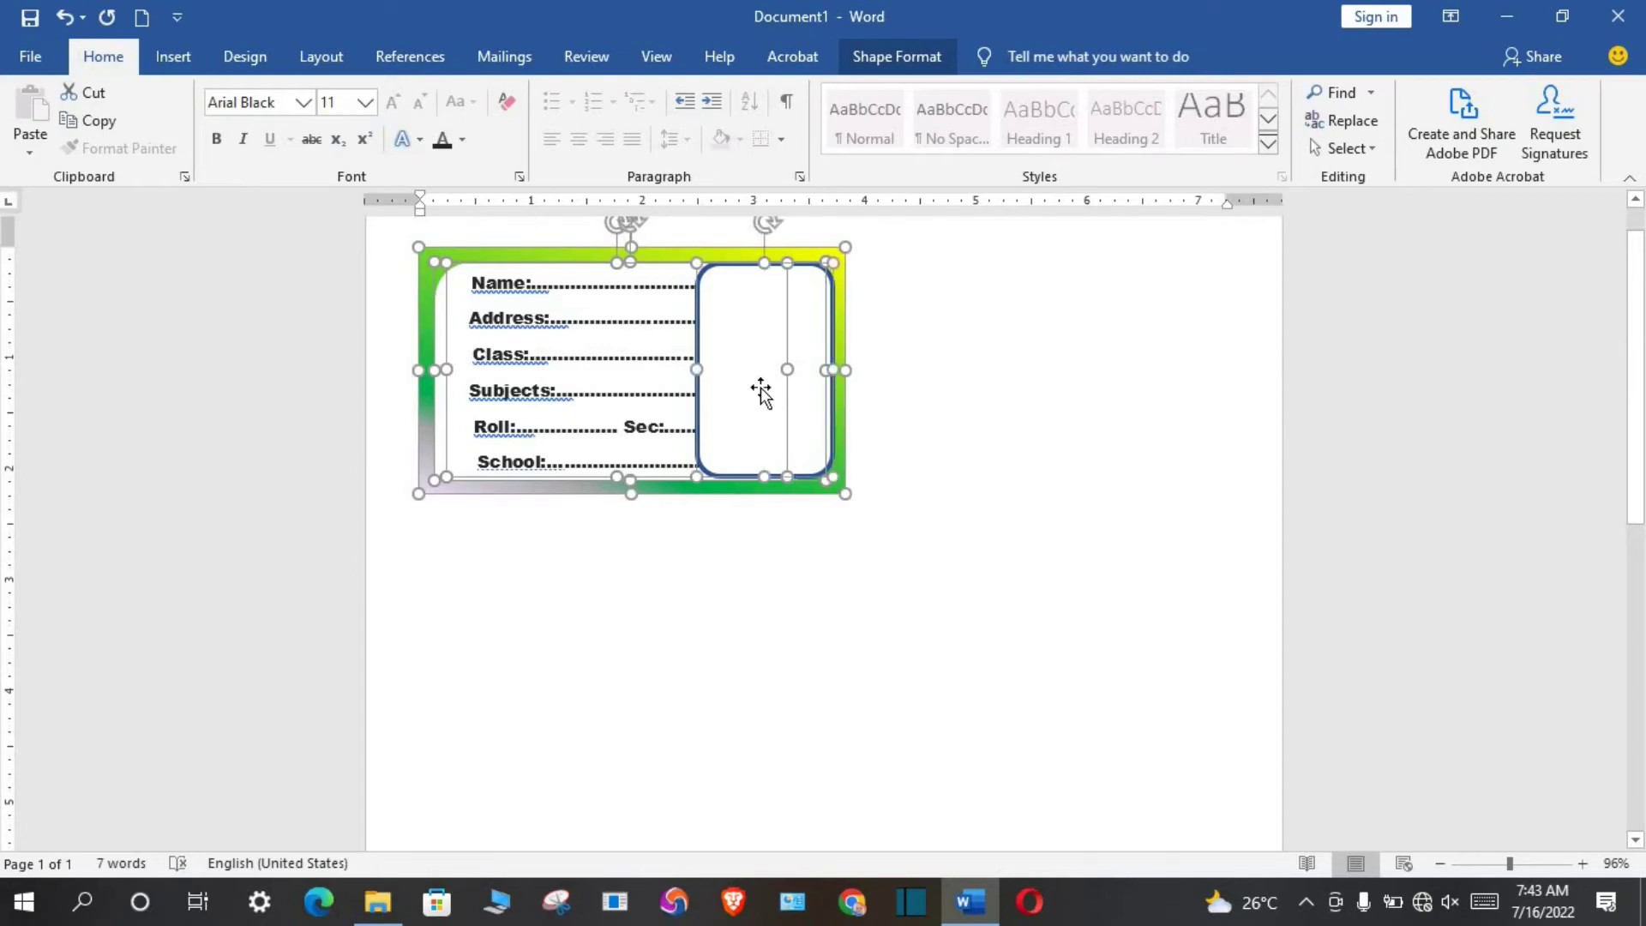
left_click(910, 59)
left_click(1405, 92)
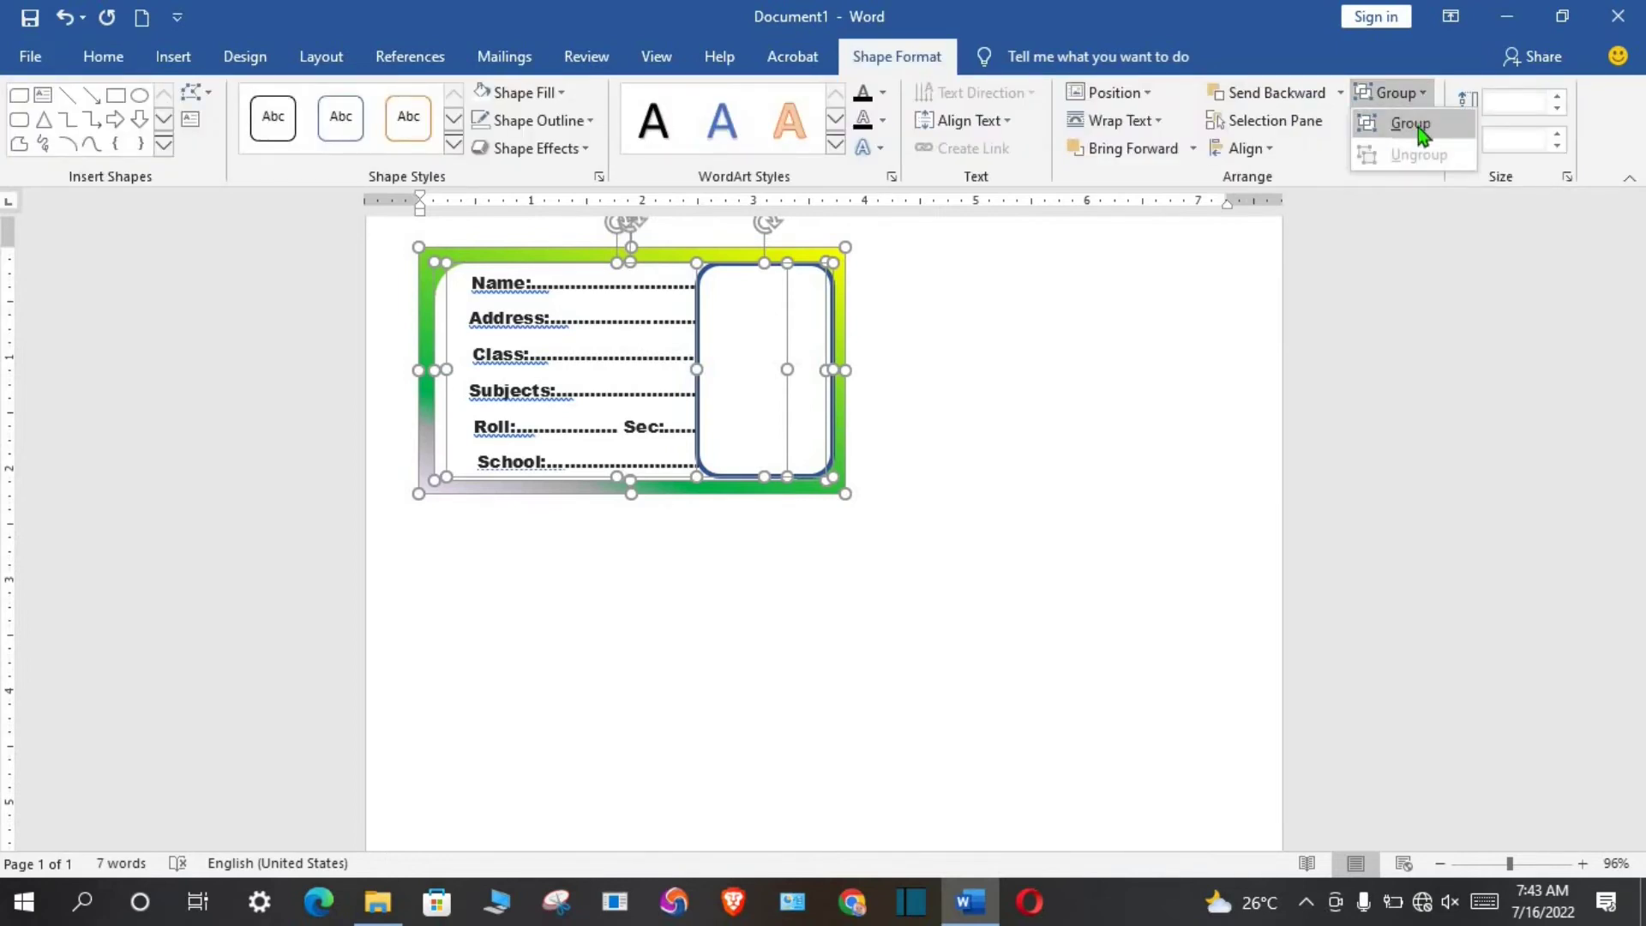
left_click(1417, 125)
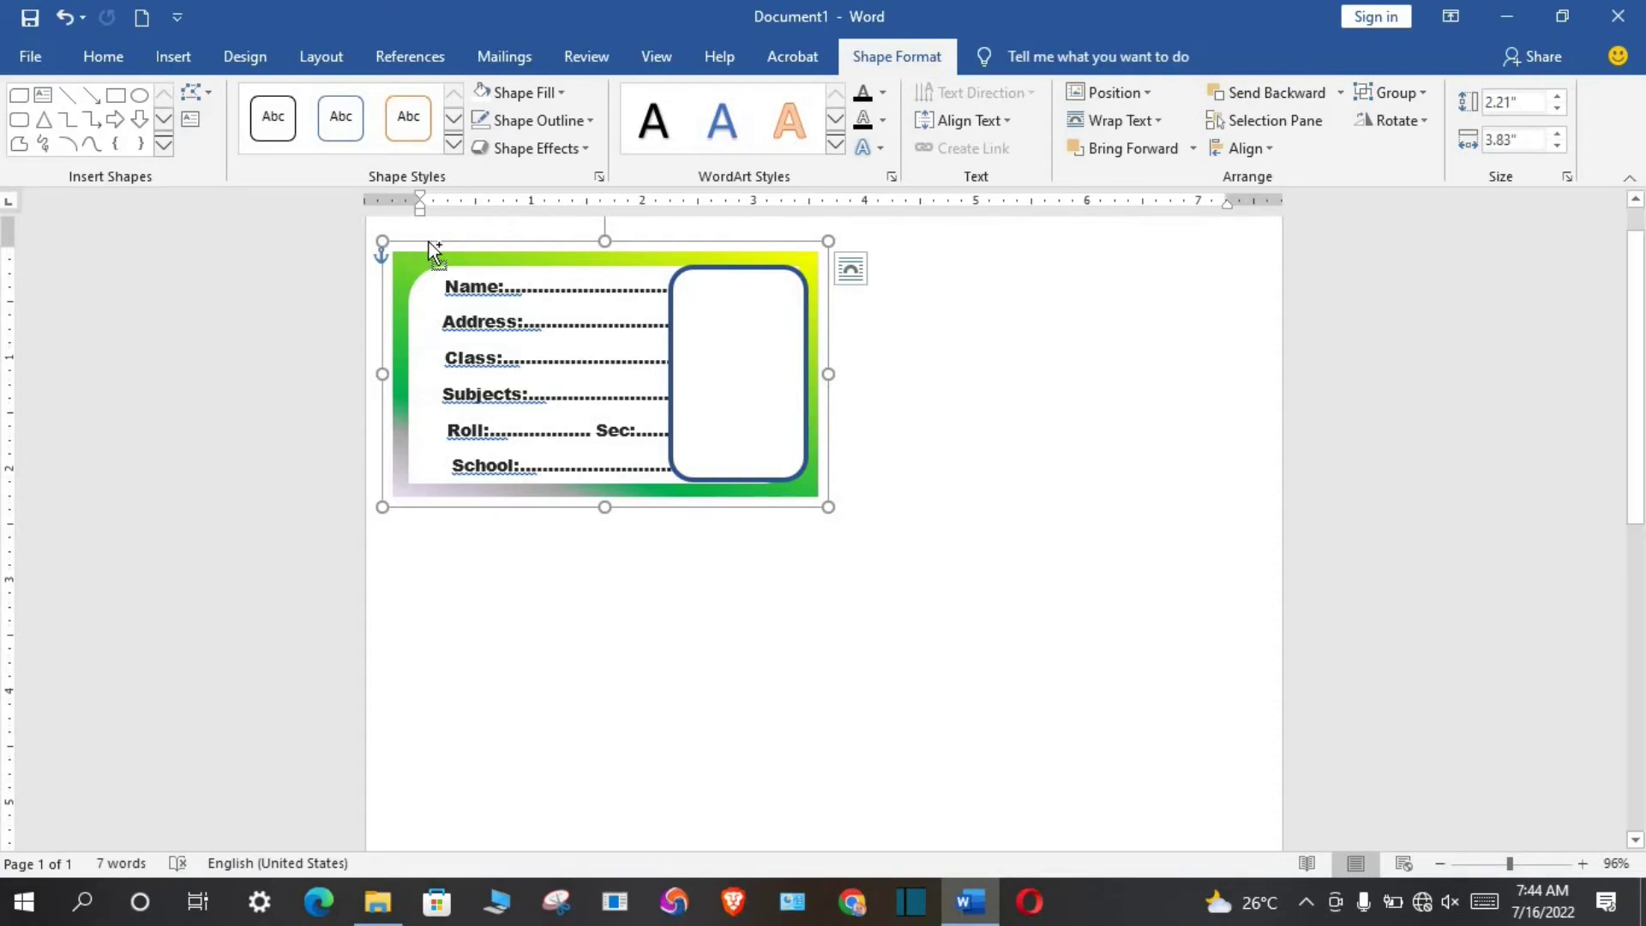
- Duplicate the grouped sticker into ten copies in two columns of five, then check the zoom
left_click_drag(409, 255, 861, 356)
left_click_drag(862, 487, 448, 579)
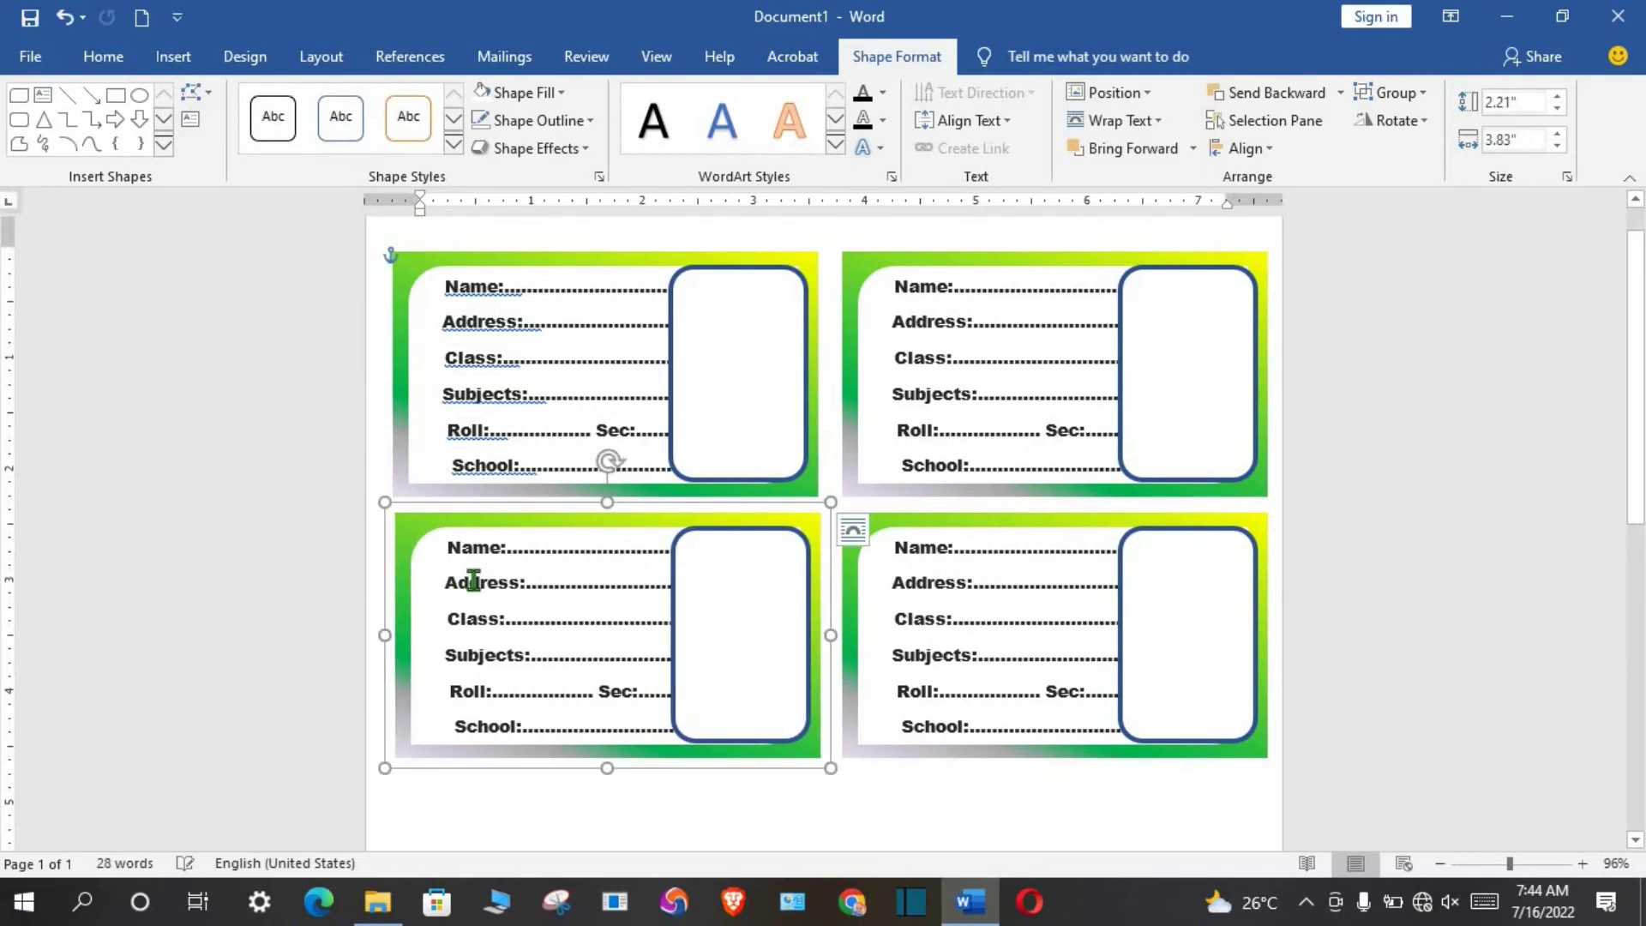
left_click_drag(473, 581, 469, 818)
scroll(469, 818, "down", 5)
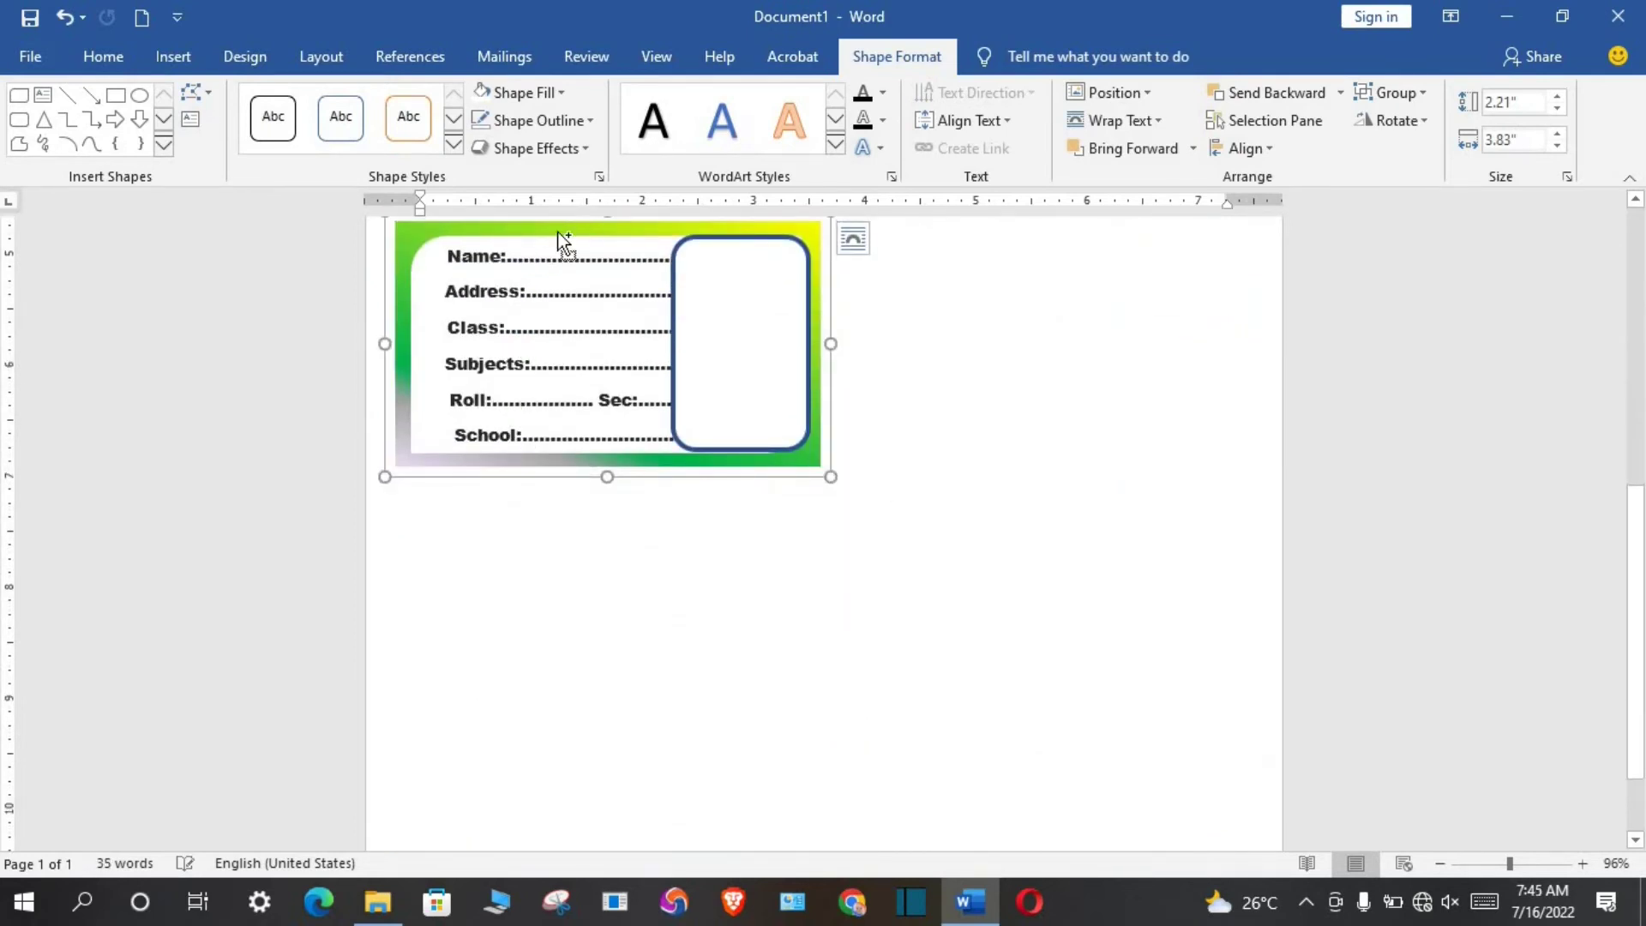
left_click_drag(564, 242, 994, 595)
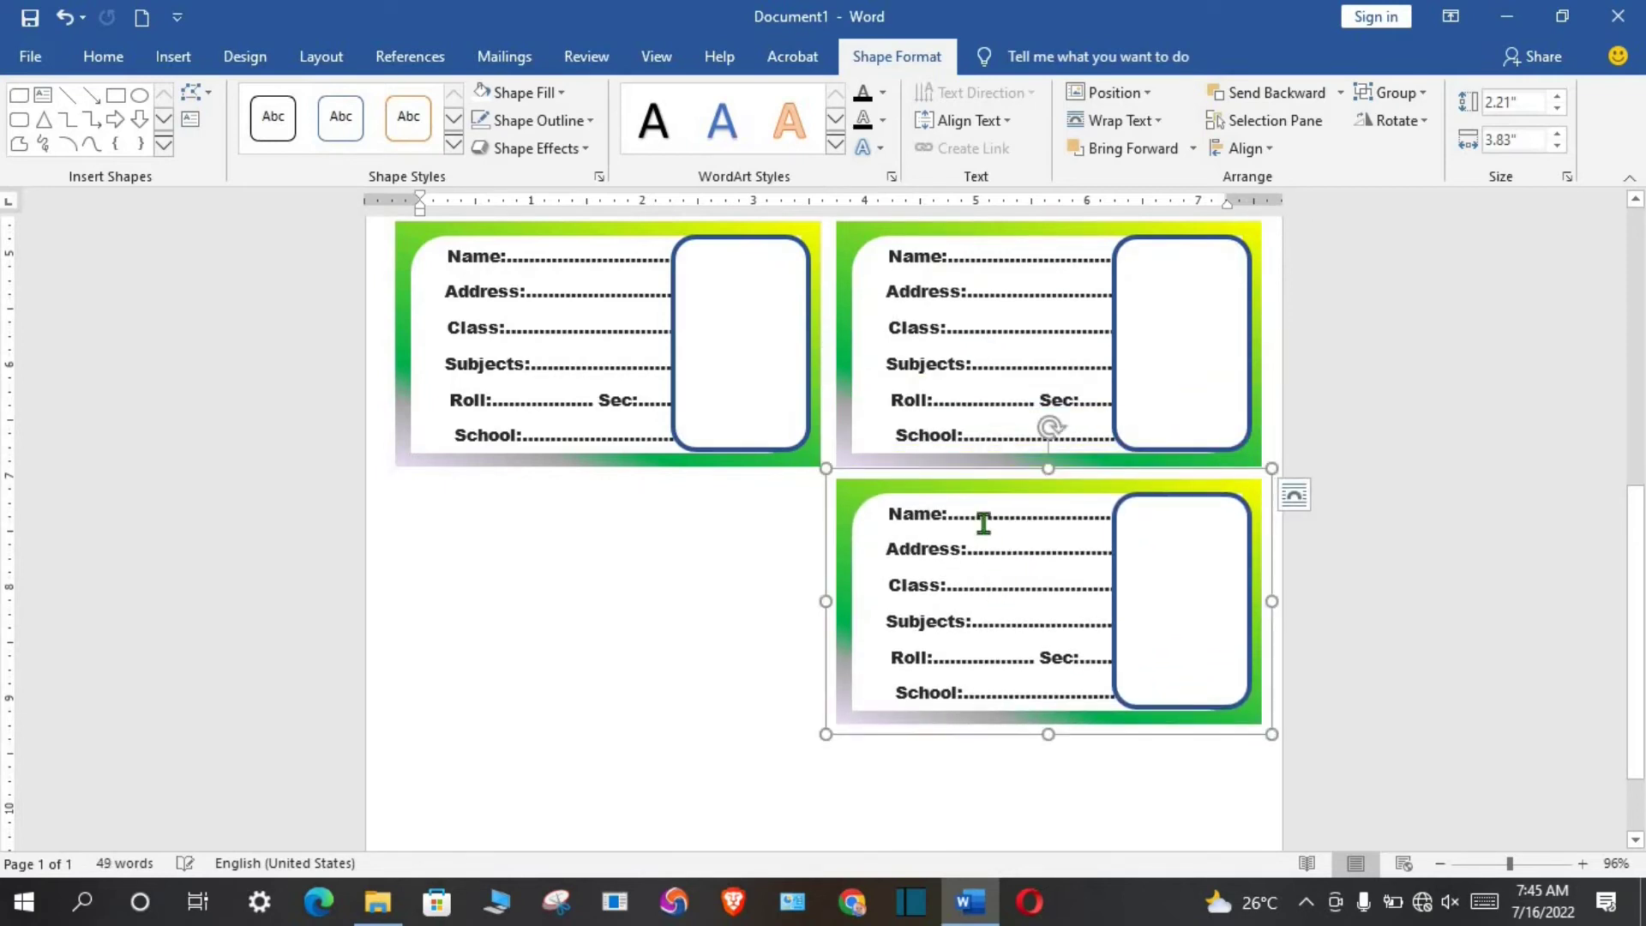
left_click_drag(981, 521, 554, 790)
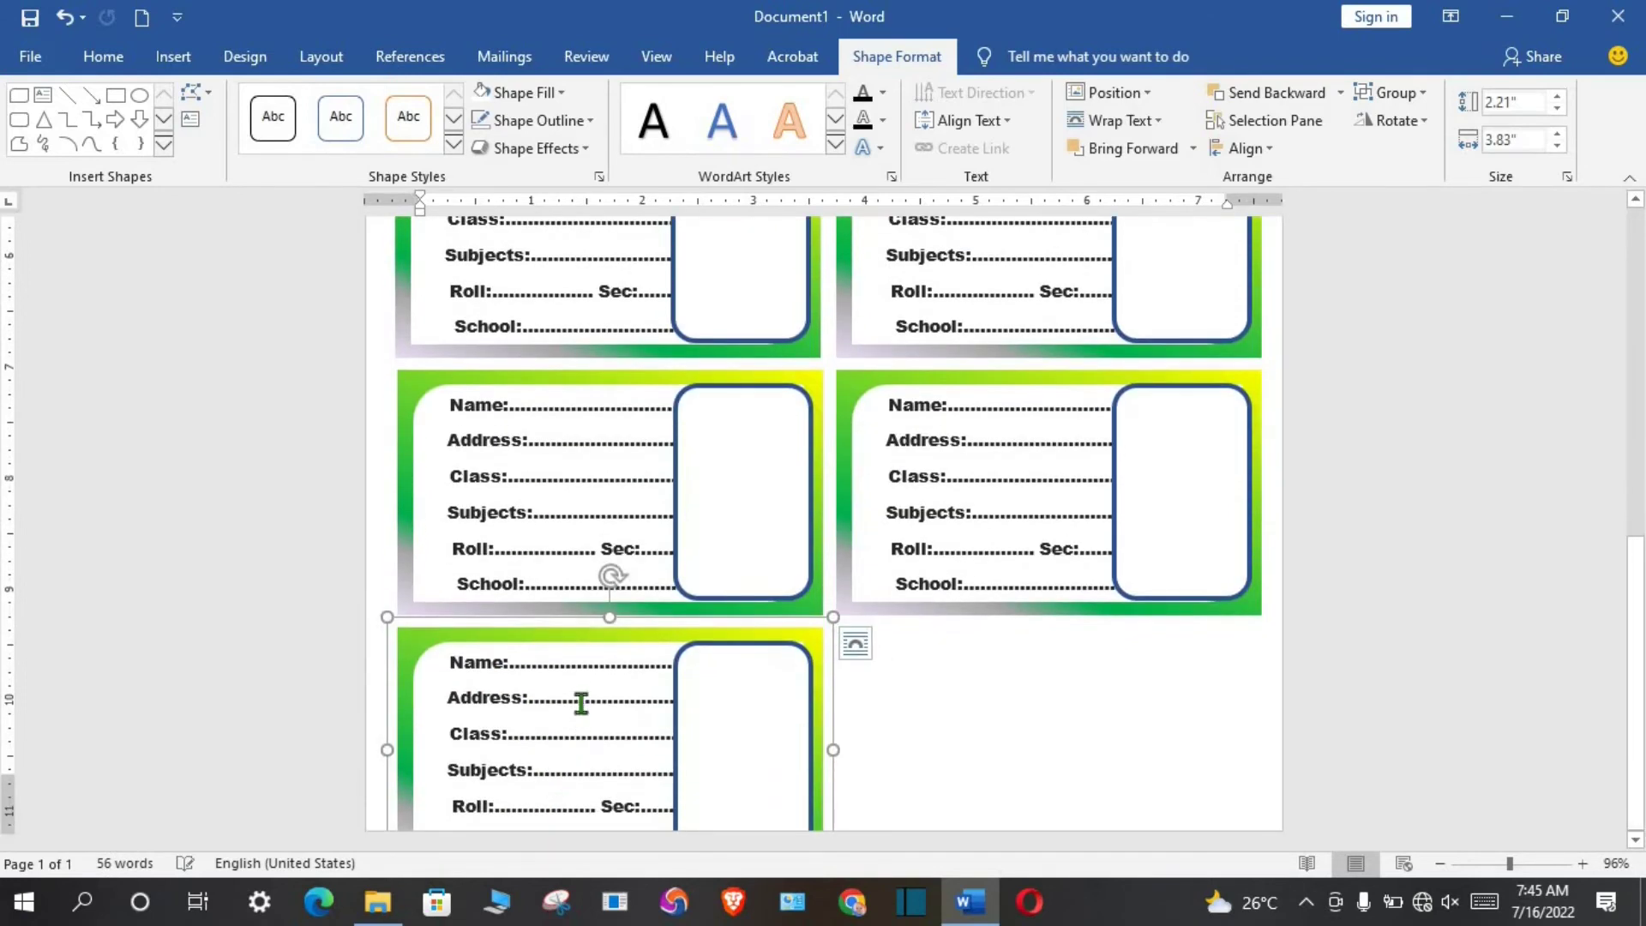
left_click_drag(581, 690, 1012, 675)
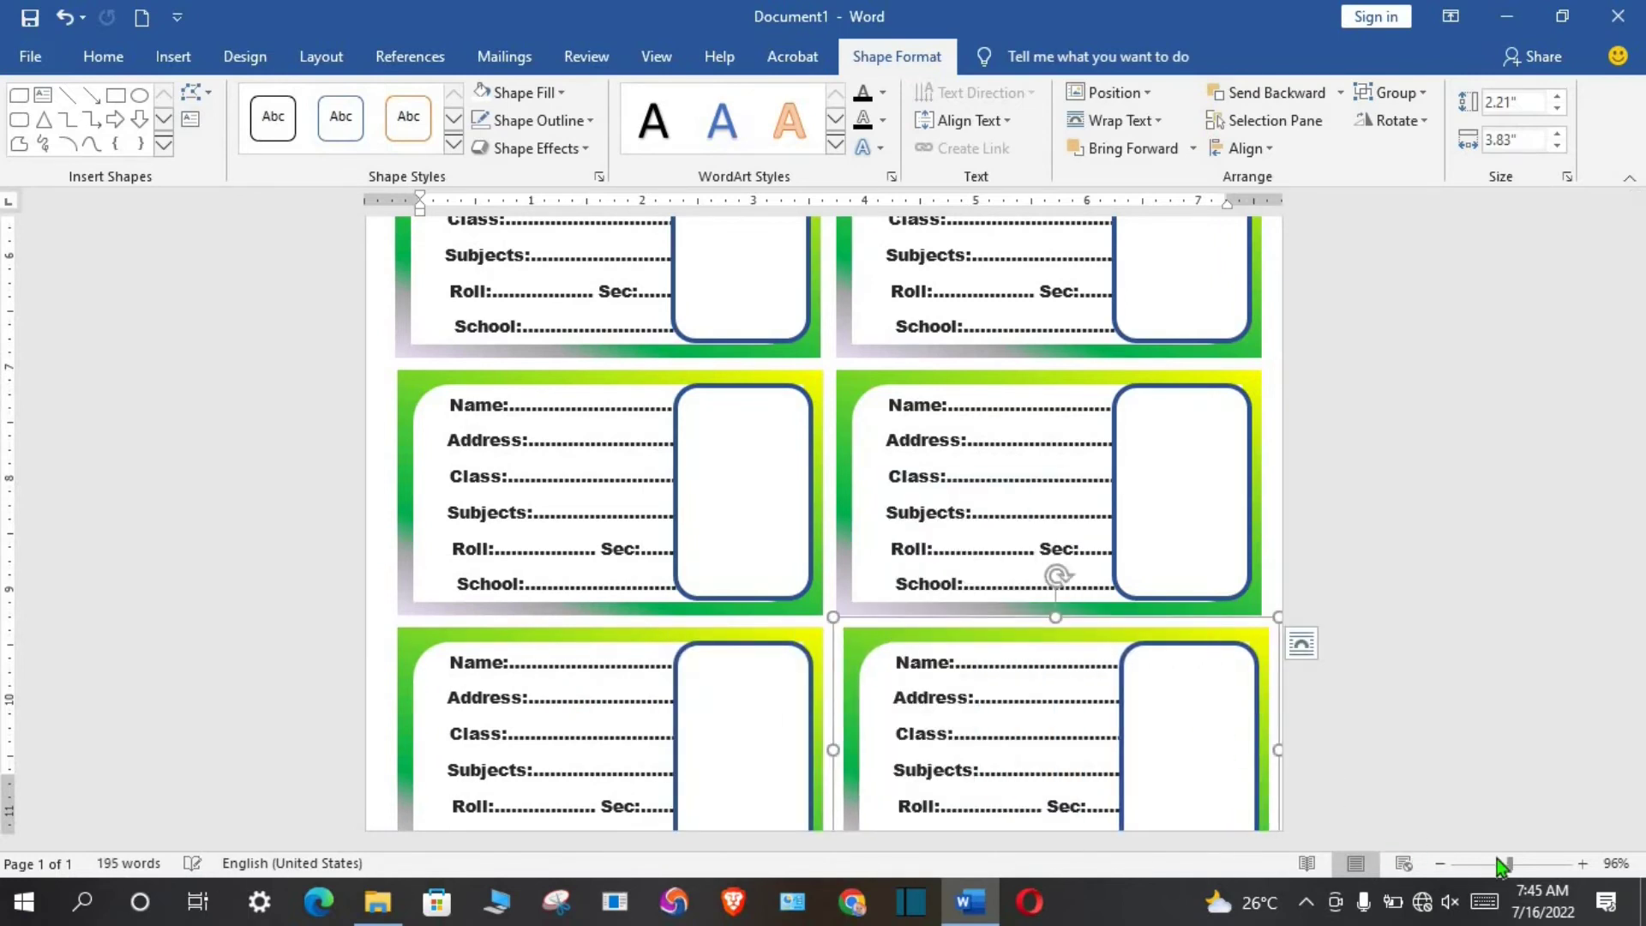
left_click_drag(1502, 864, 1476, 864)
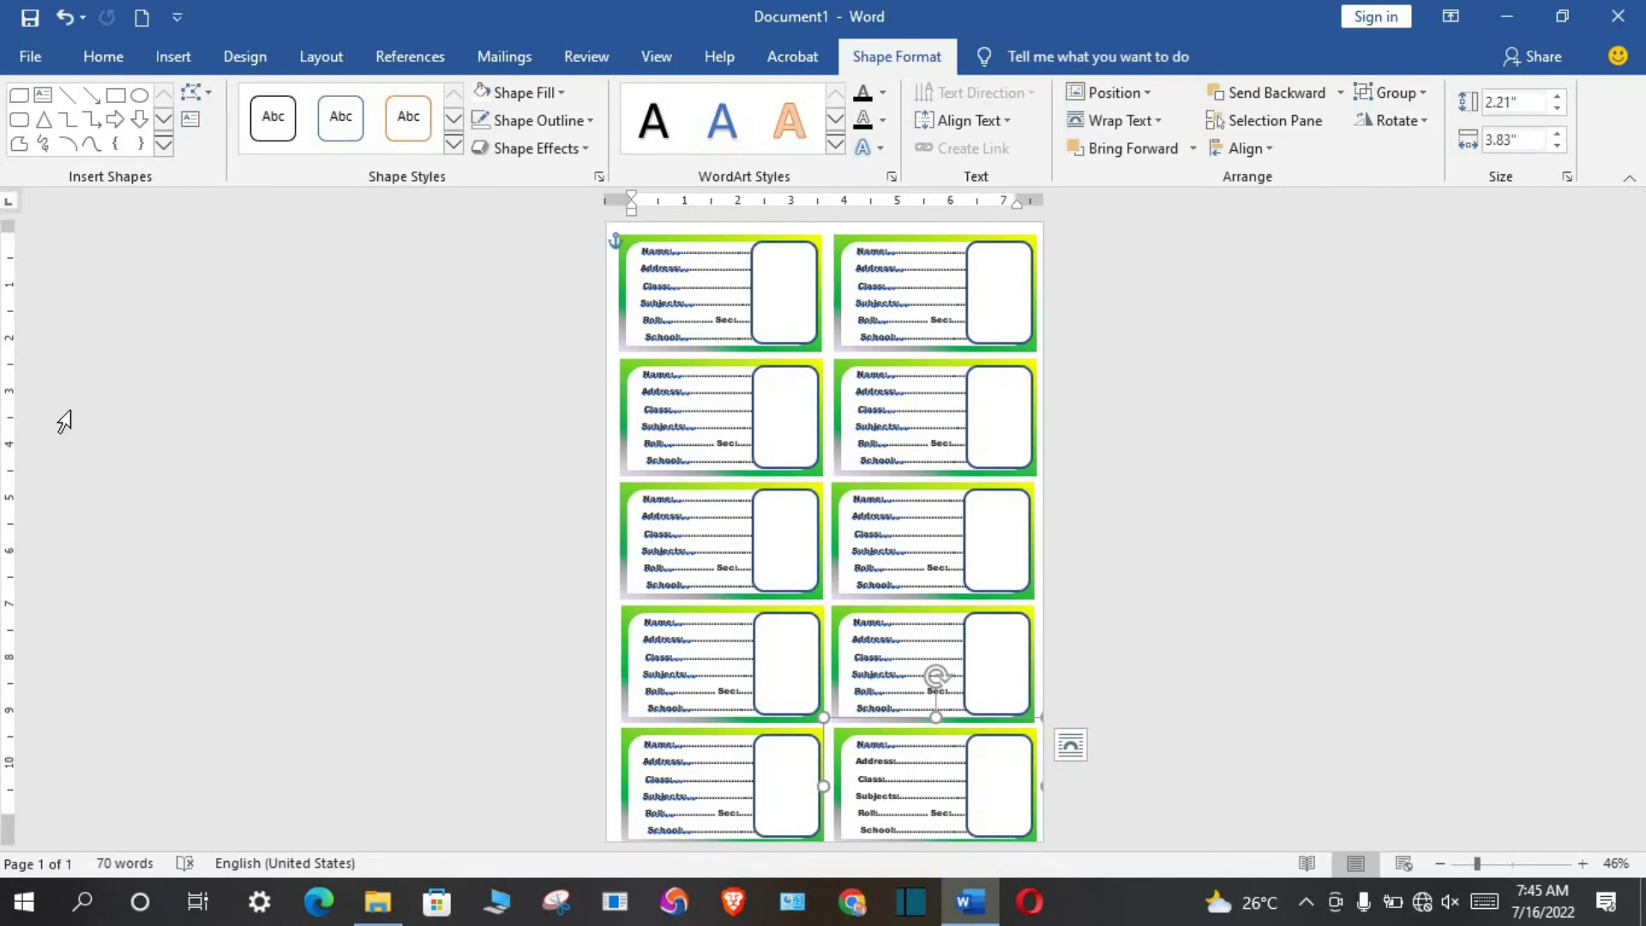
left_click_drag(1476, 864, 1505, 864)
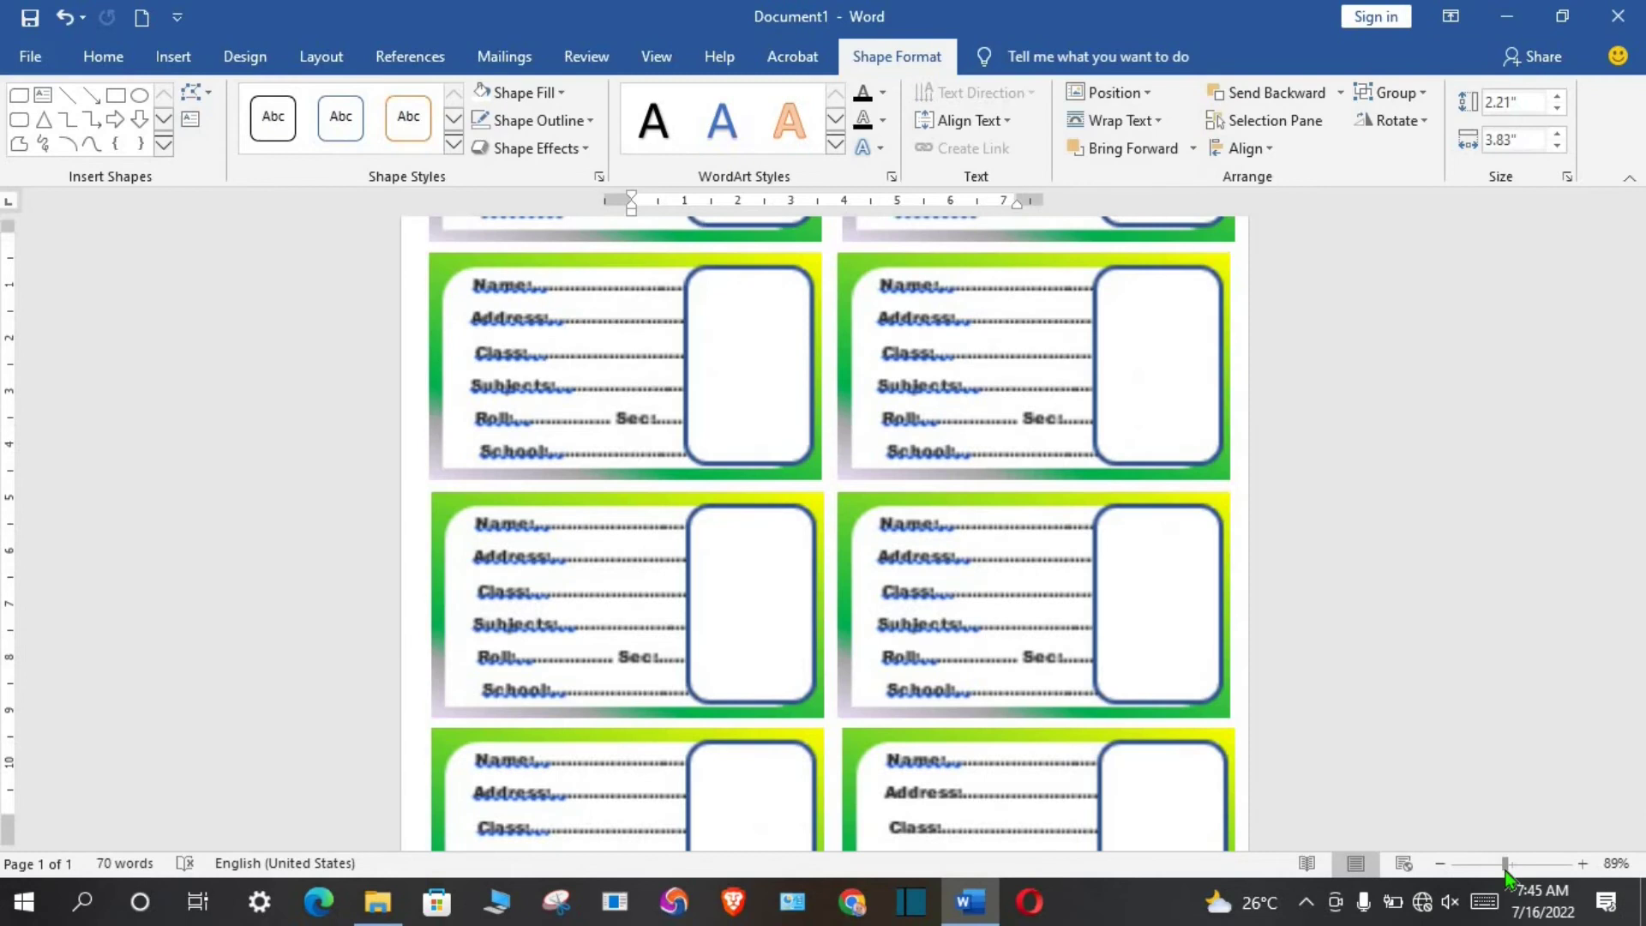
- Insert the 1-removebg-preview photo, set it In Front of Text, and shrink it into the first box
key("alt+n")
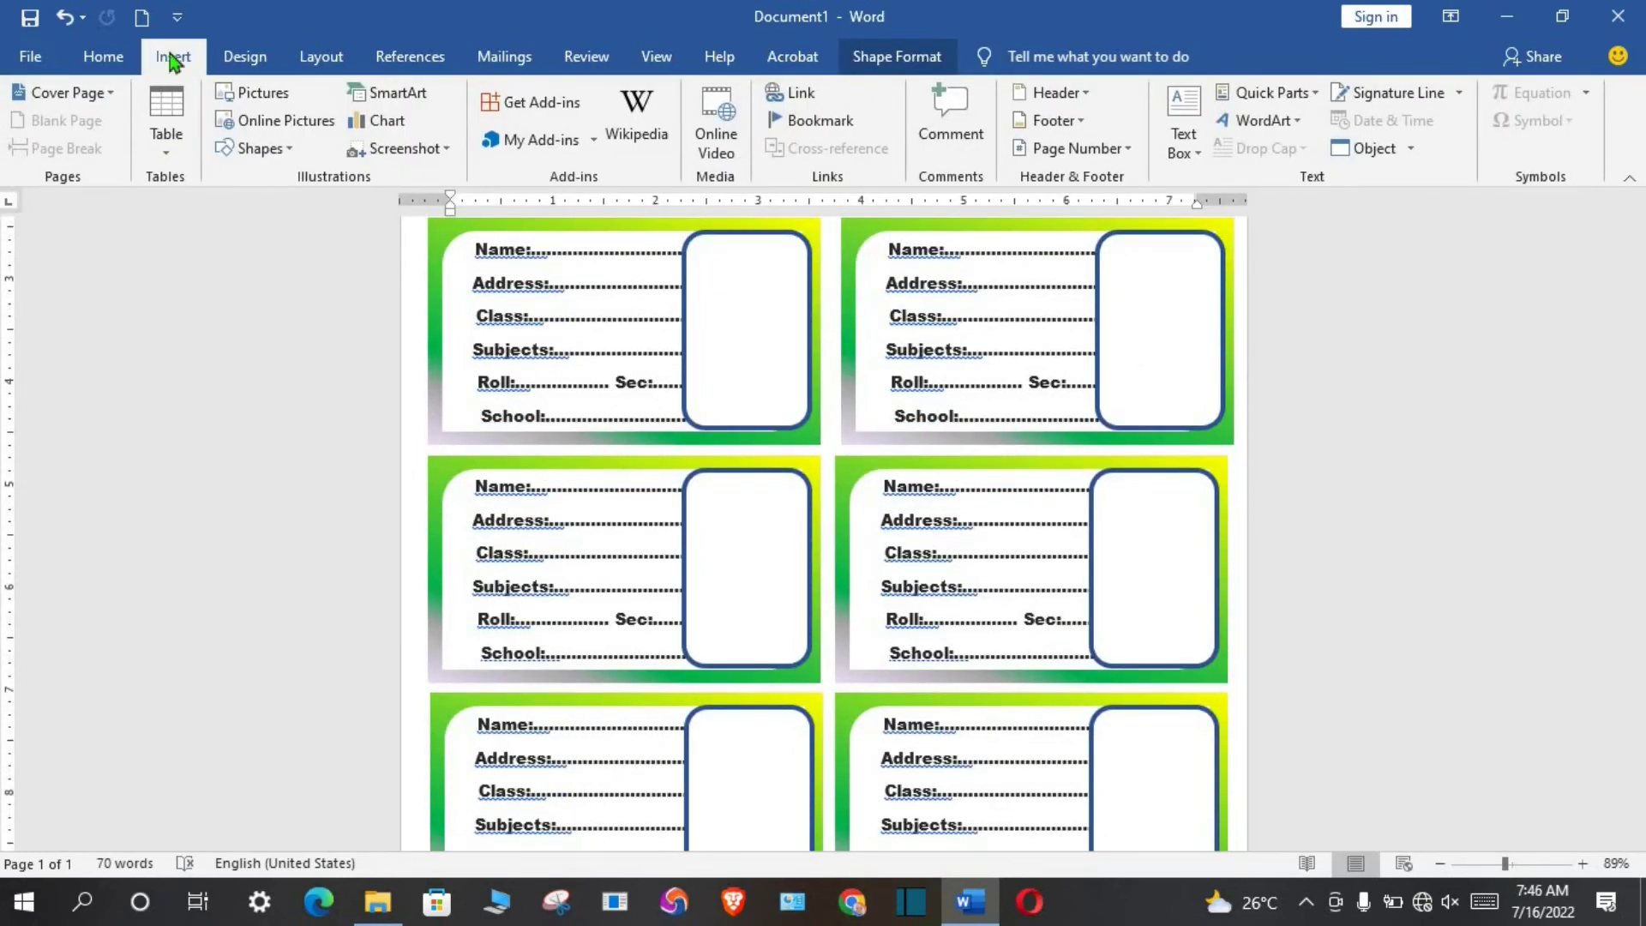
left_click(264, 95)
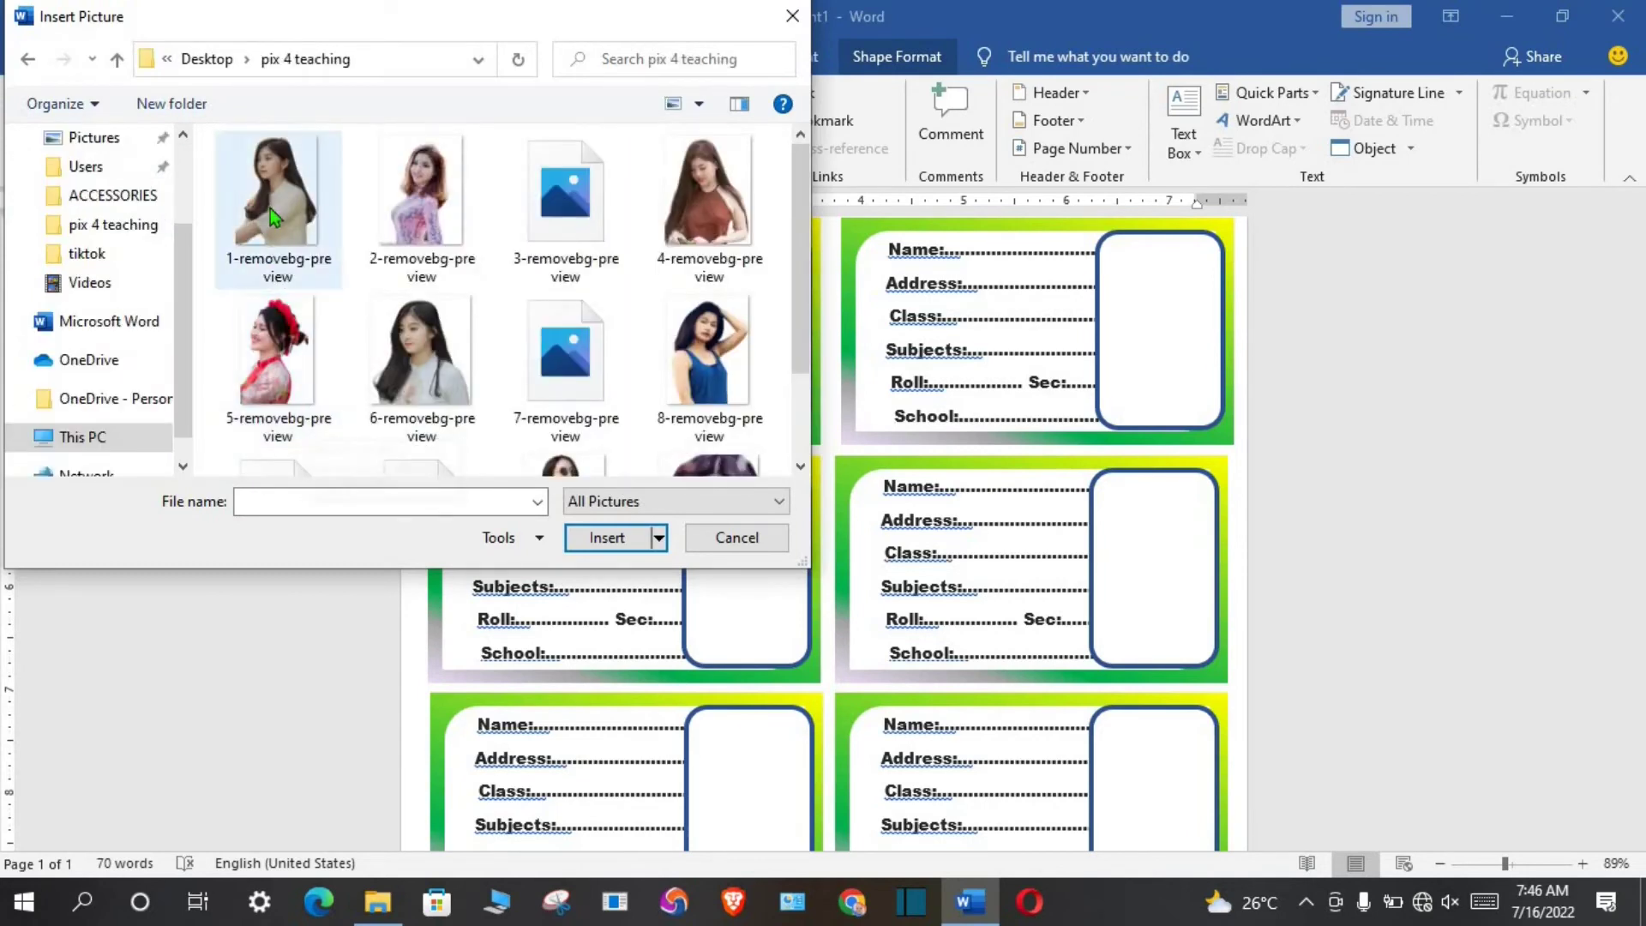
left_click(270, 209)
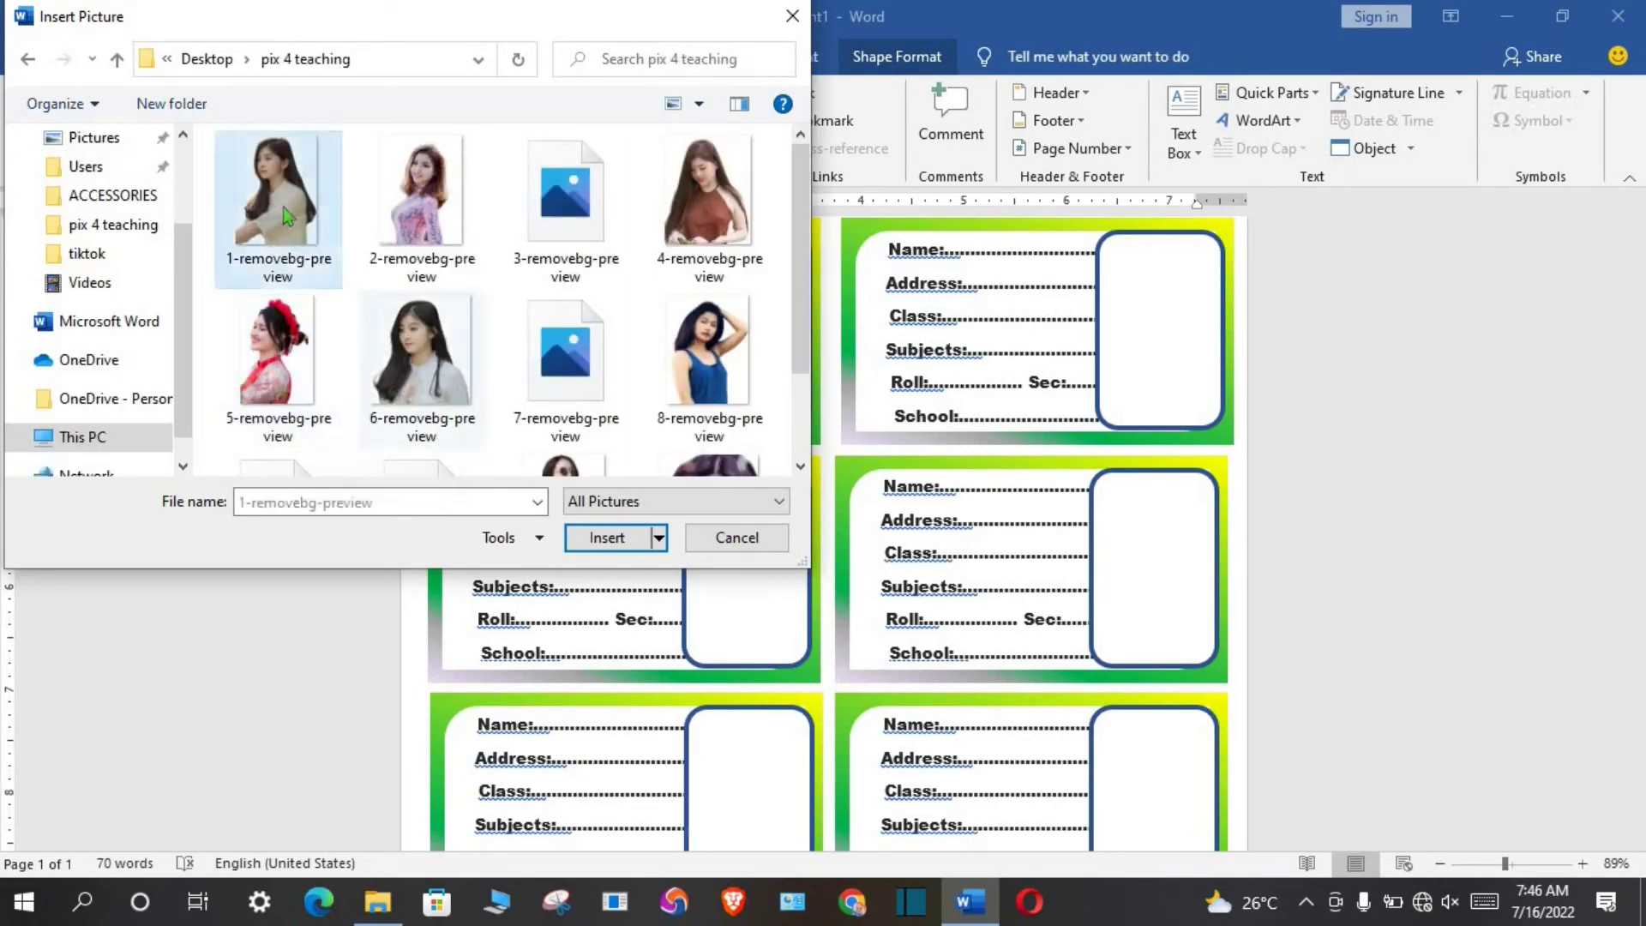
left_click(606, 537)
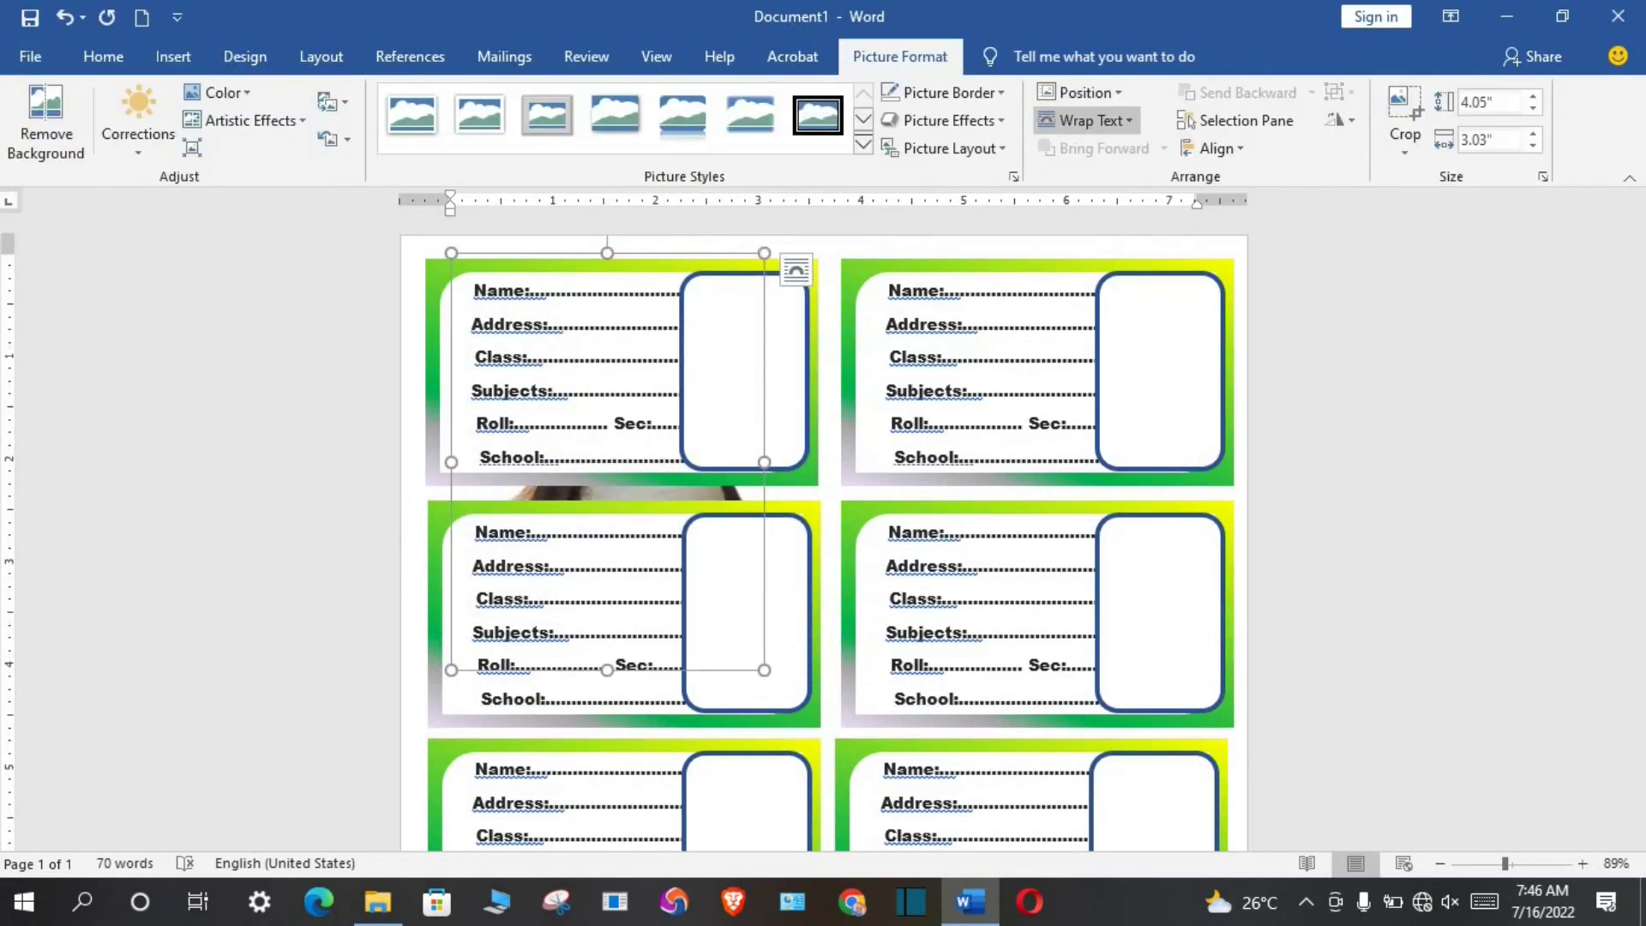
left_click(1087, 120)
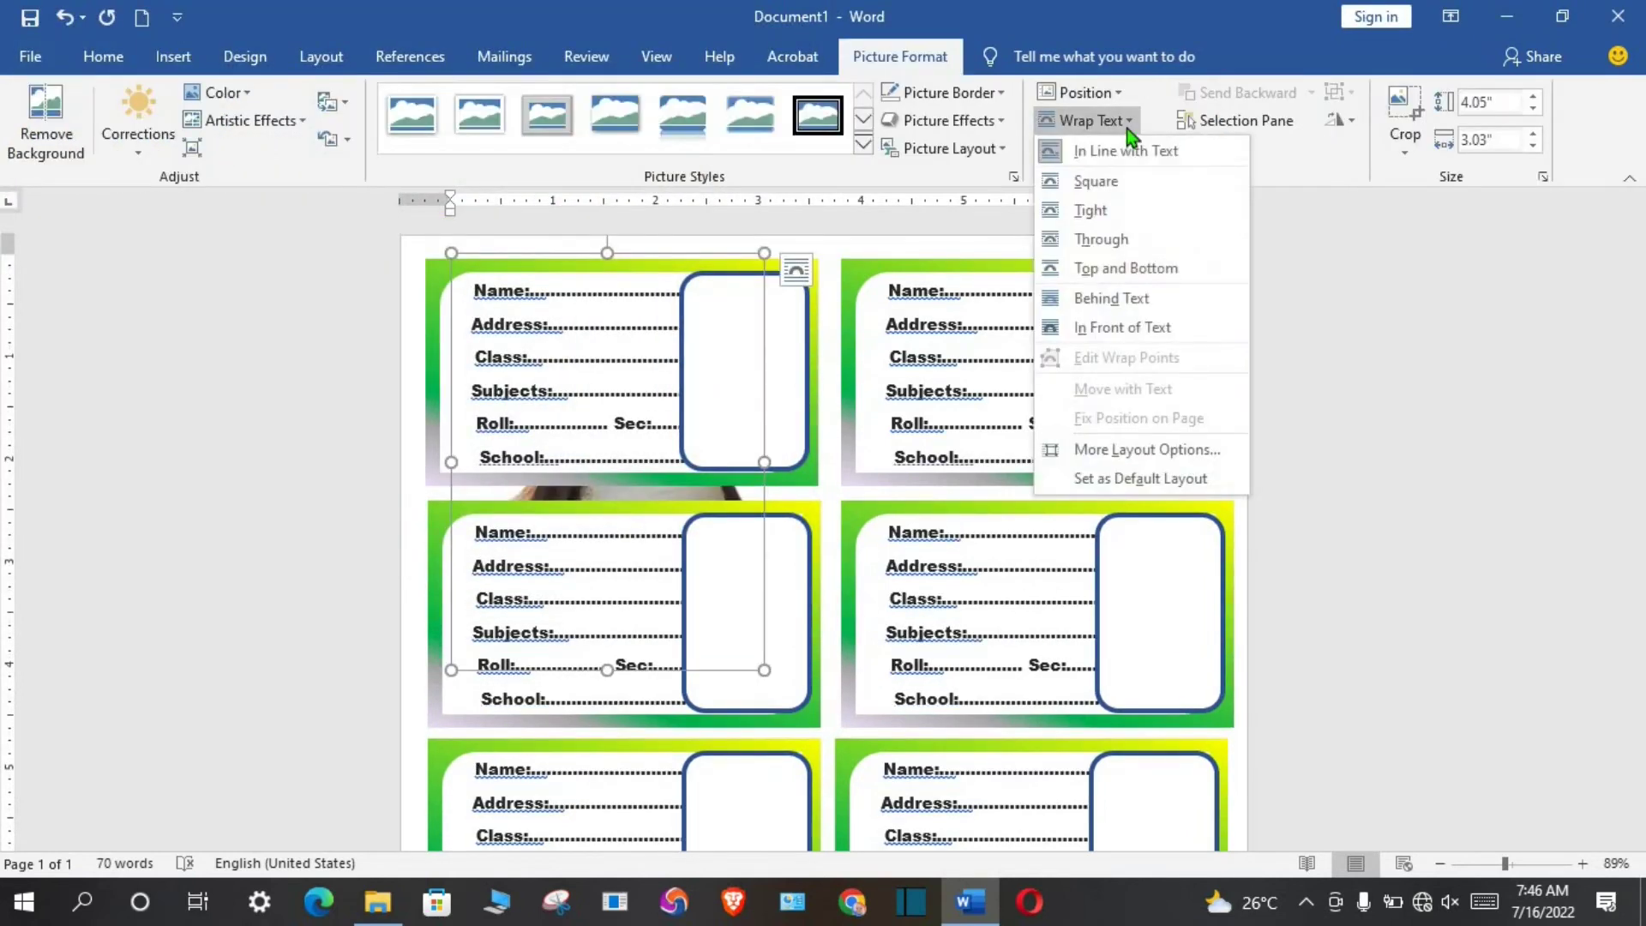
left_click(1152, 329)
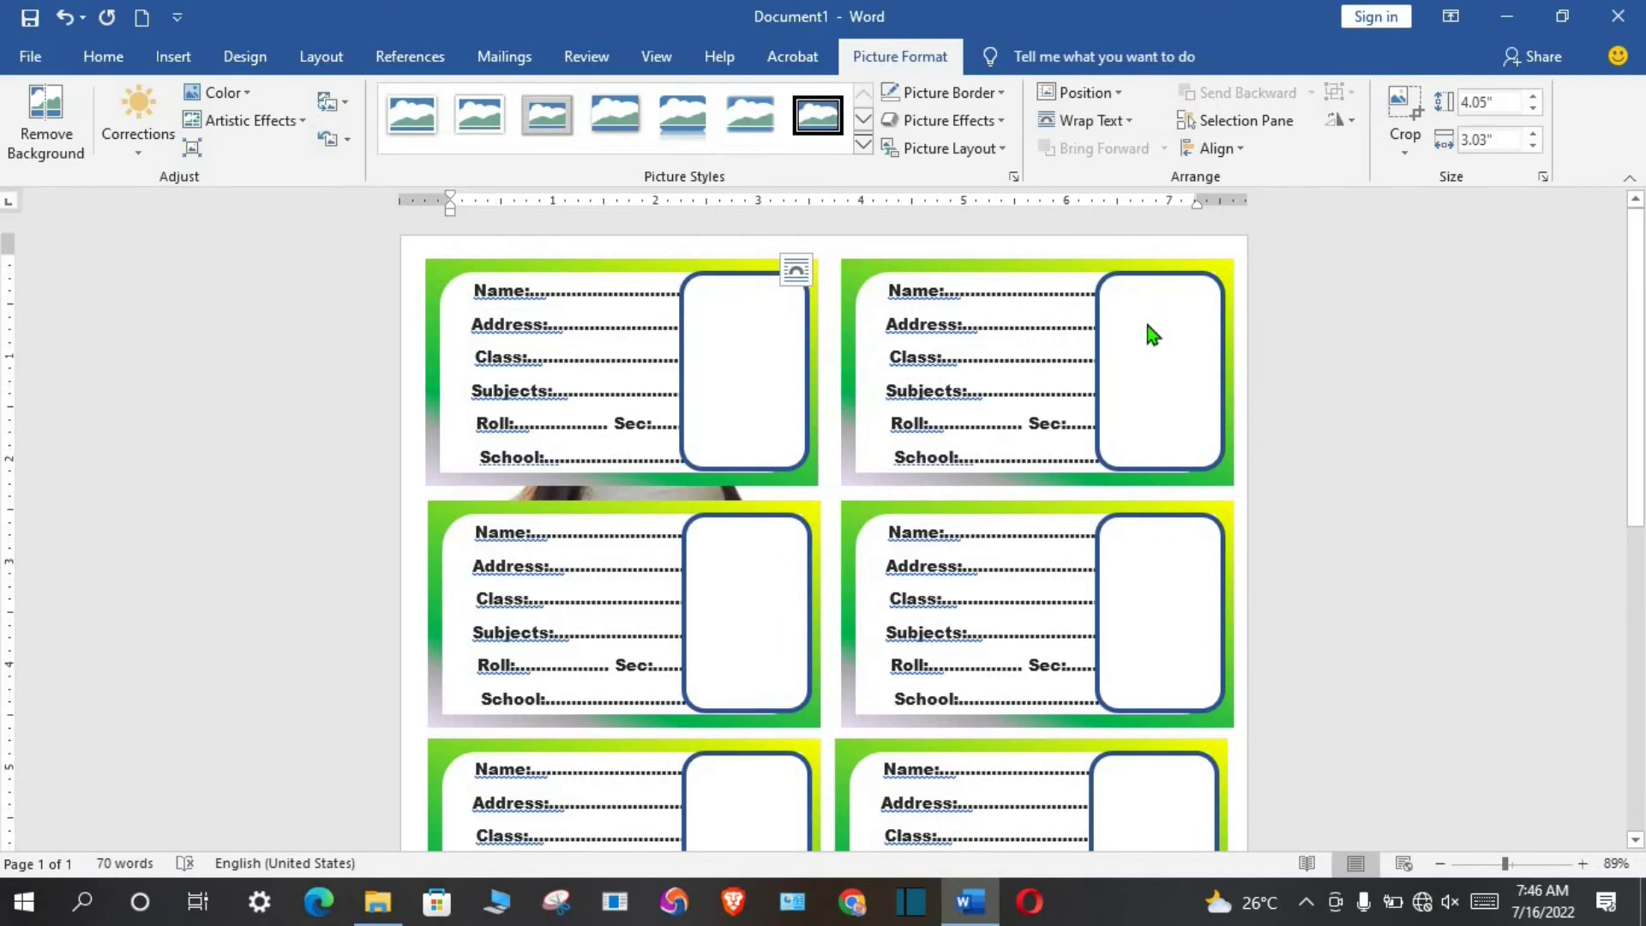
left_click_drag(771, 255, 808, 283)
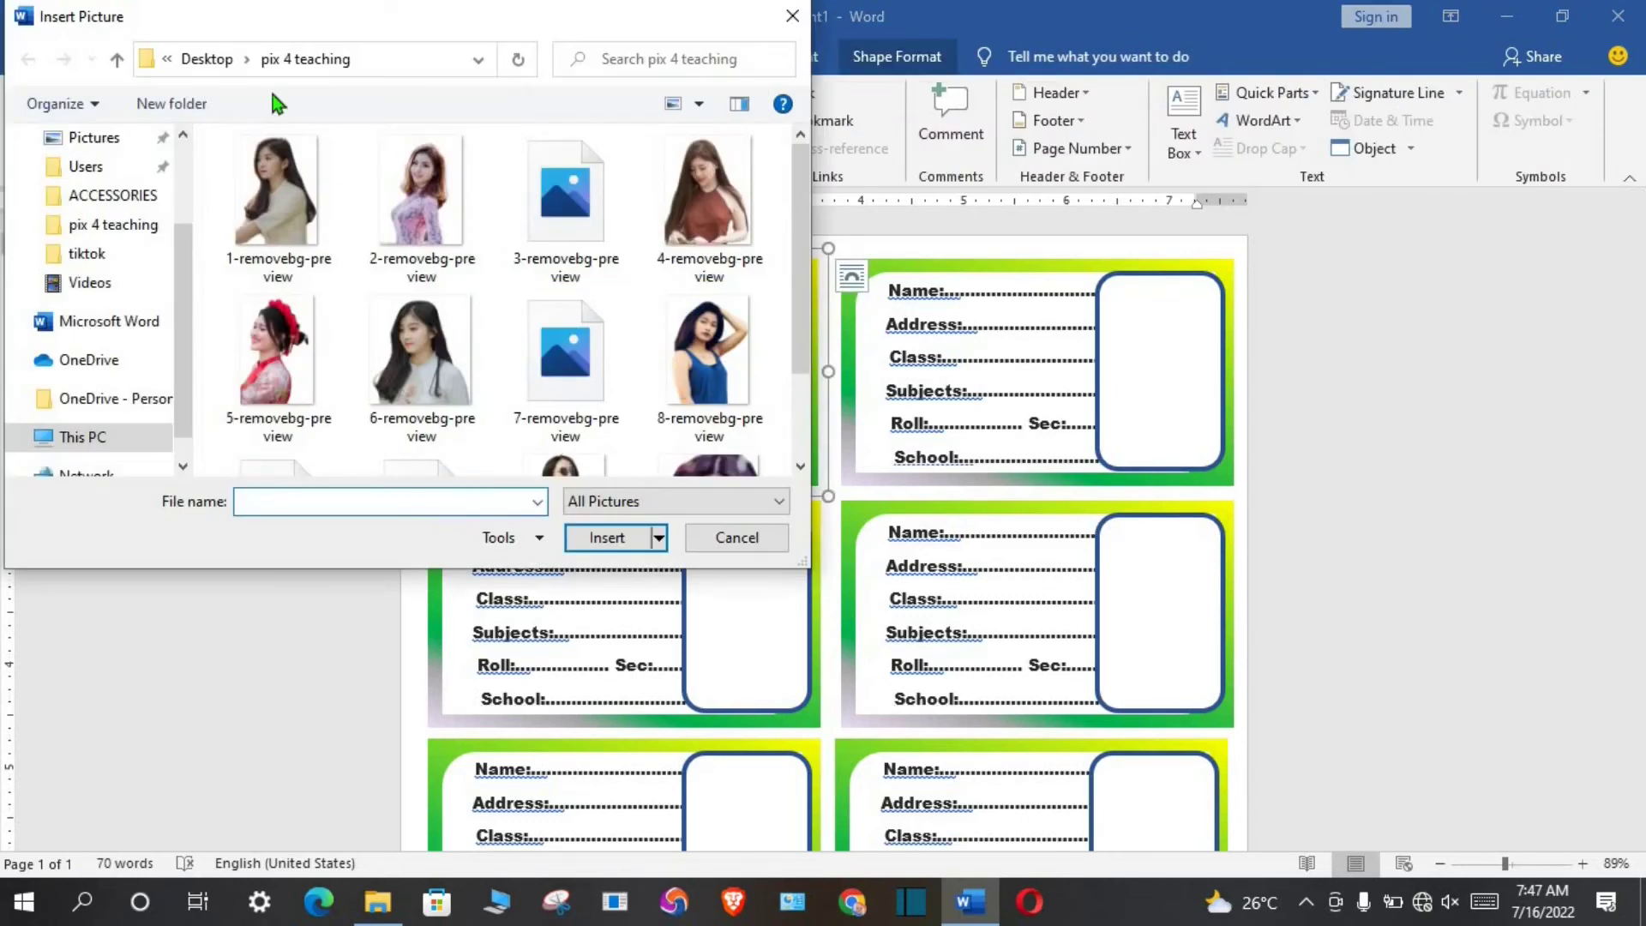
- Insert the second student photo In Front of Text, sized 1.48" × 1.12", in the top-right box
left_click(403, 178)
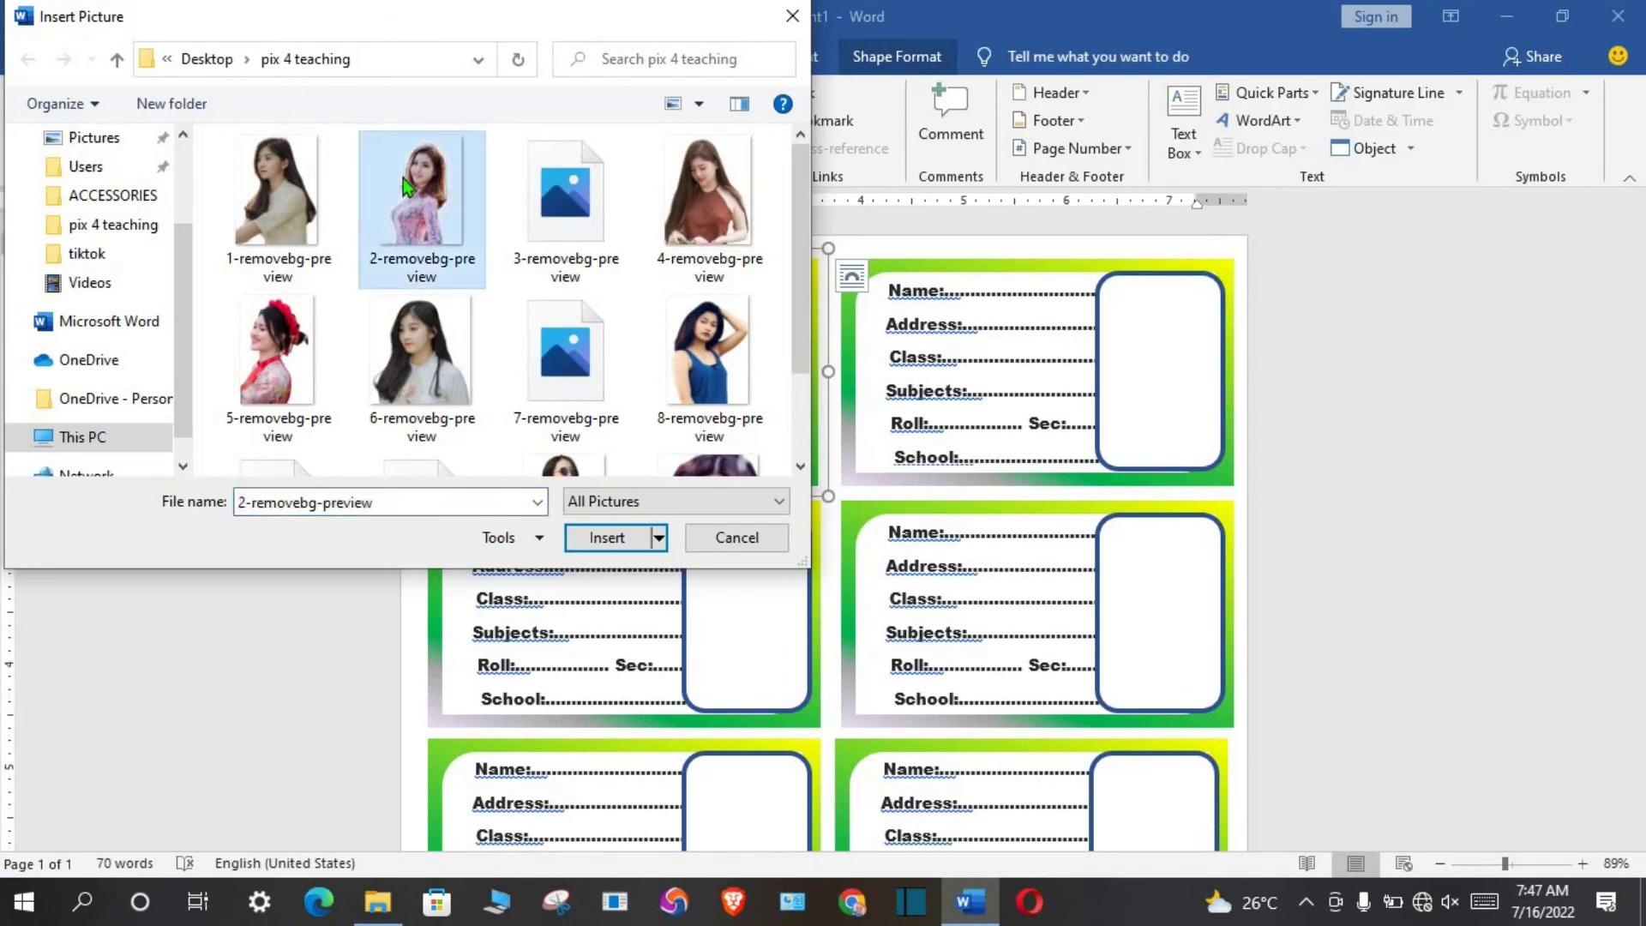
left_click(619, 538)
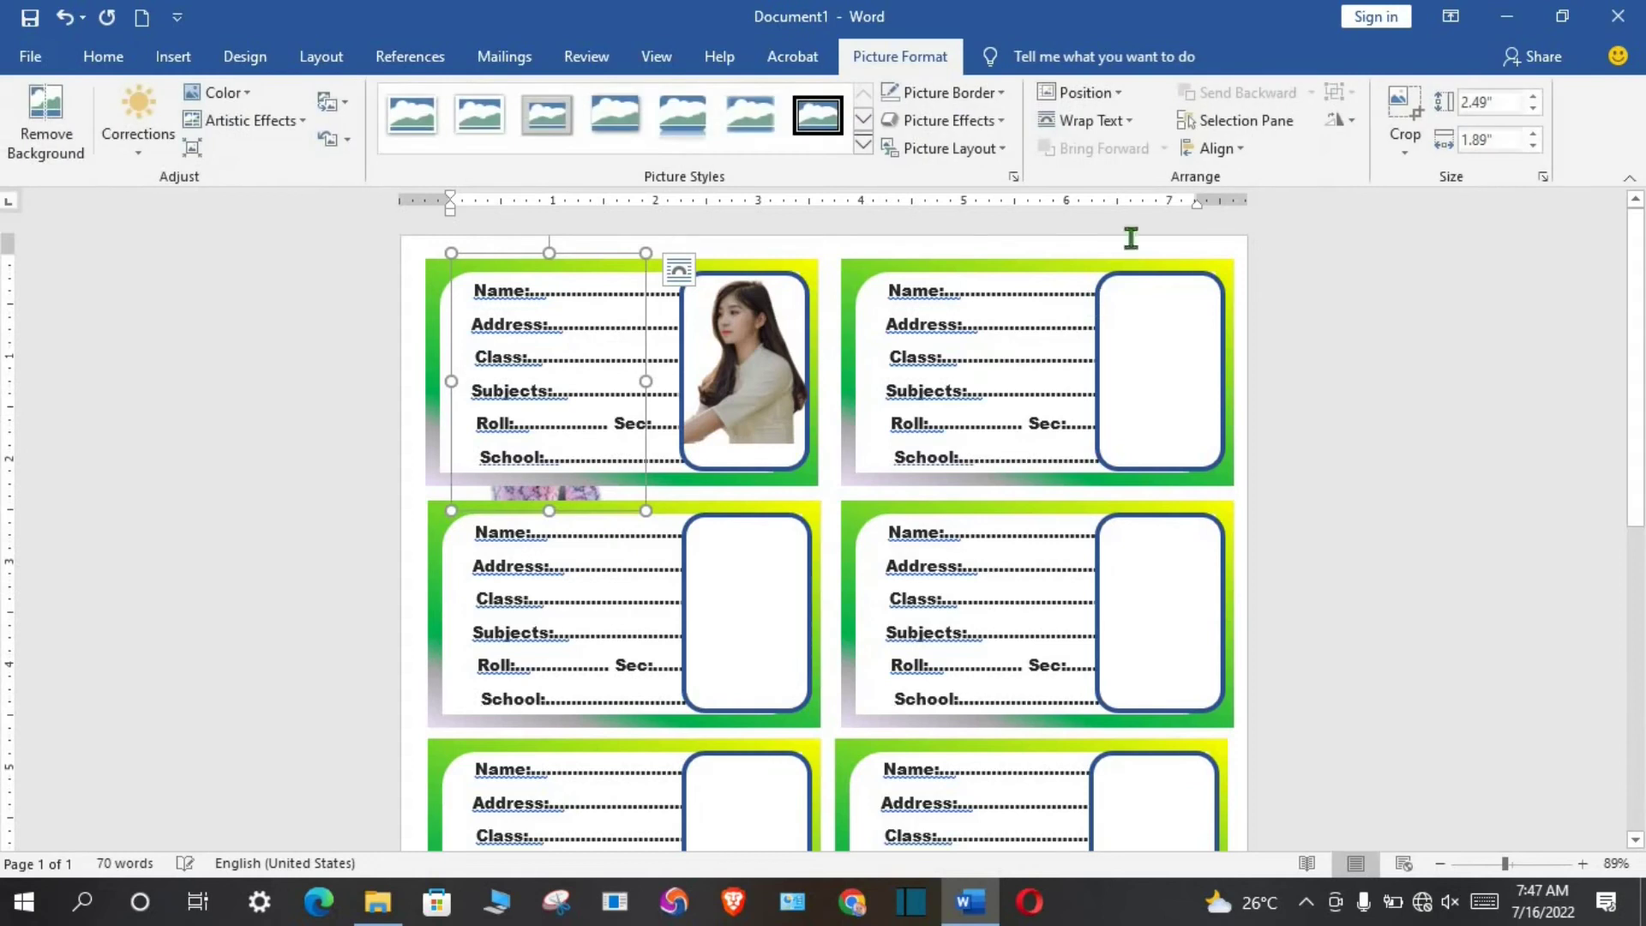
left_click(1130, 121)
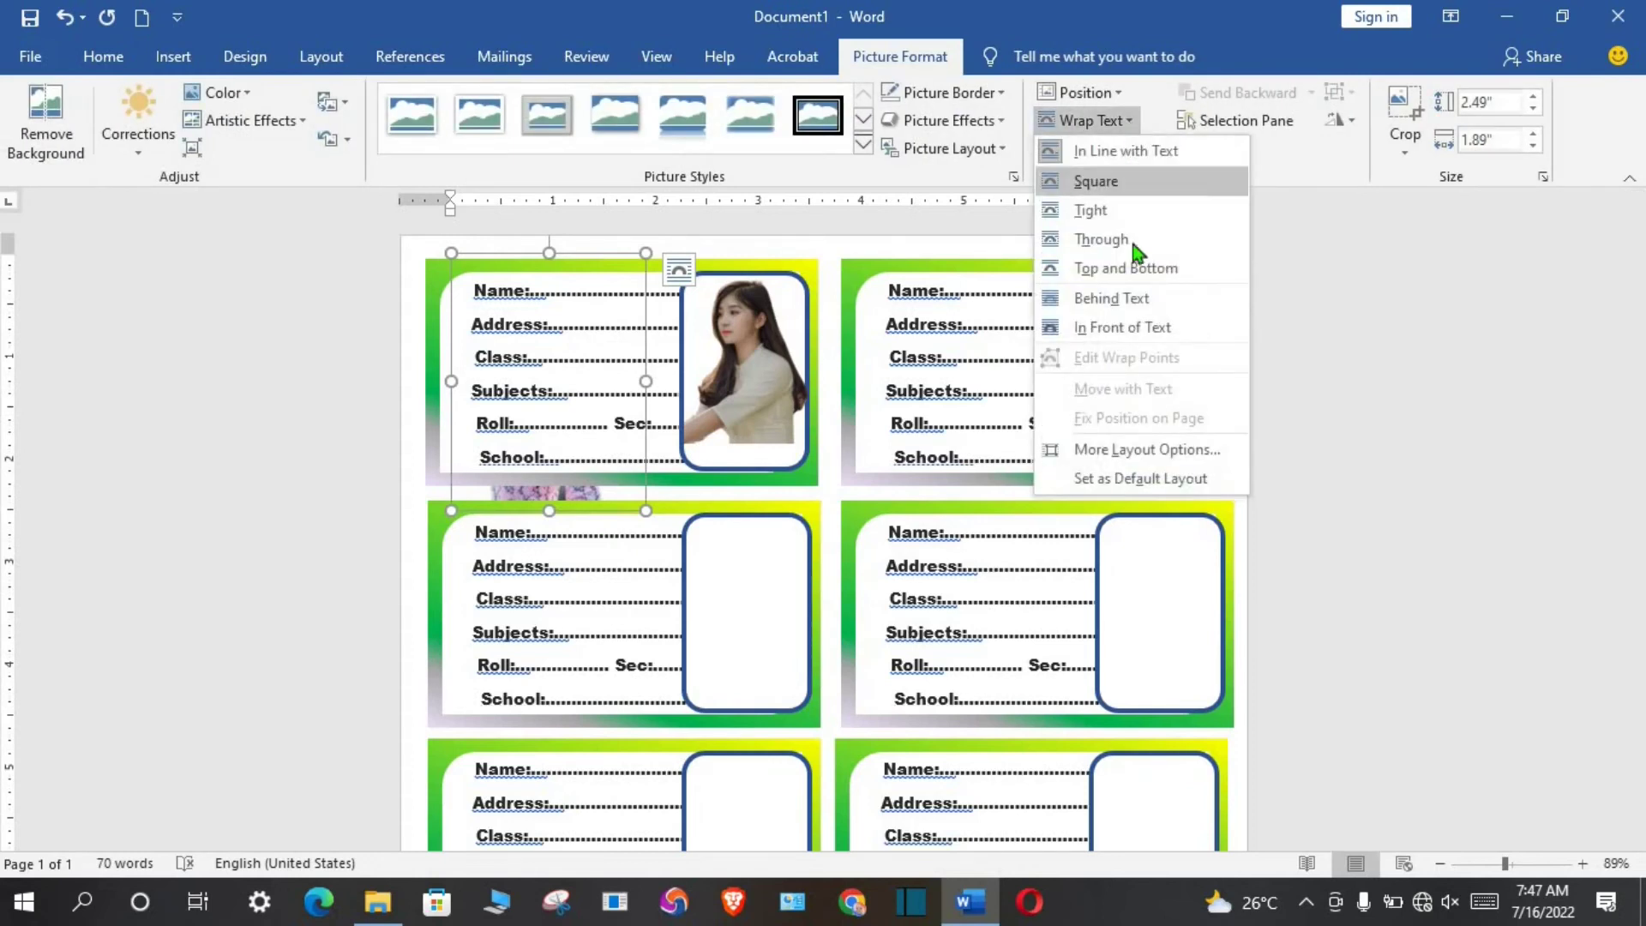
left_click(1134, 329)
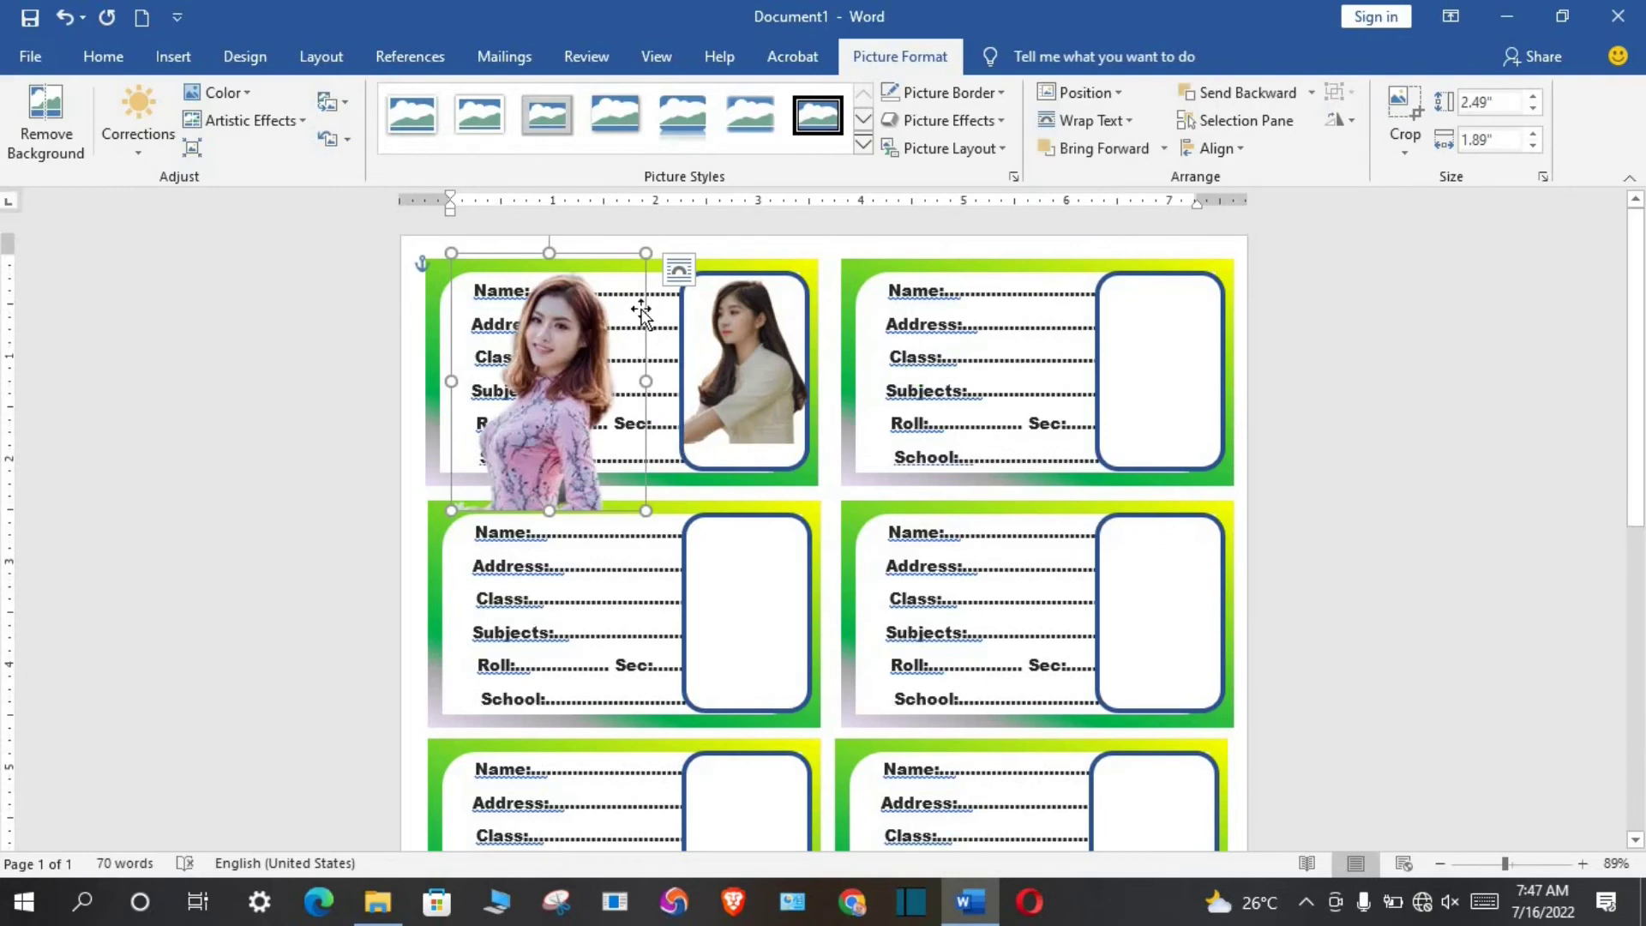
left_click_drag(644, 251, 1168, 329)
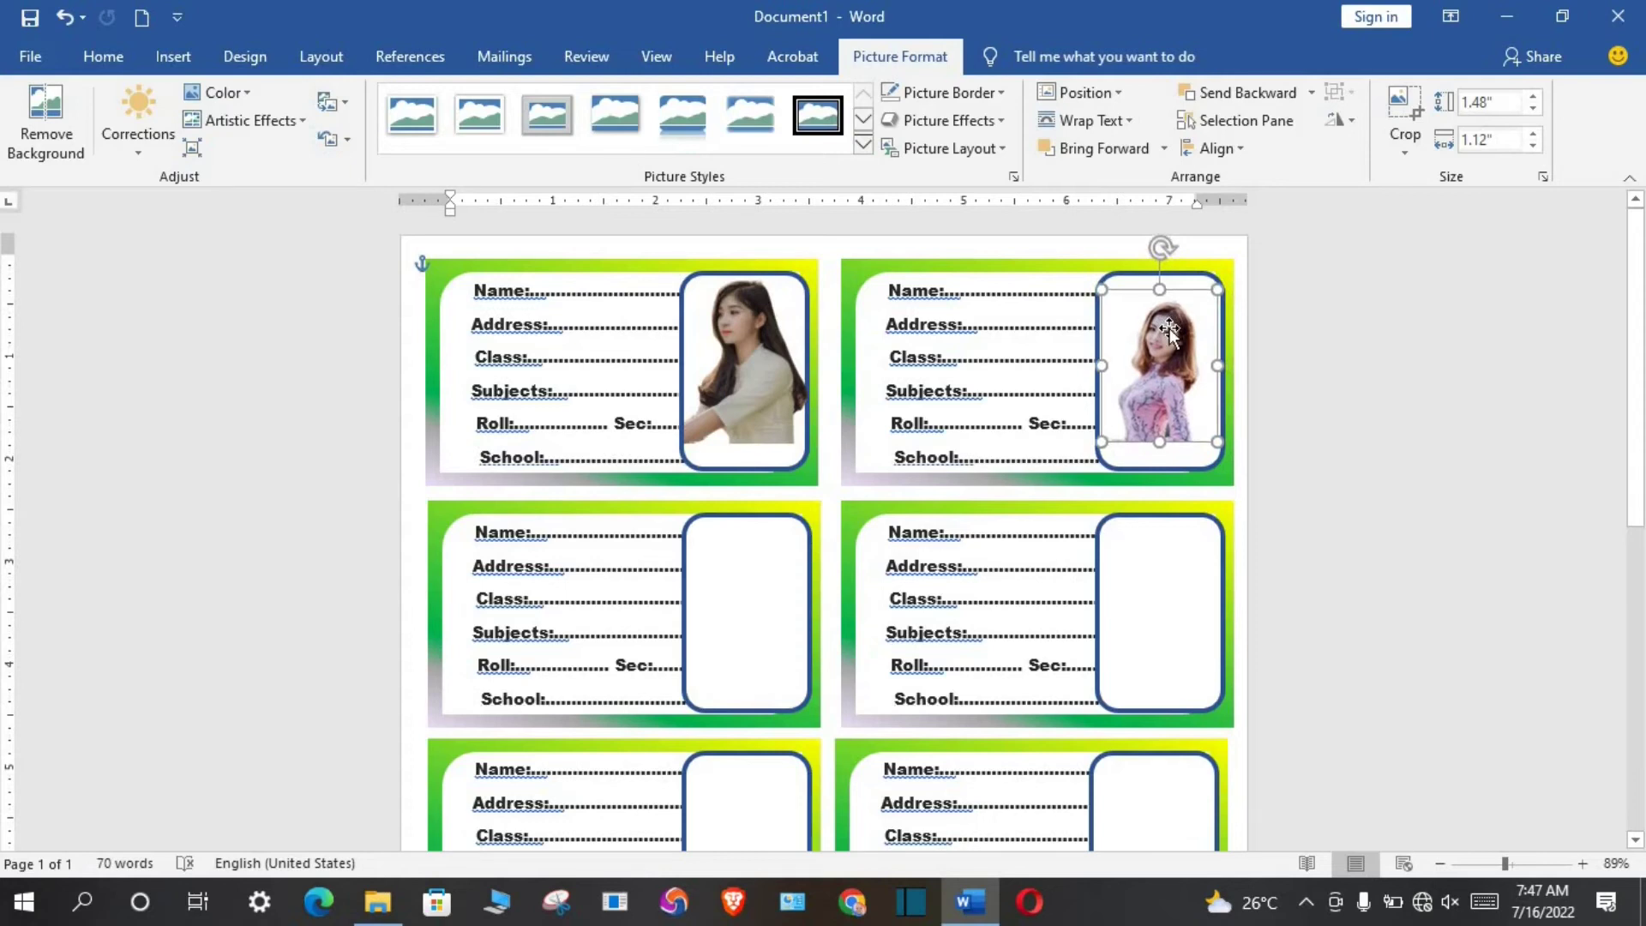
key("Escape")
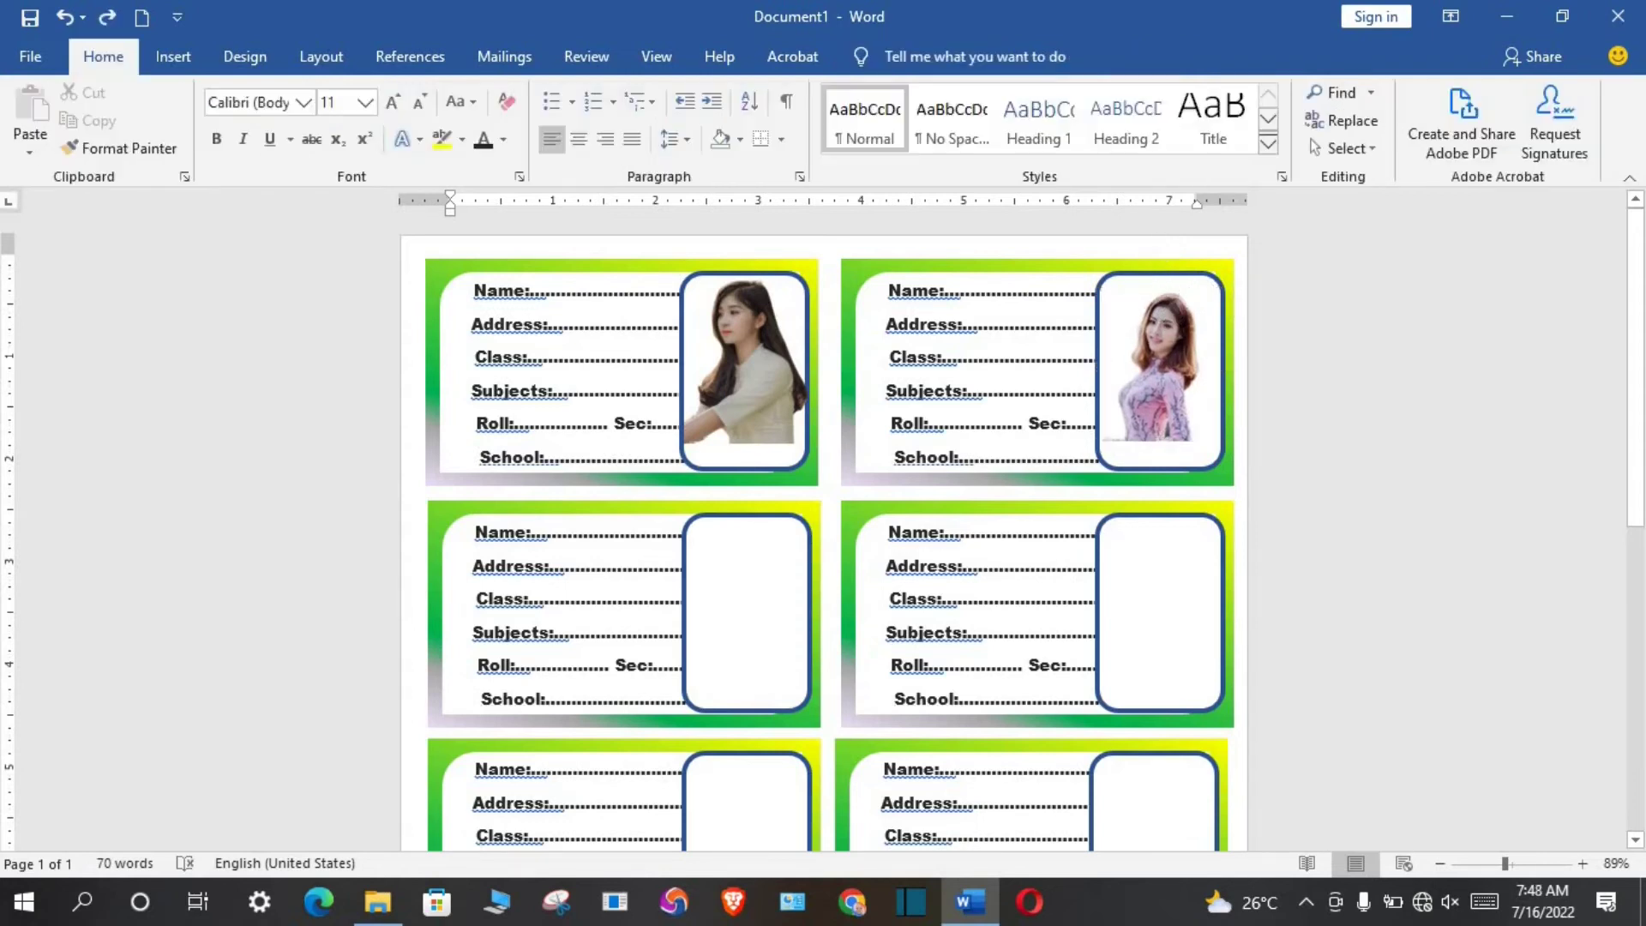
- Insert the 4-removebg-preview photo from file into the document
left_click(172, 58)
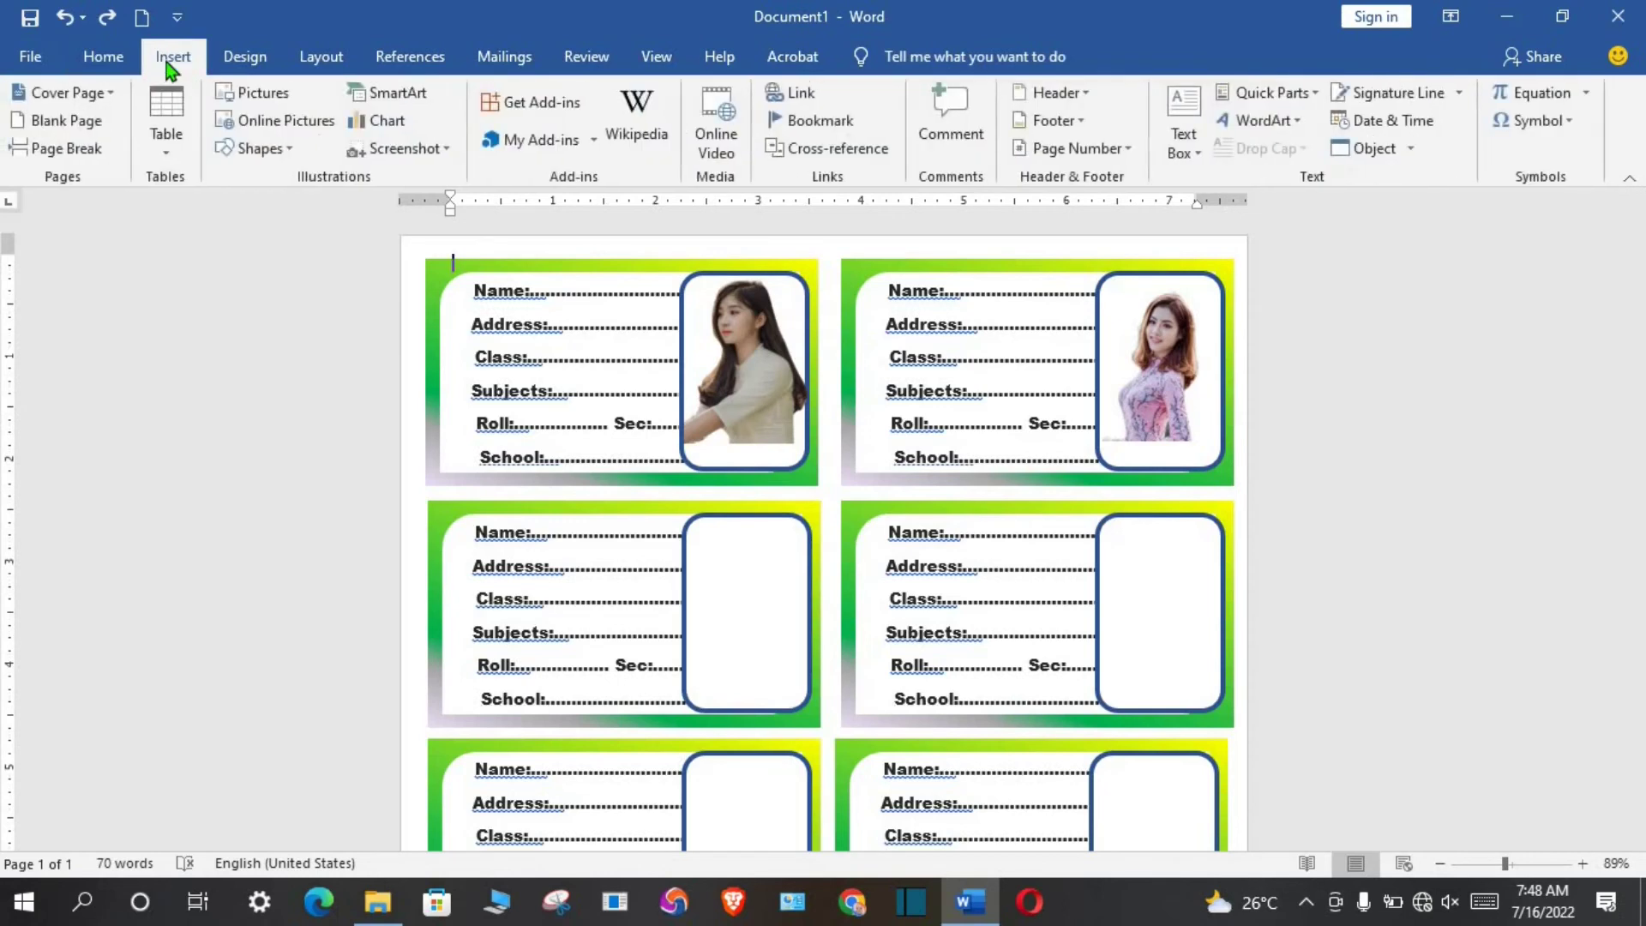
left_click(271, 97)
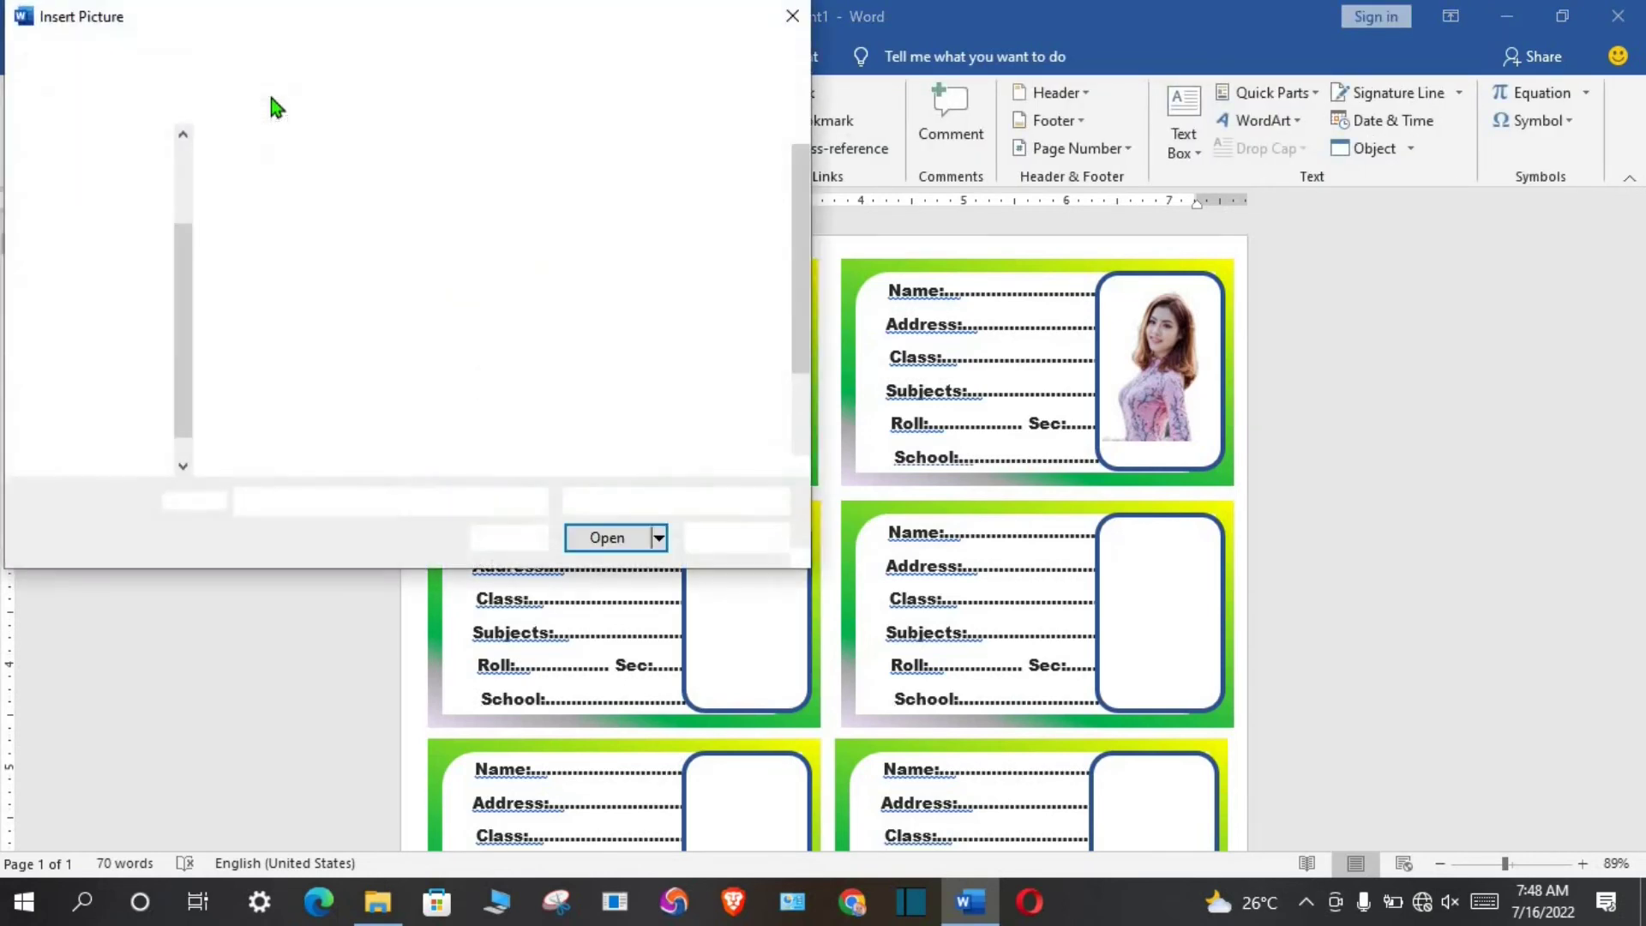
left_click(710, 221)
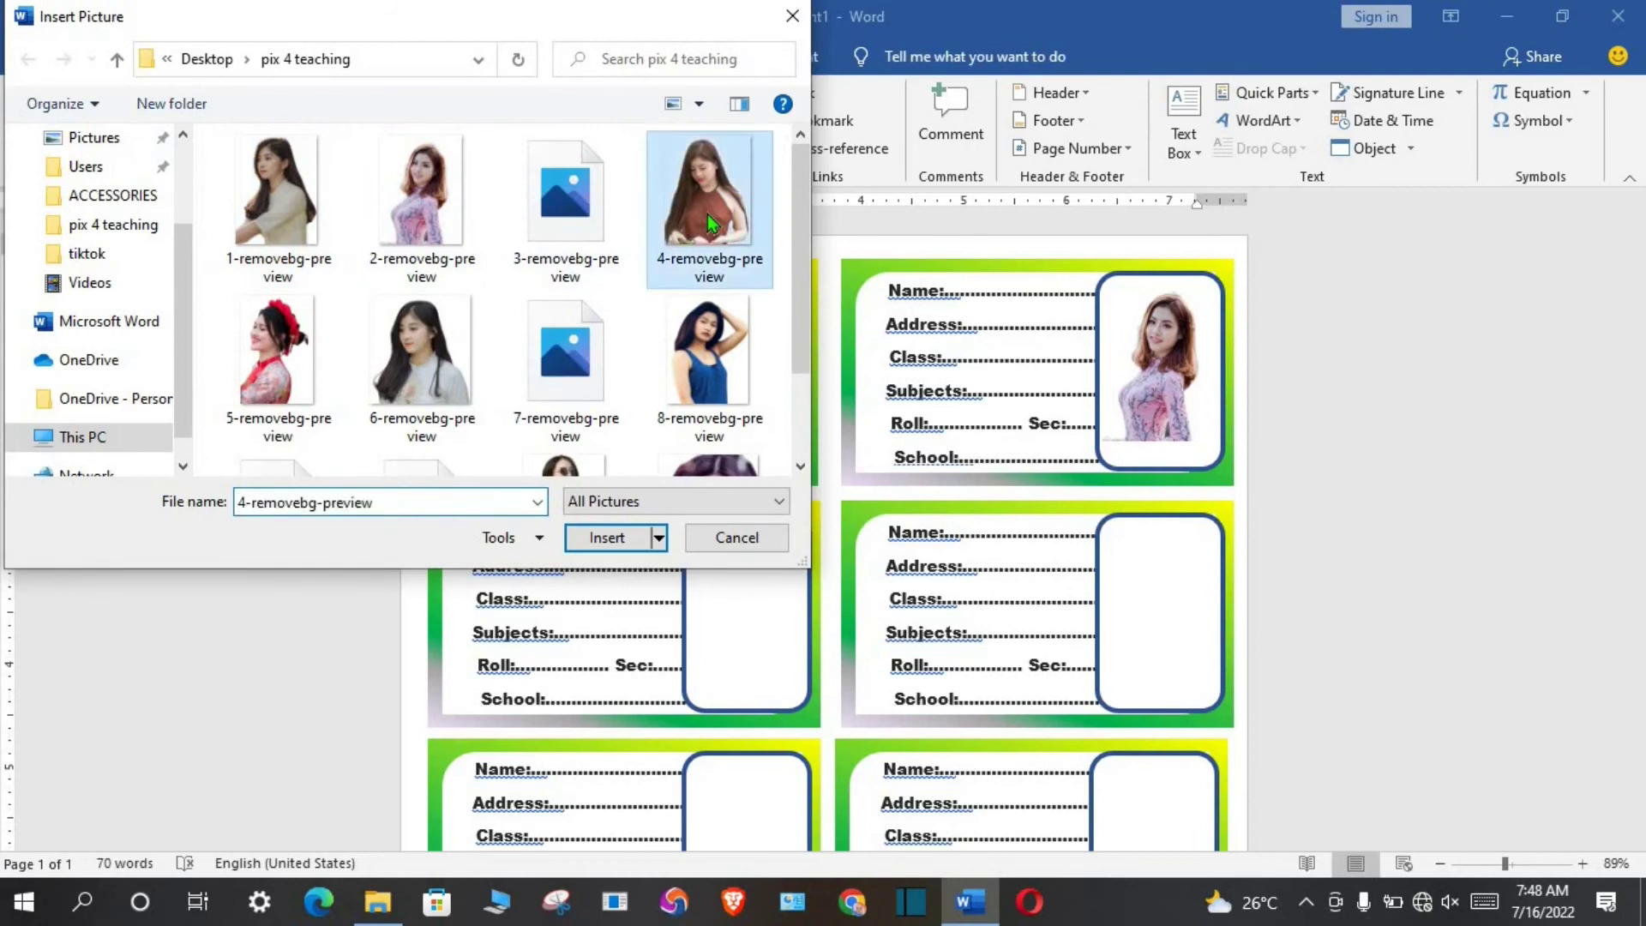
left_click(607, 537)
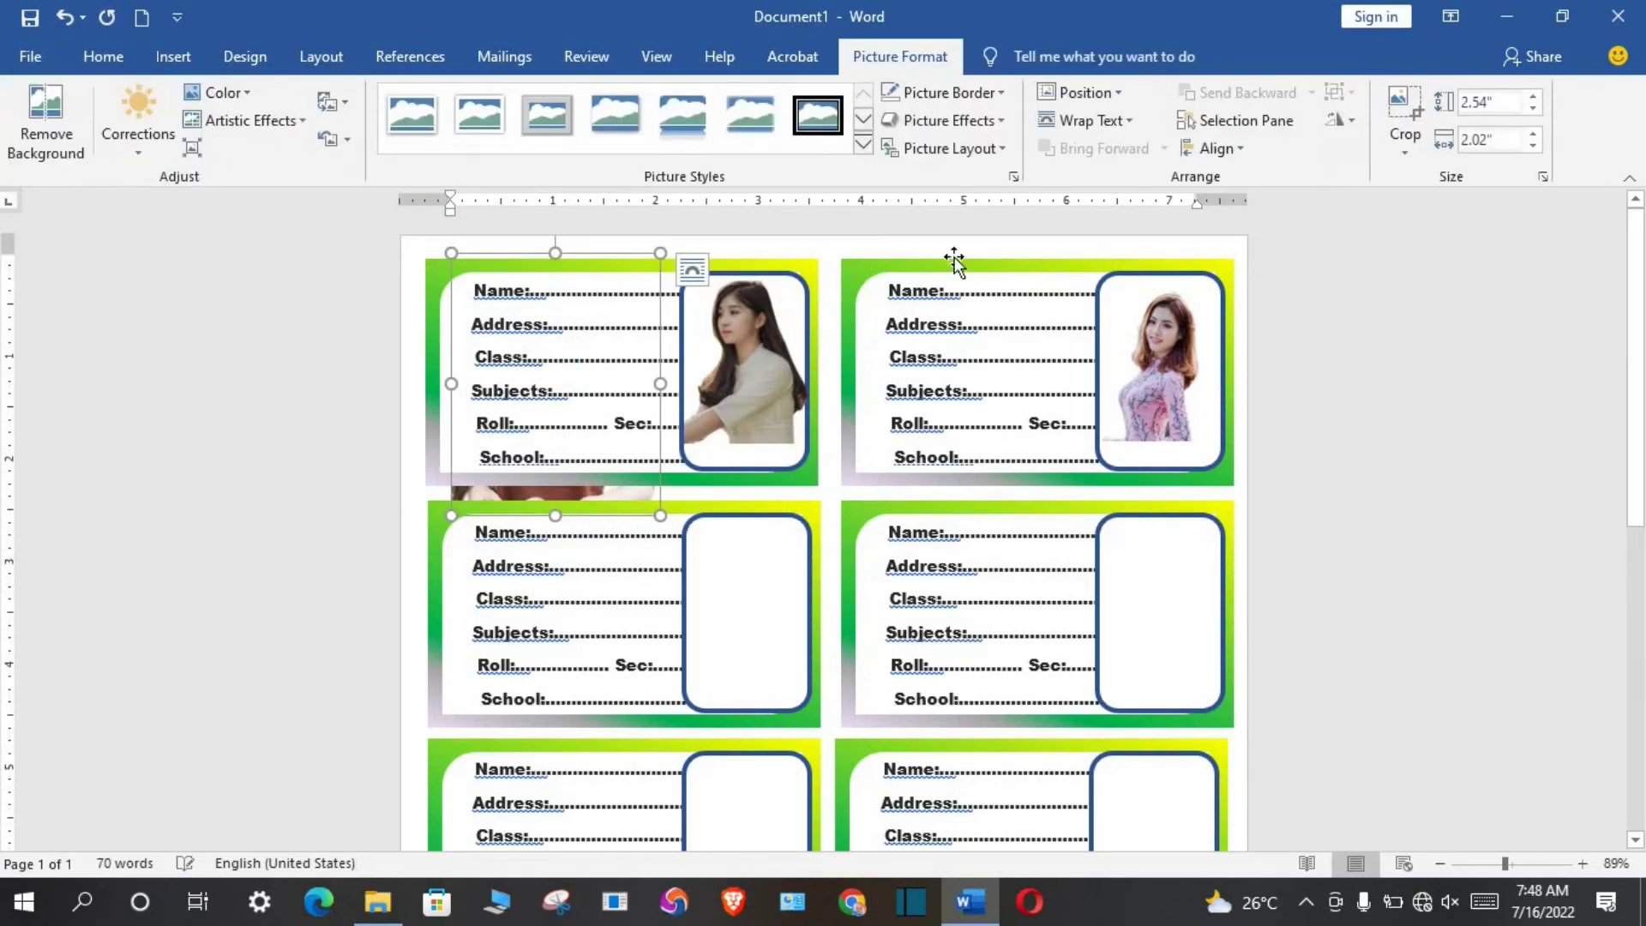
- Float the photo In Front of Text and fit it at 1.28" × 1.02" in the second-row left box
left_click(1129, 122)
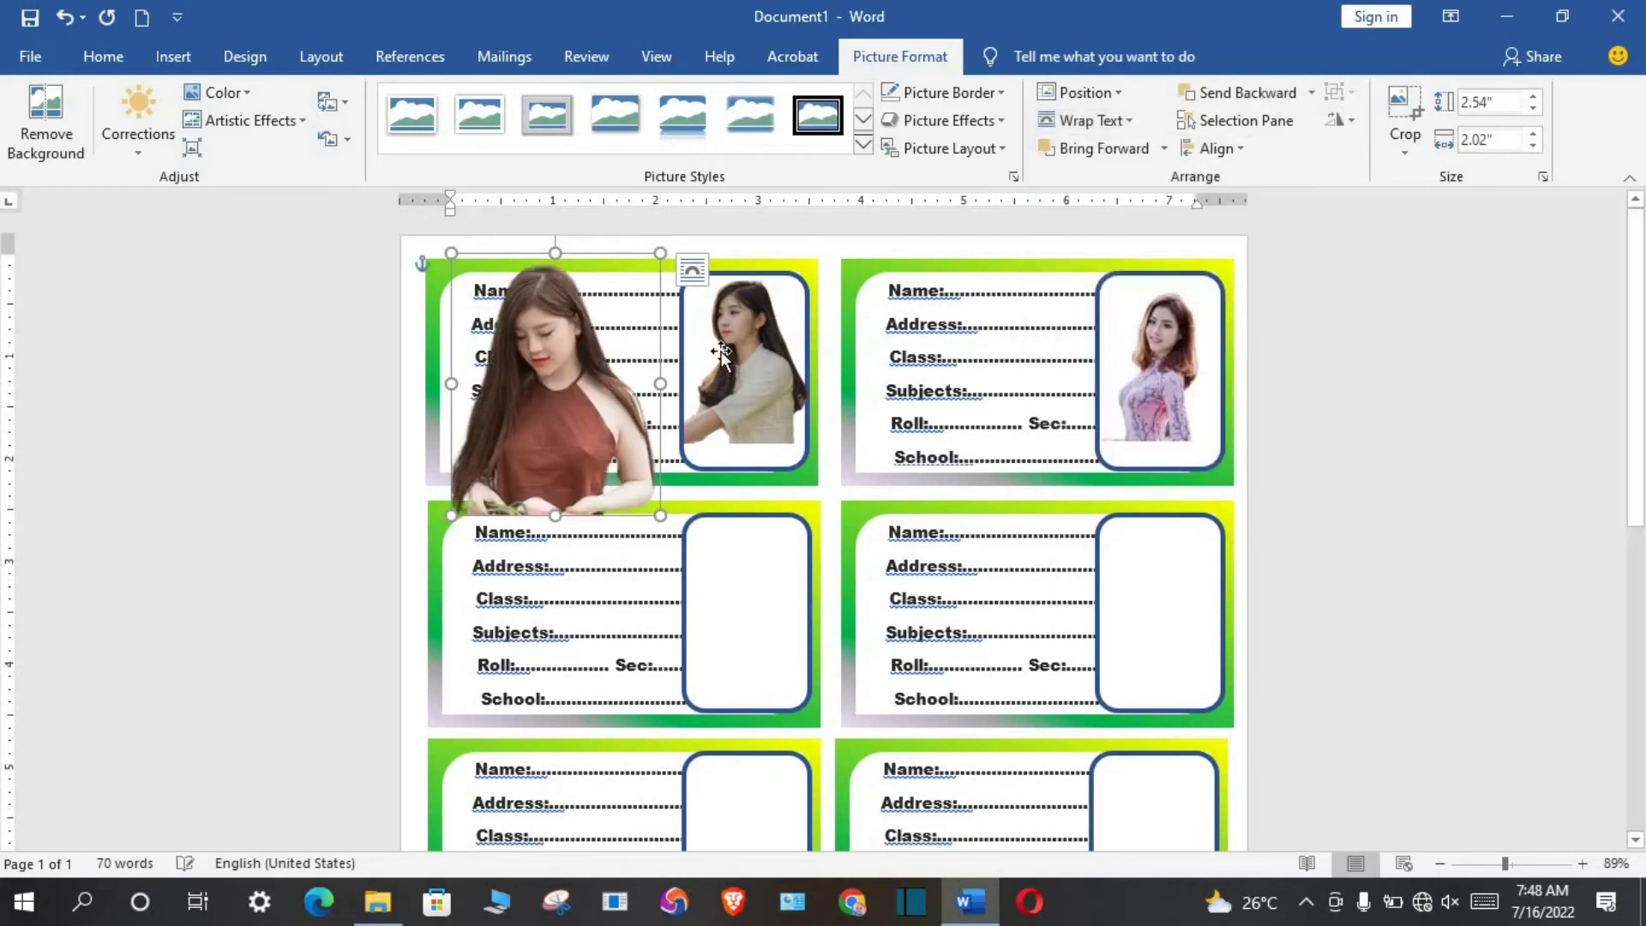
left_click_drag(659, 256, 532, 382)
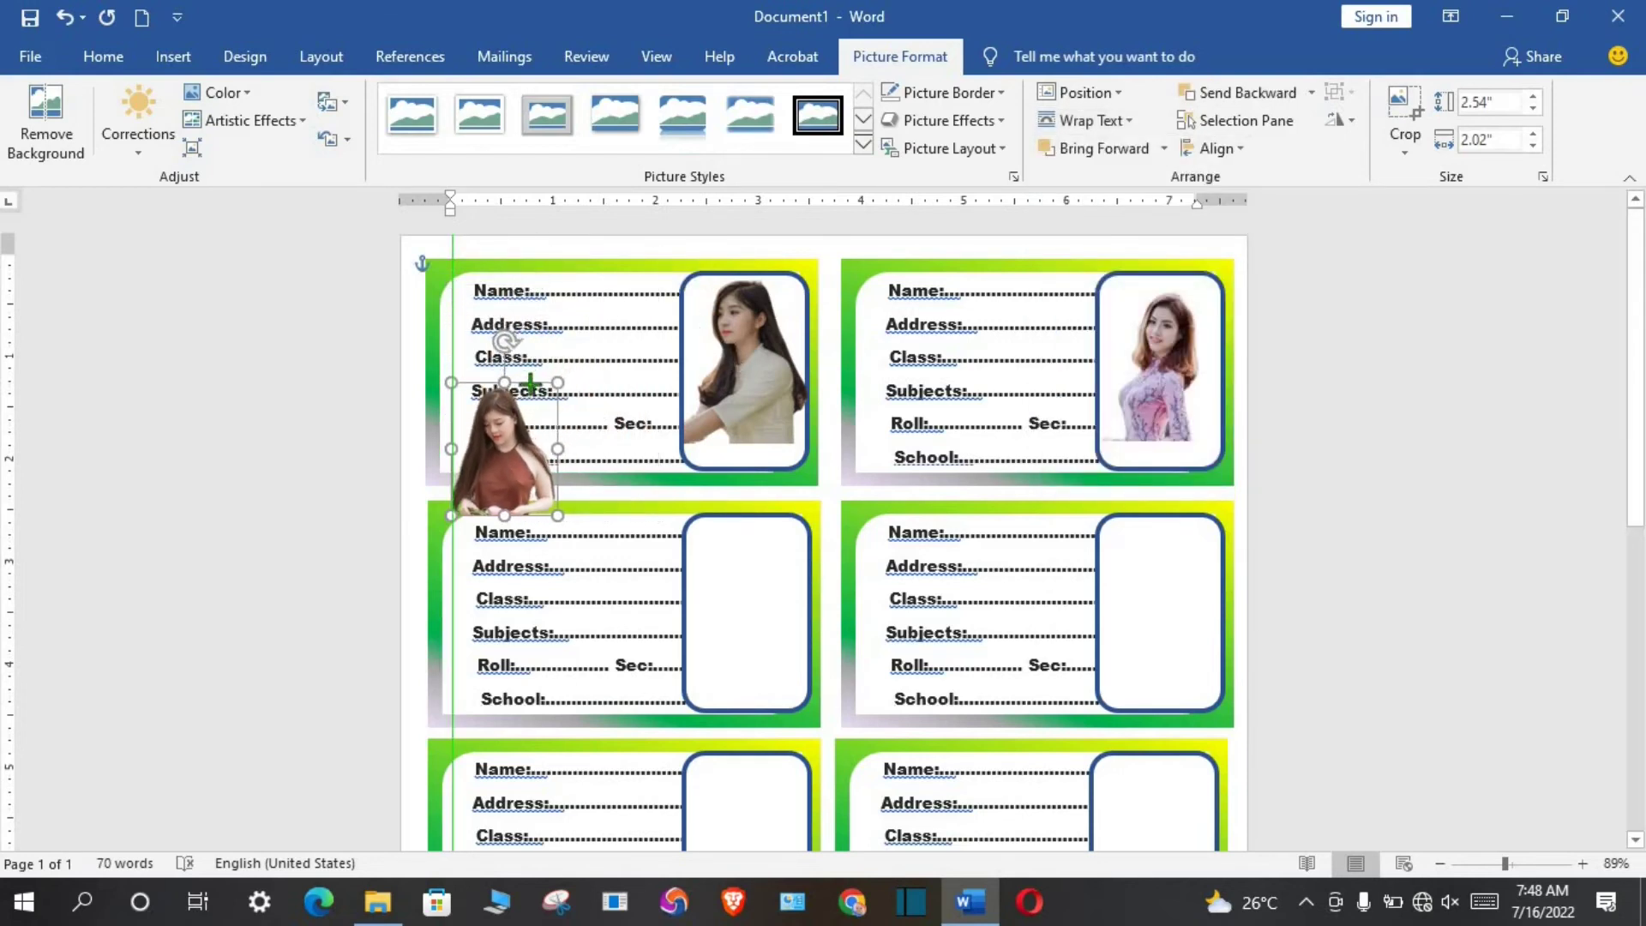
left_click_drag(659, 504, 809, 524)
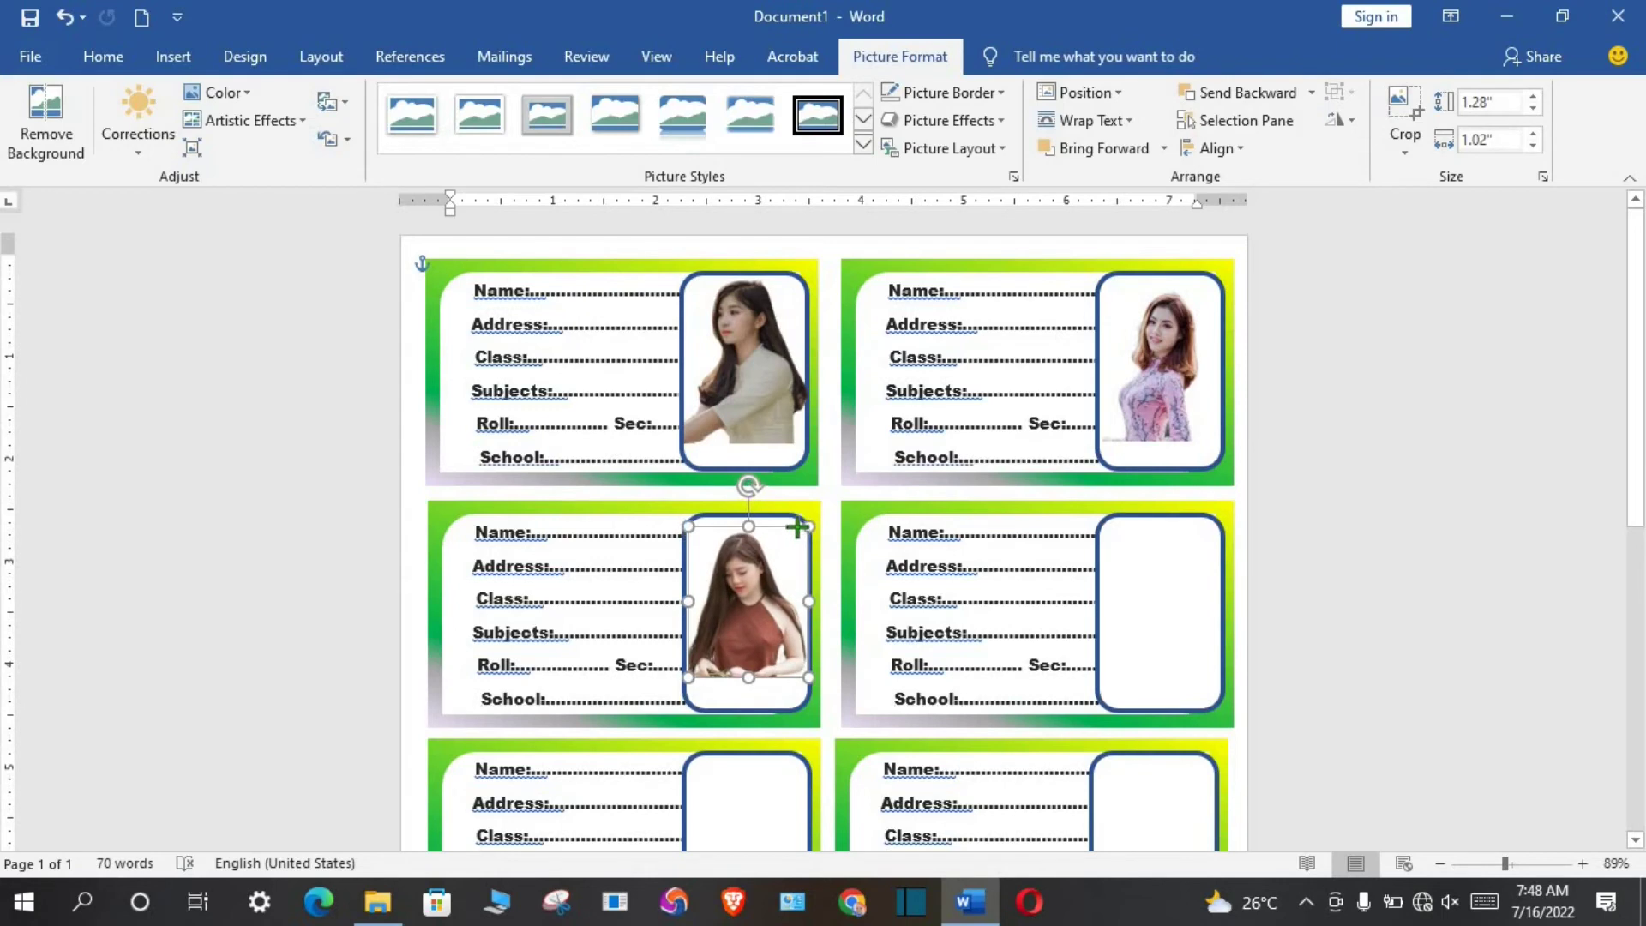
left_click_drag(744, 678, 744, 696)
left_click(744, 718)
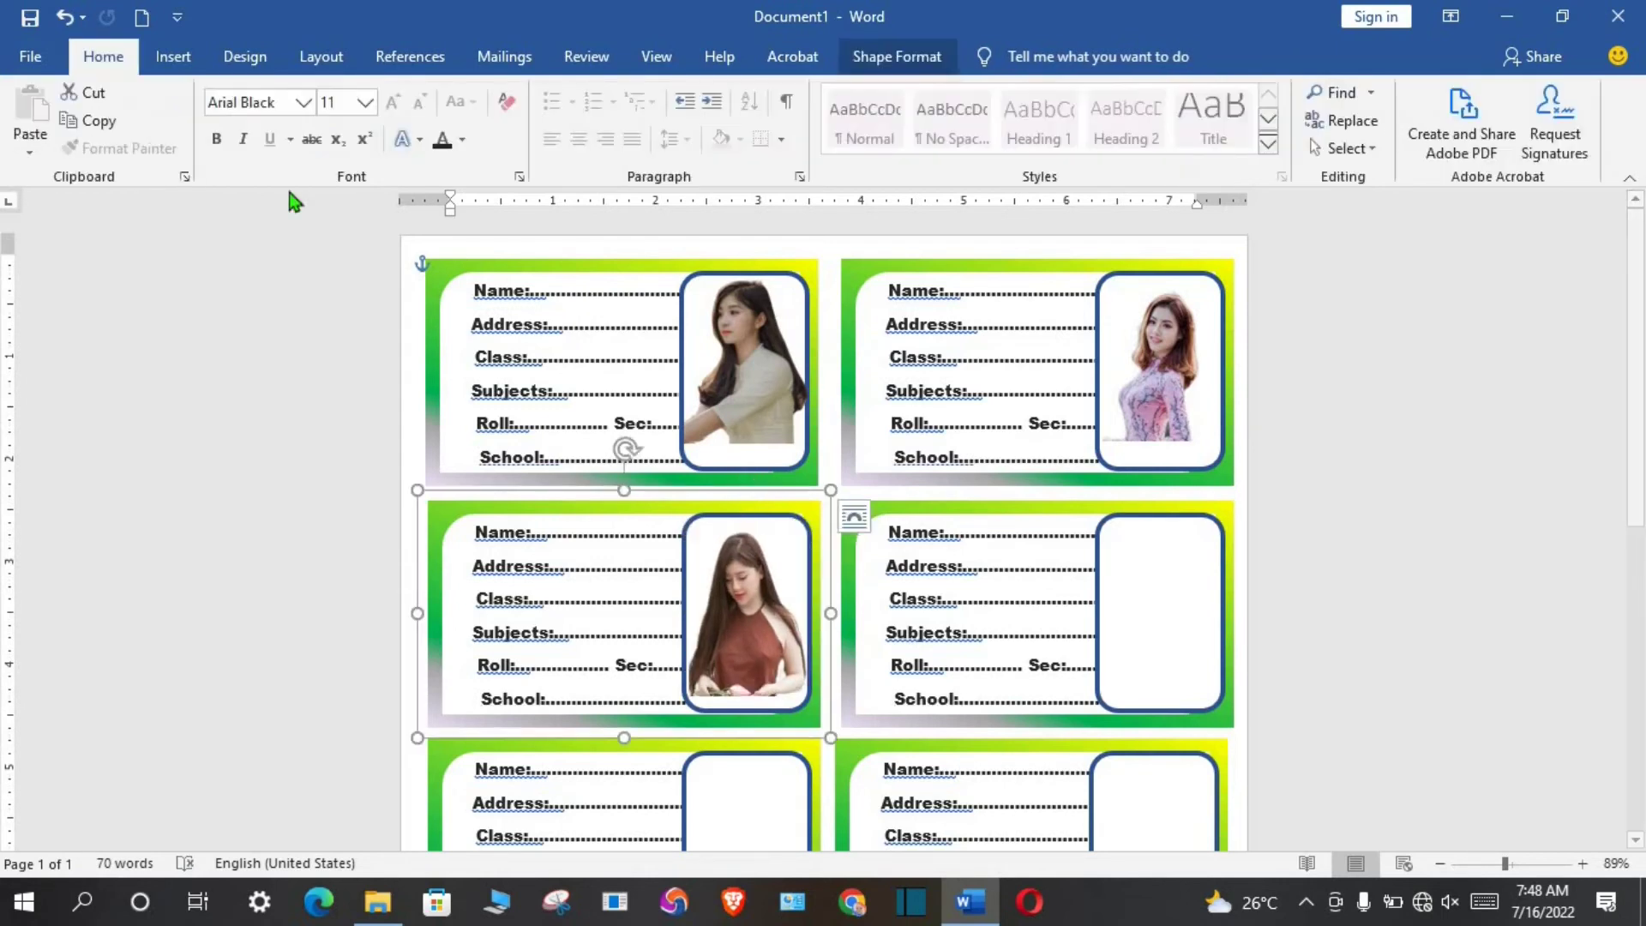
- Insert the 5-removebg-preview photo In Front of Text and shrink it to 1.72" × 1.14"
left_click(174, 64)
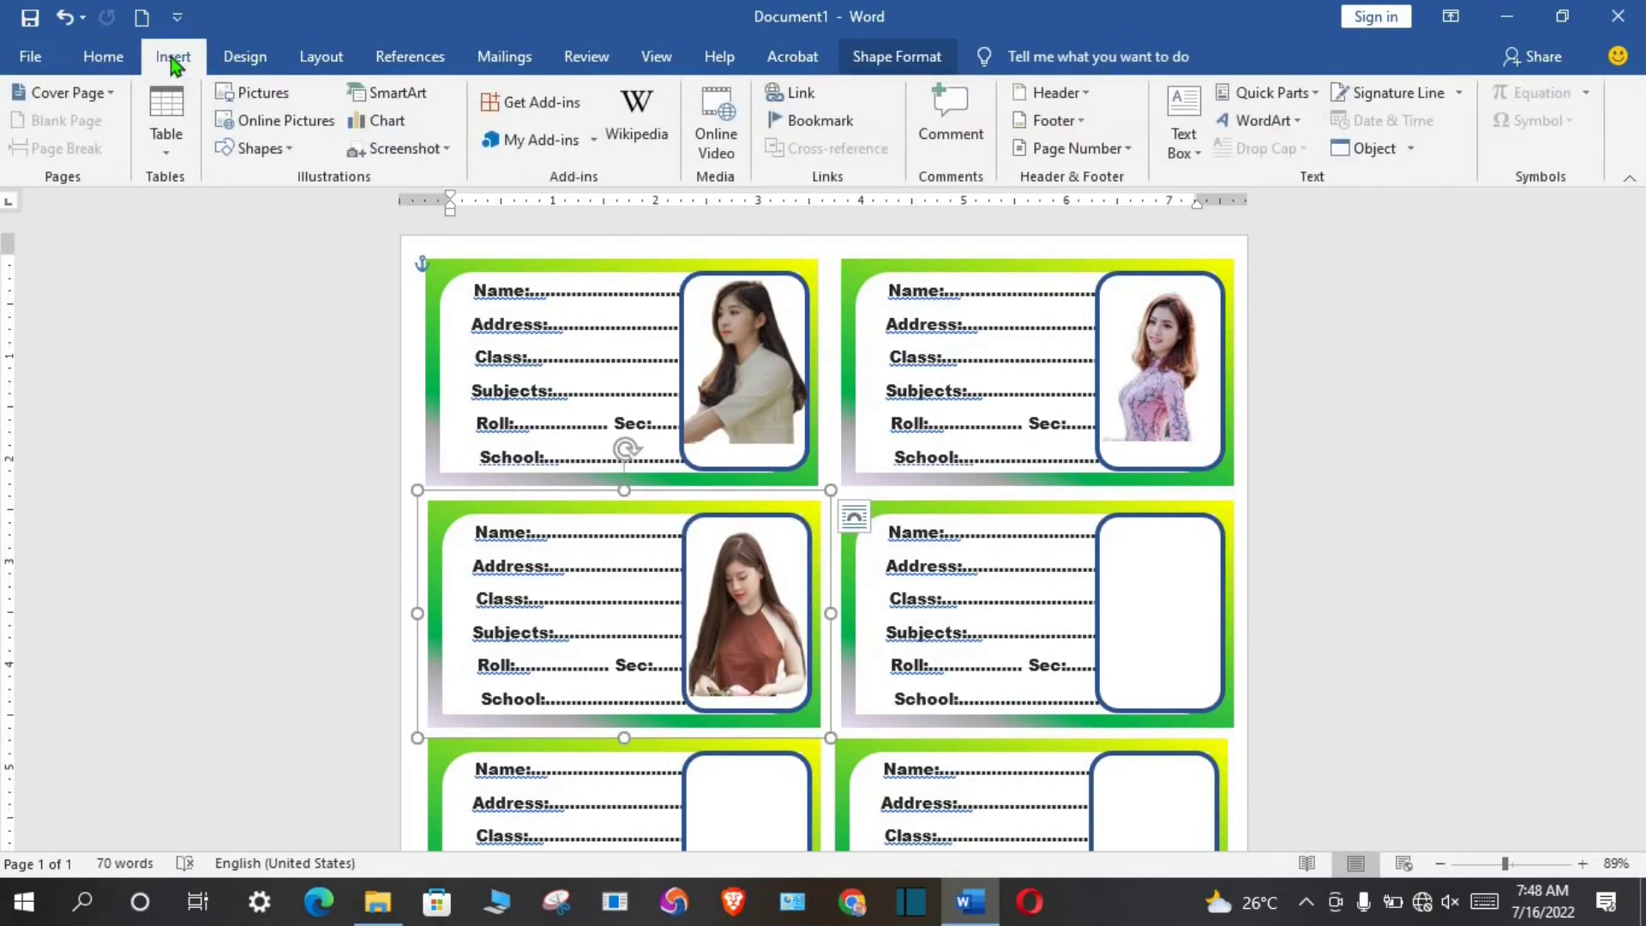
left_click(280, 99)
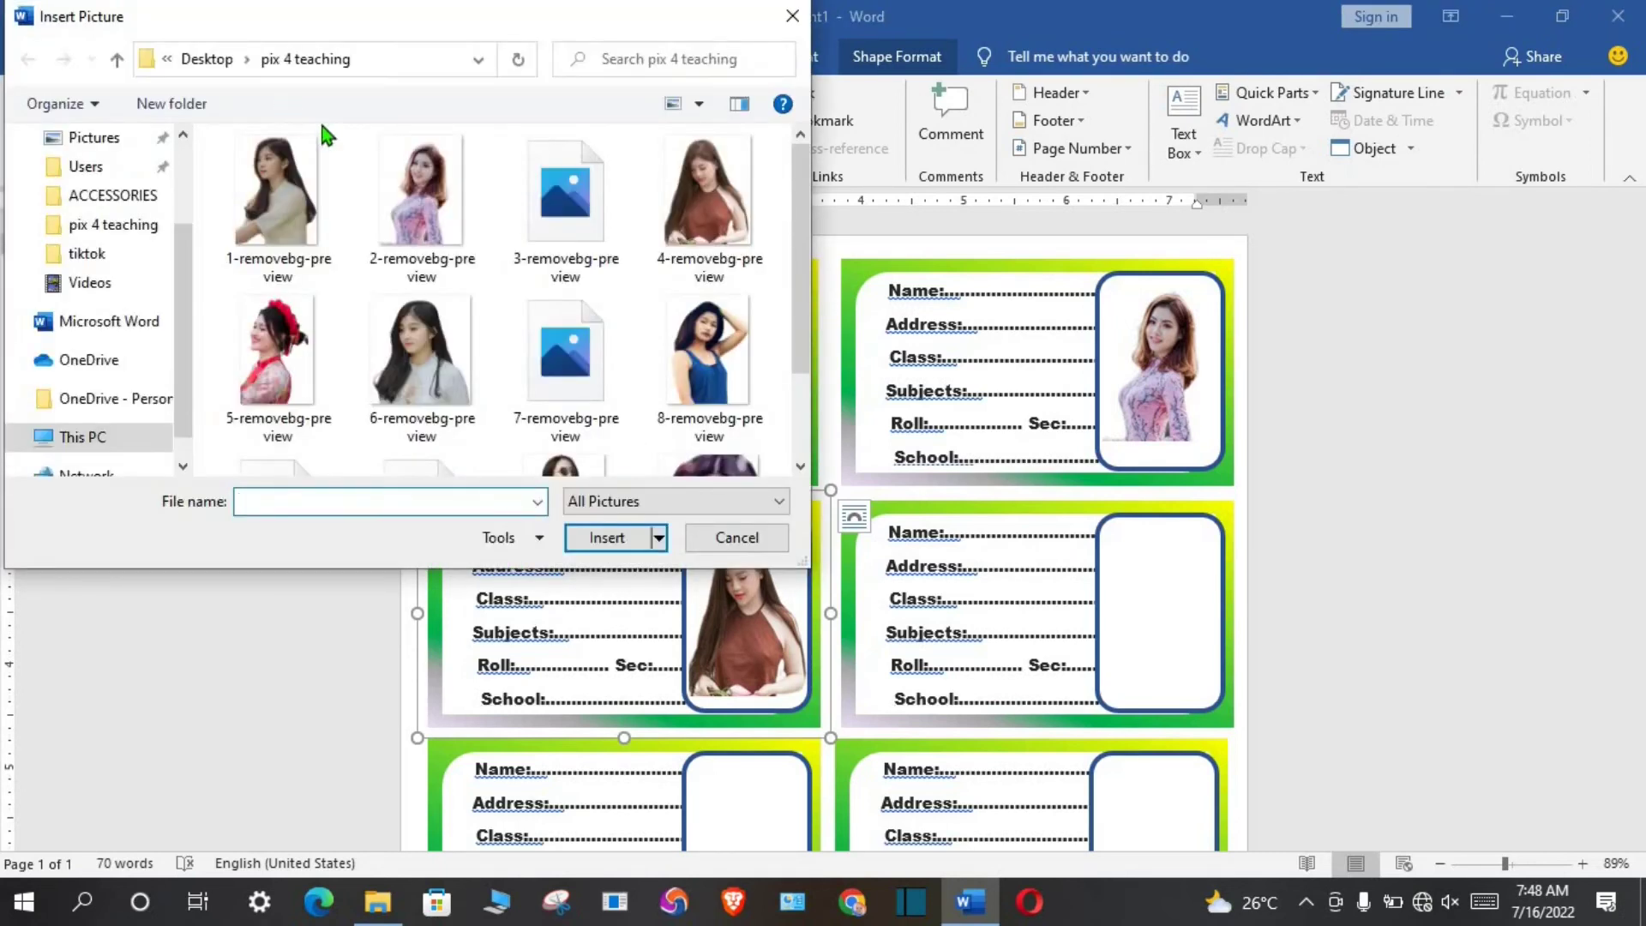
left_click(291, 357)
left_click(600, 542)
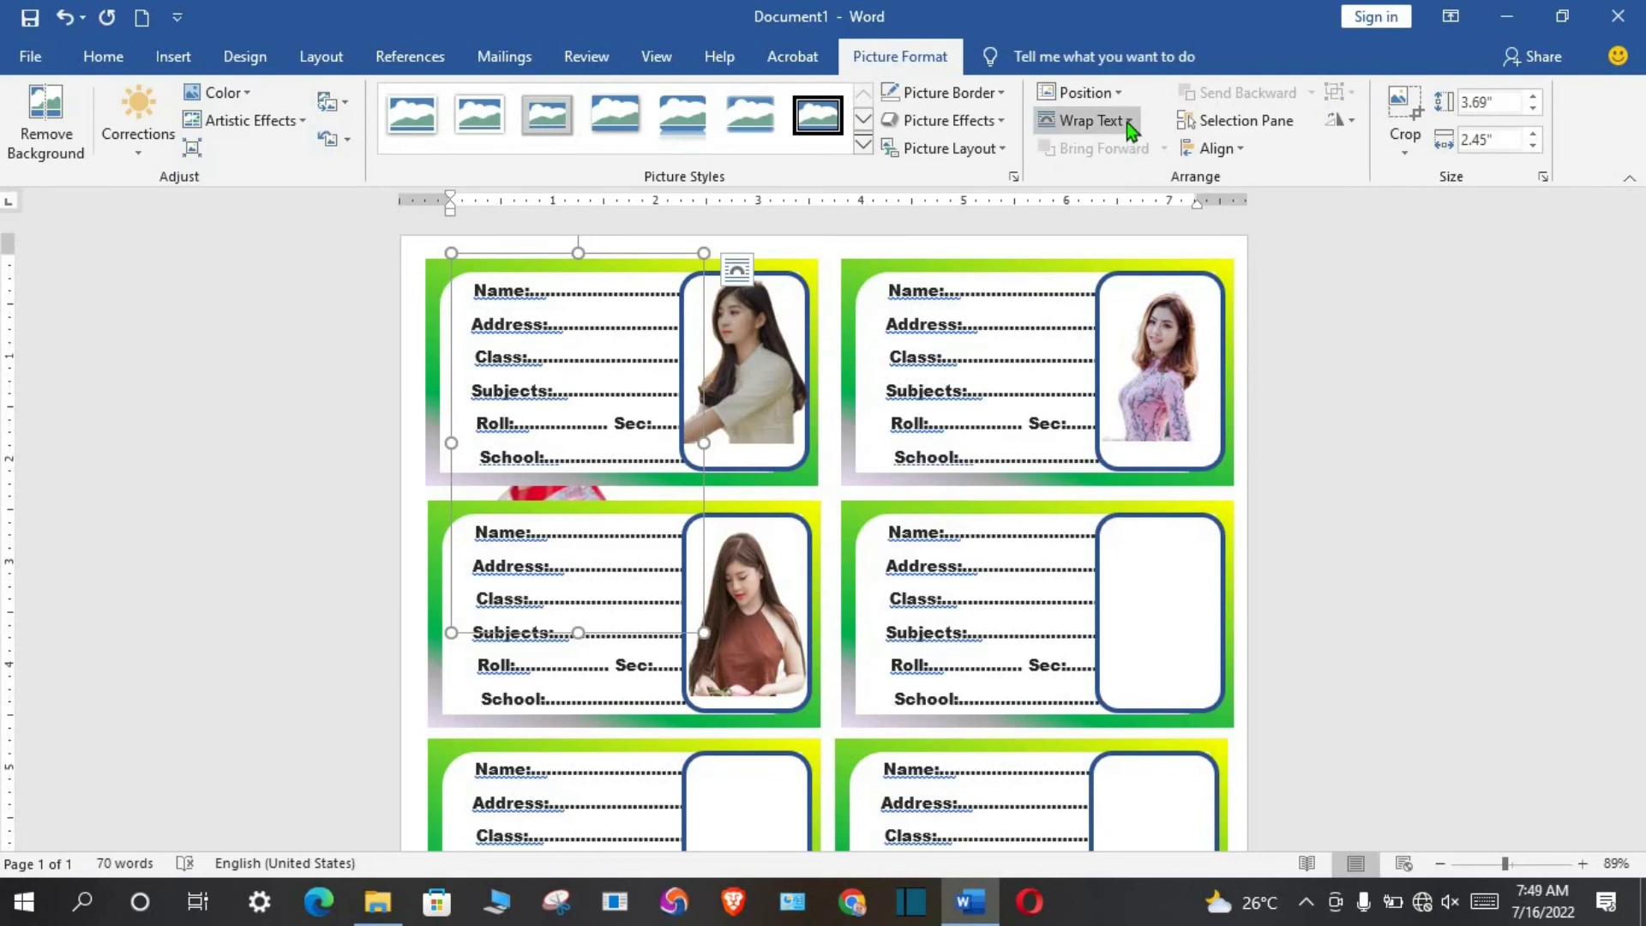
left_click(1127, 121)
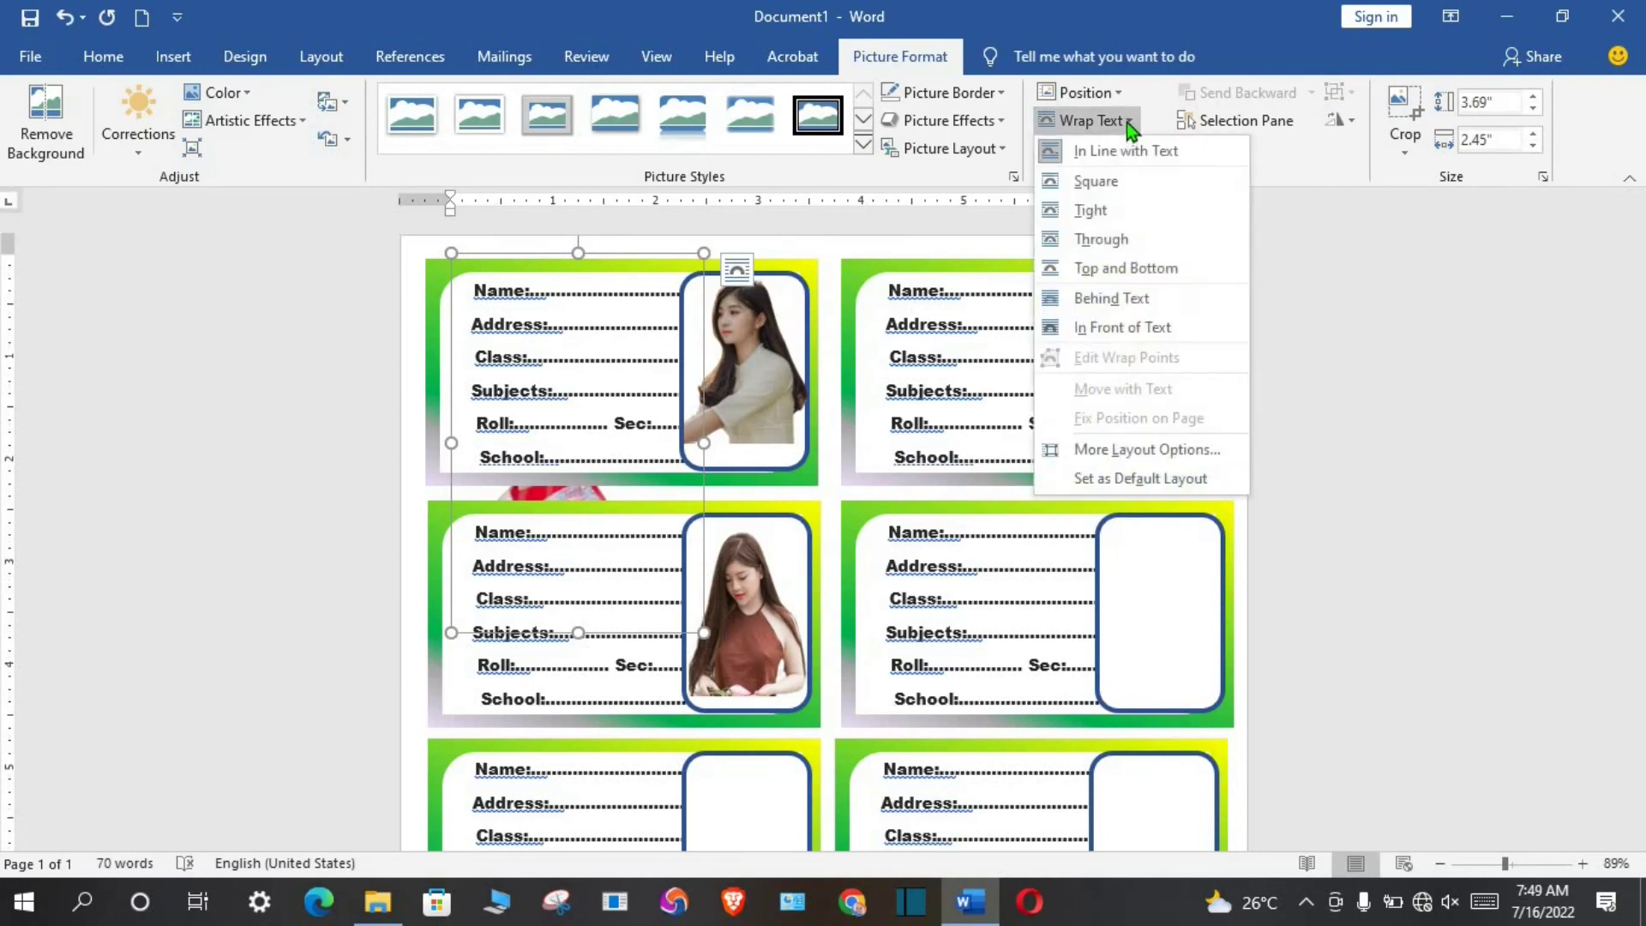
left_click(1125, 329)
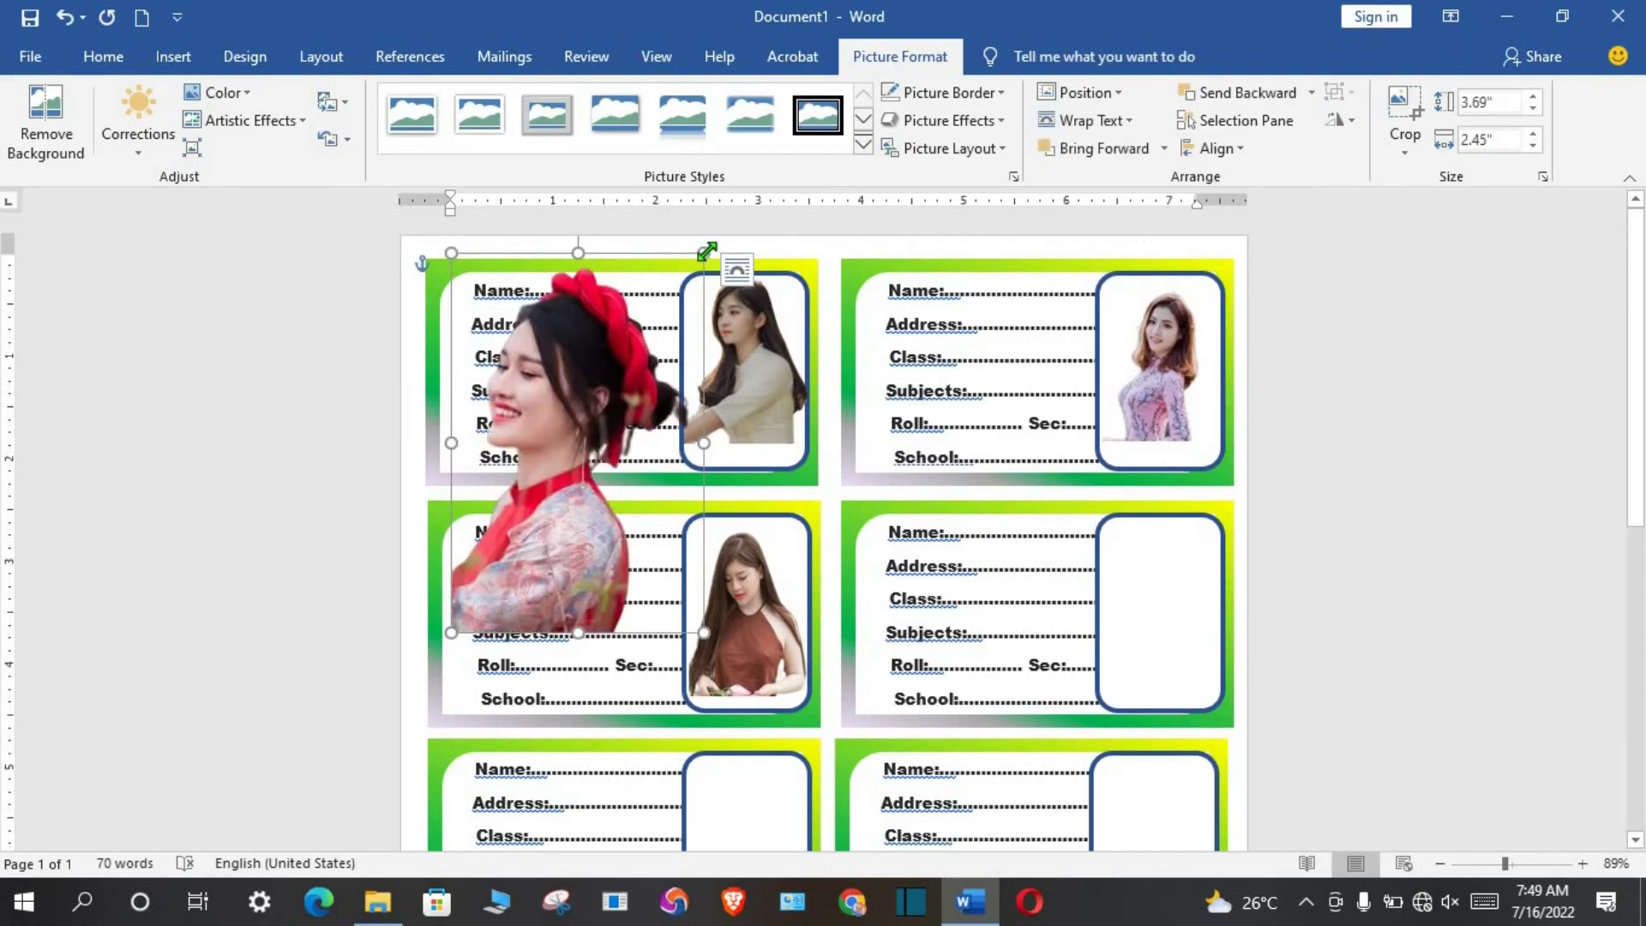
left_click_drag(707, 251, 1187, 562)
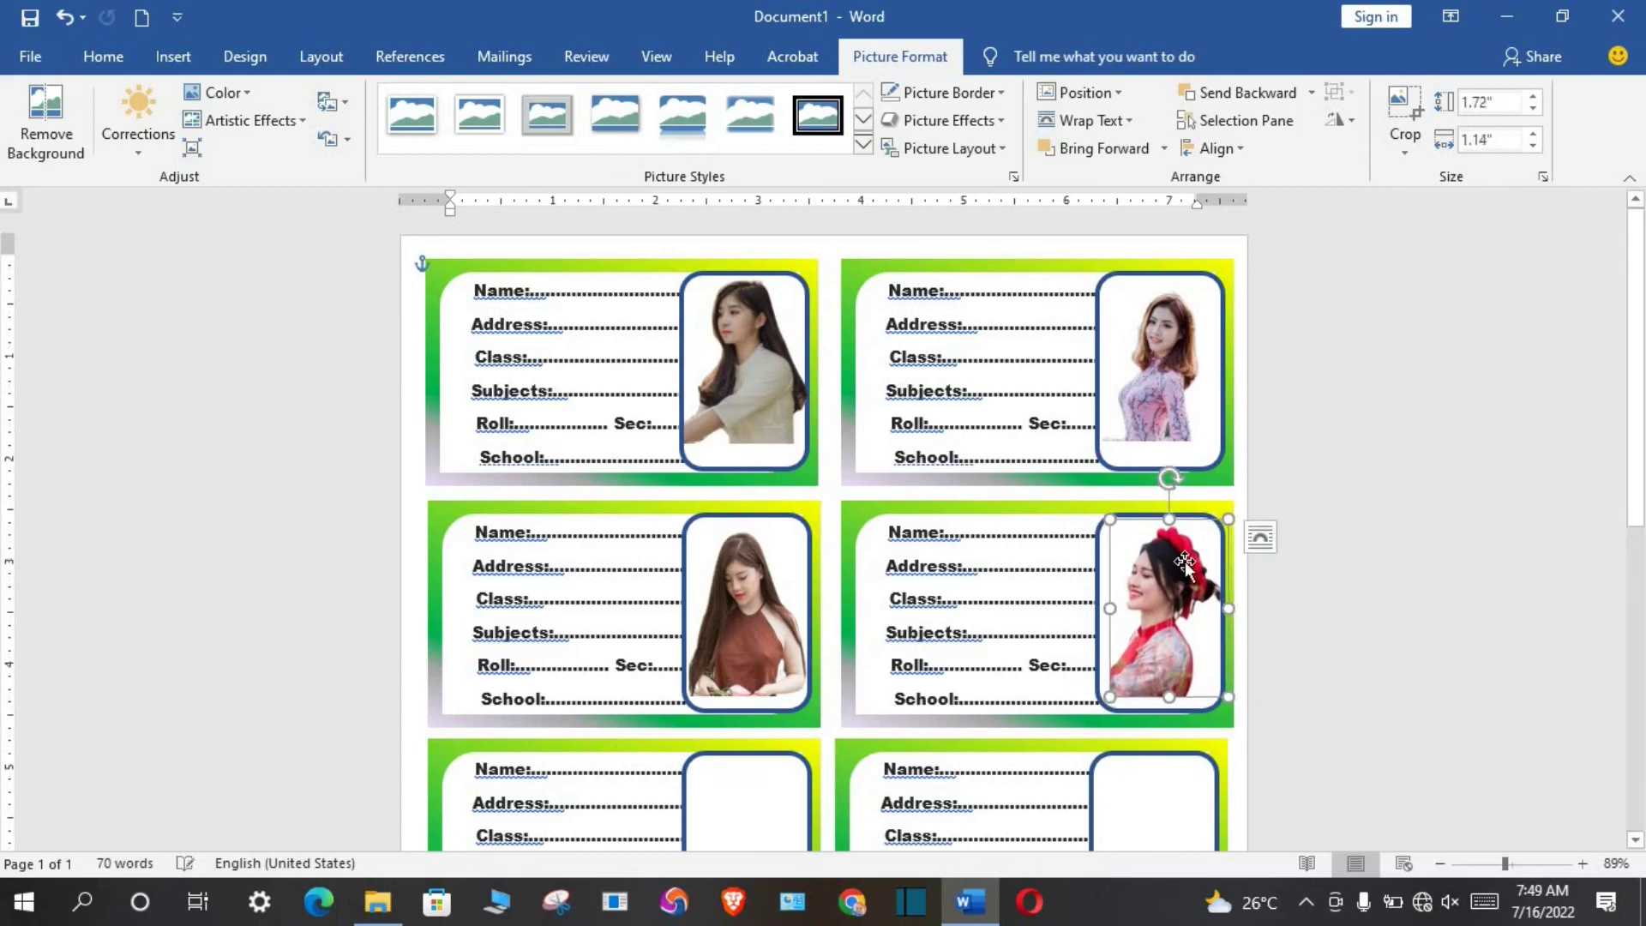
- Insert 6-removebg-preview In Front of Text, shrink it into the third-row left box, and centre the bottom-right photo
left_click(262, 92)
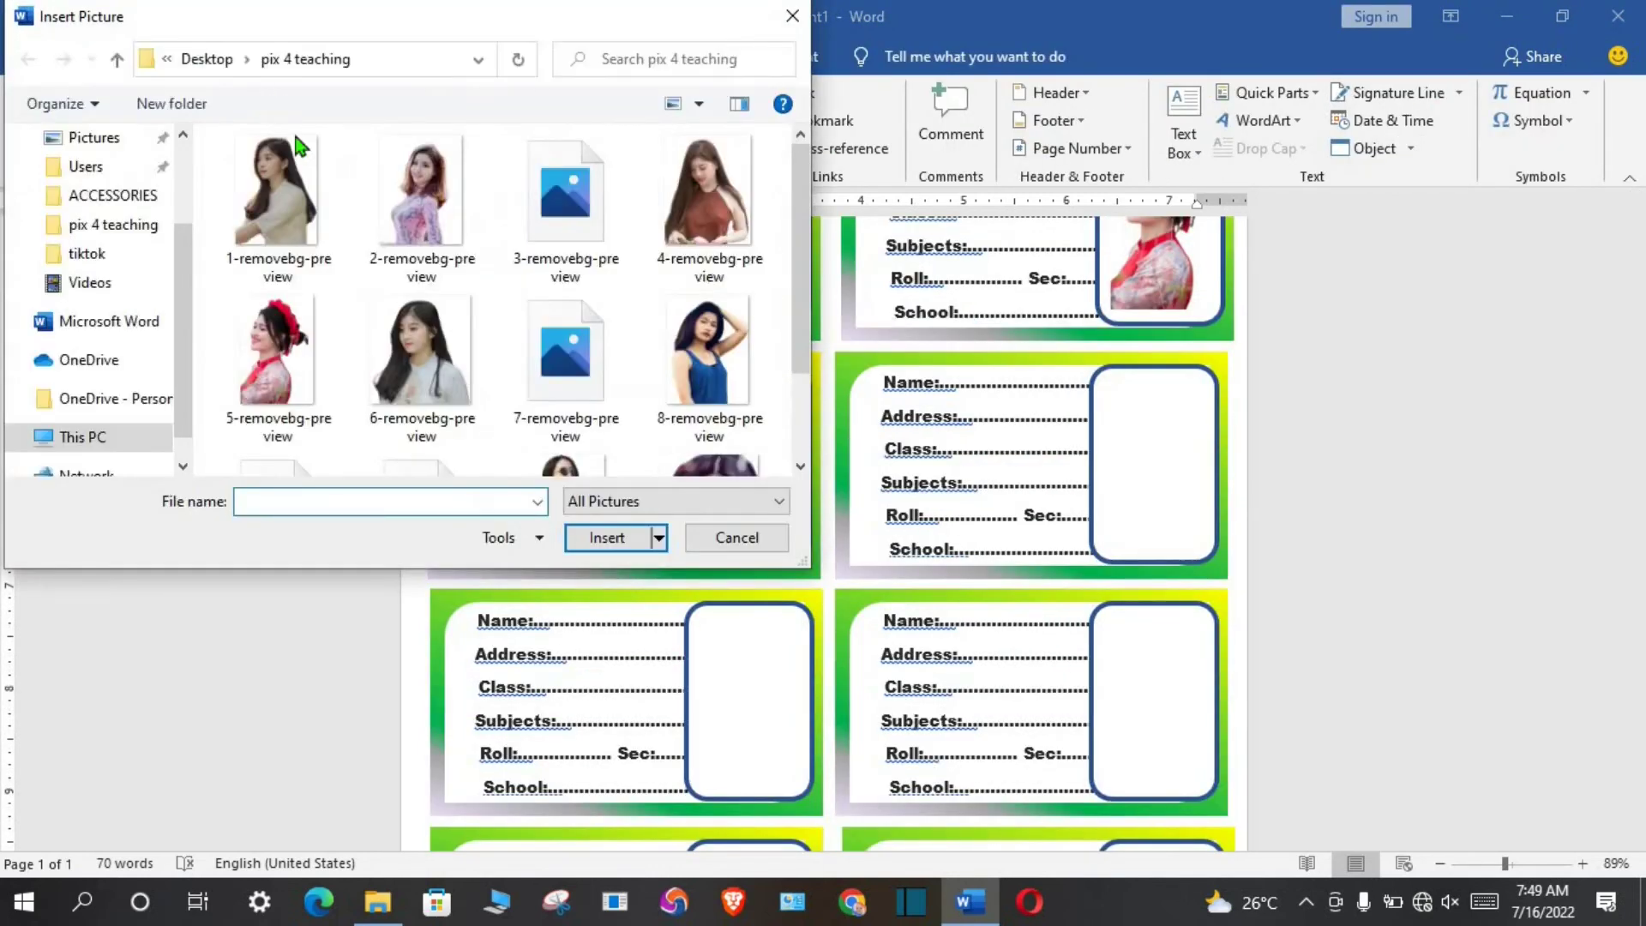
left_click(401, 350)
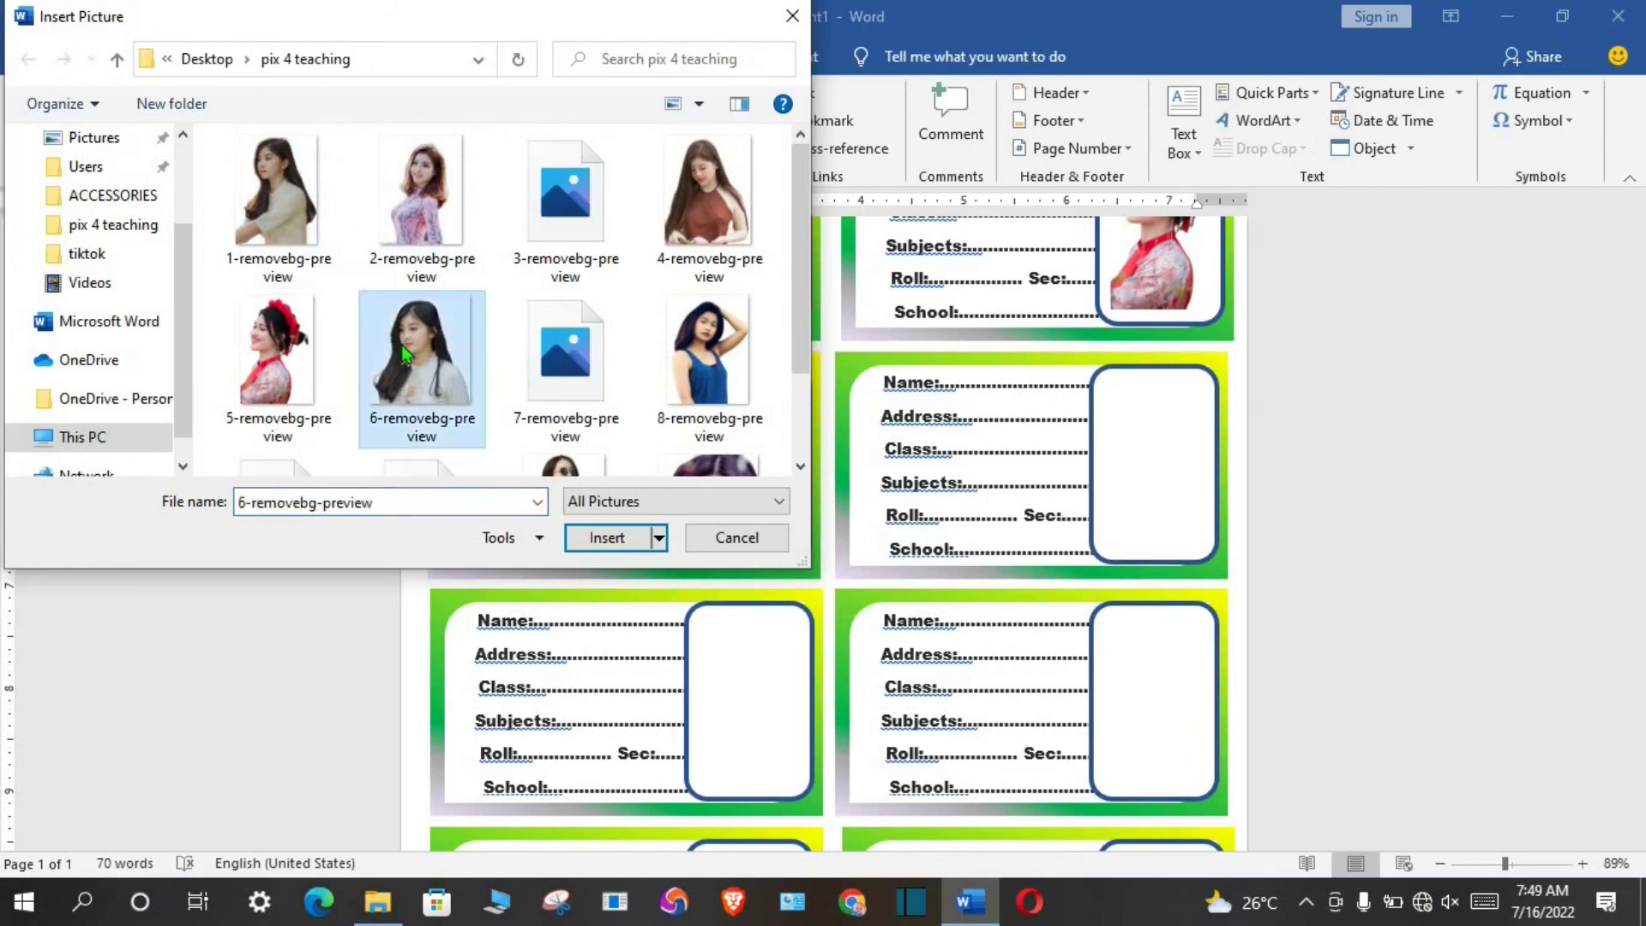
left_click(600, 538)
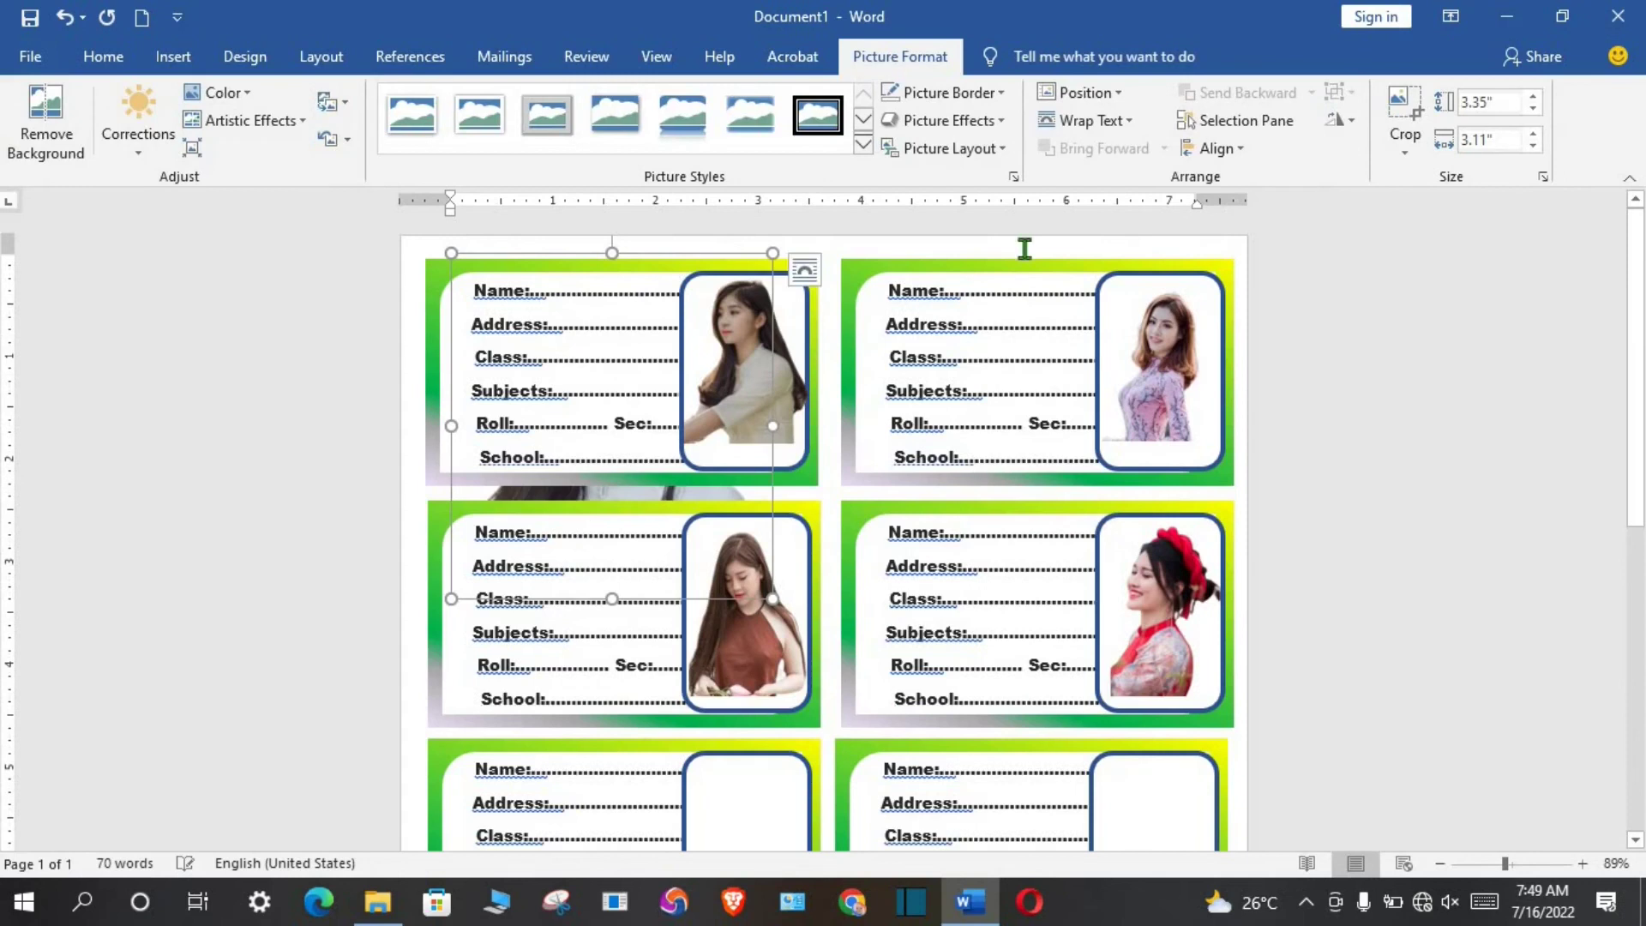
left_click(1084, 121)
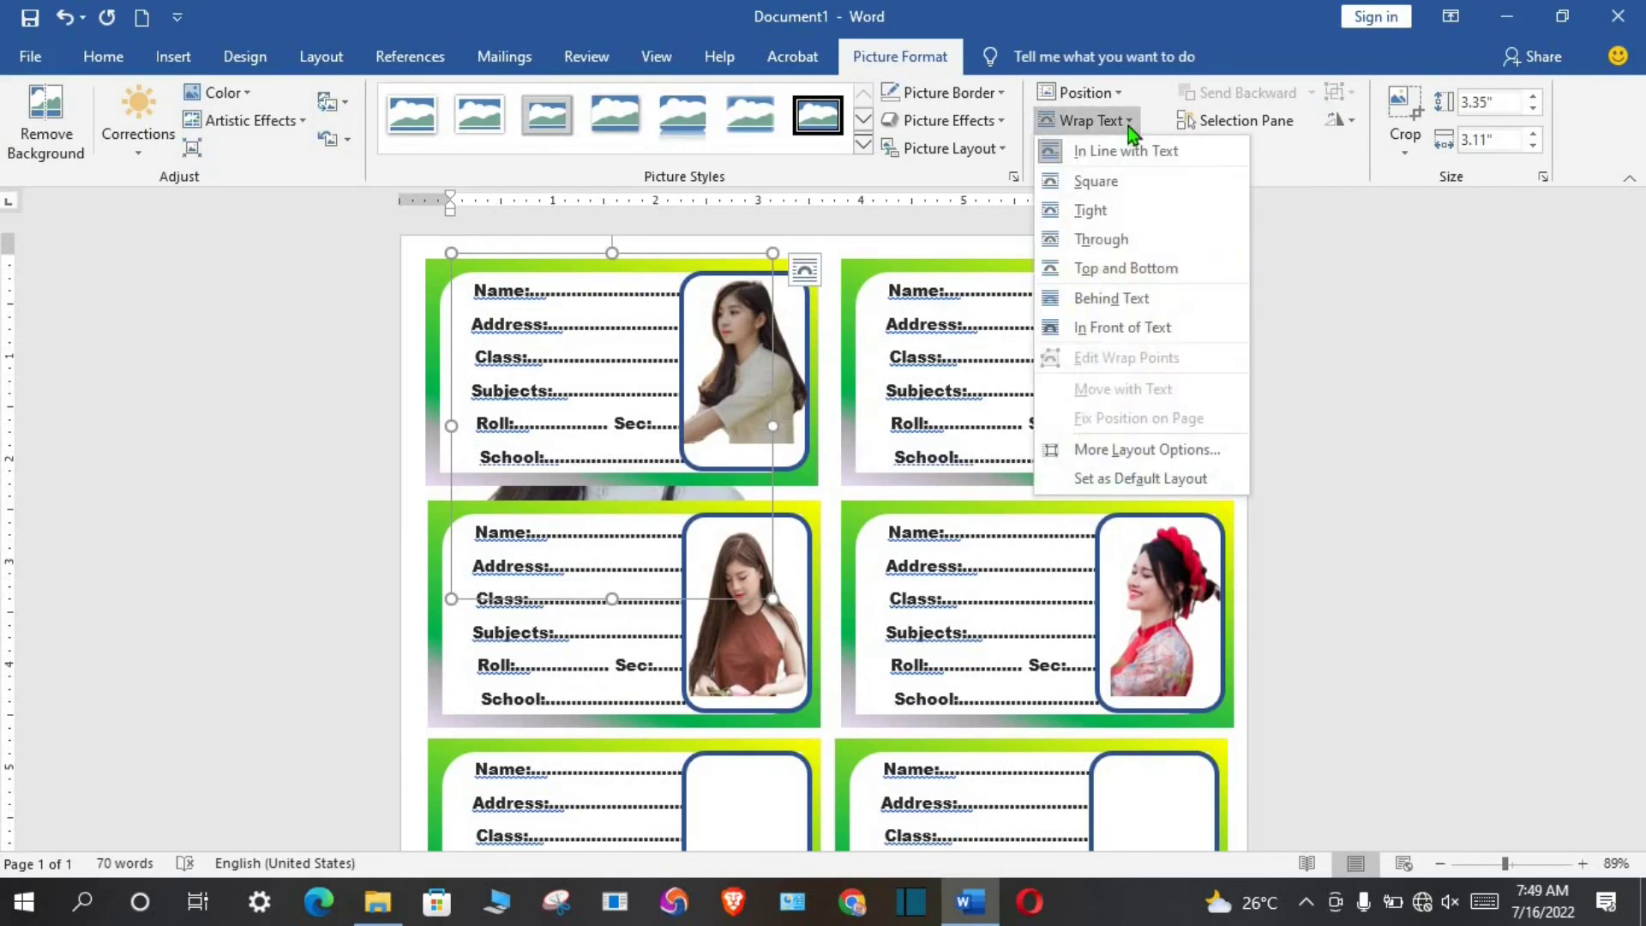
left_click(1125, 329)
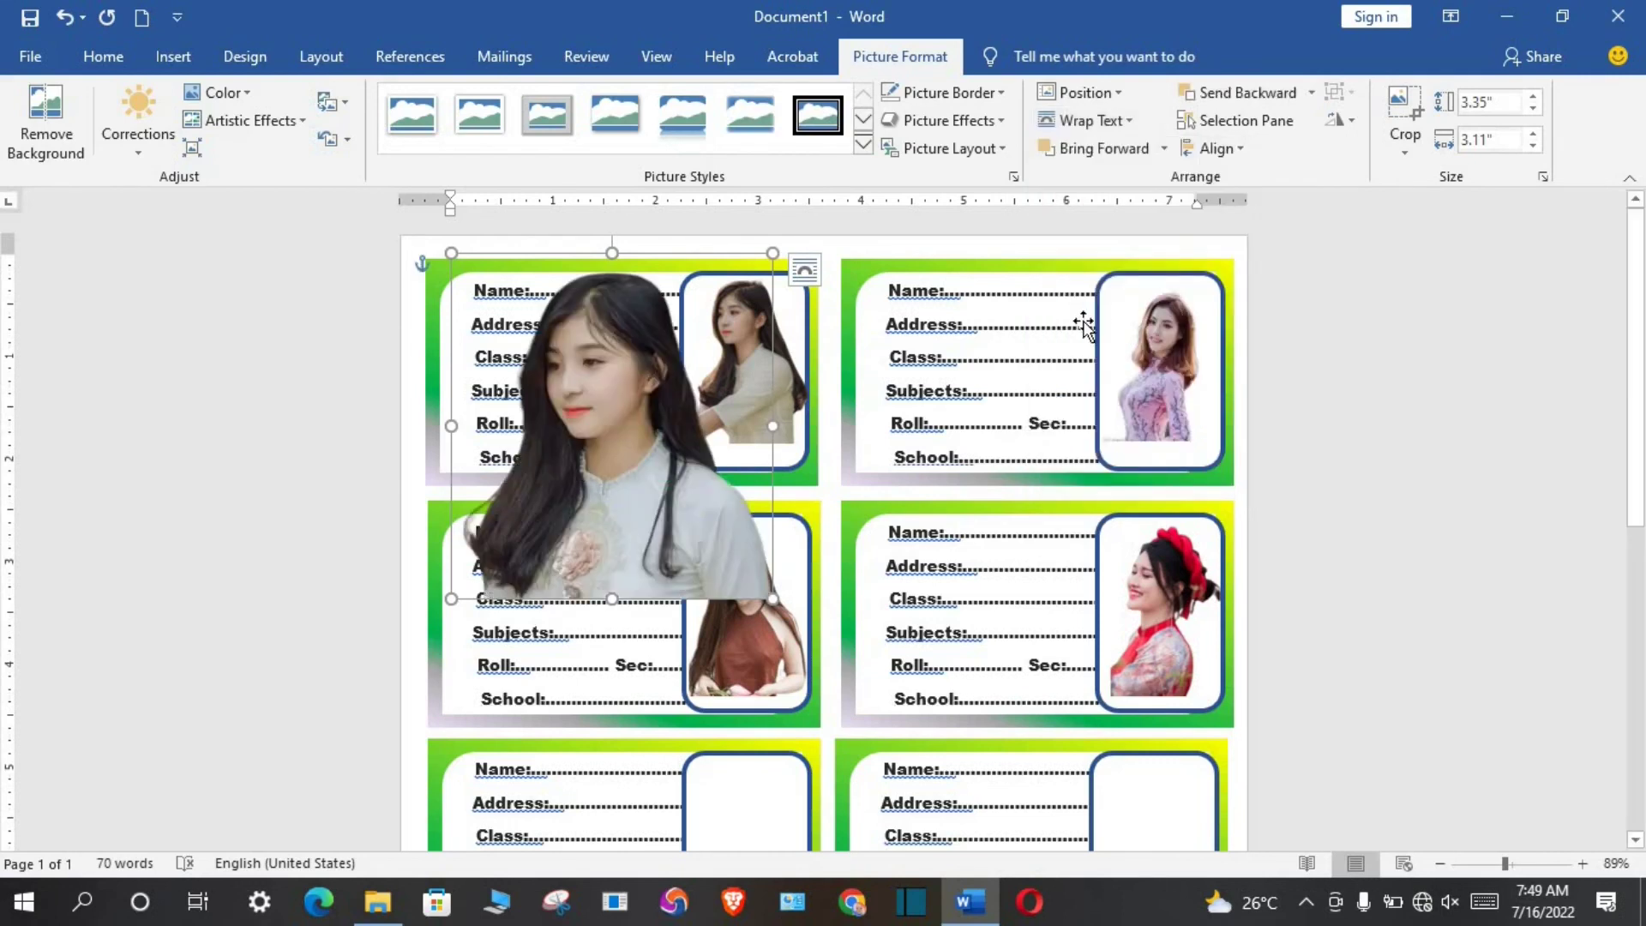
left_click_drag(769, 253, 737, 793)
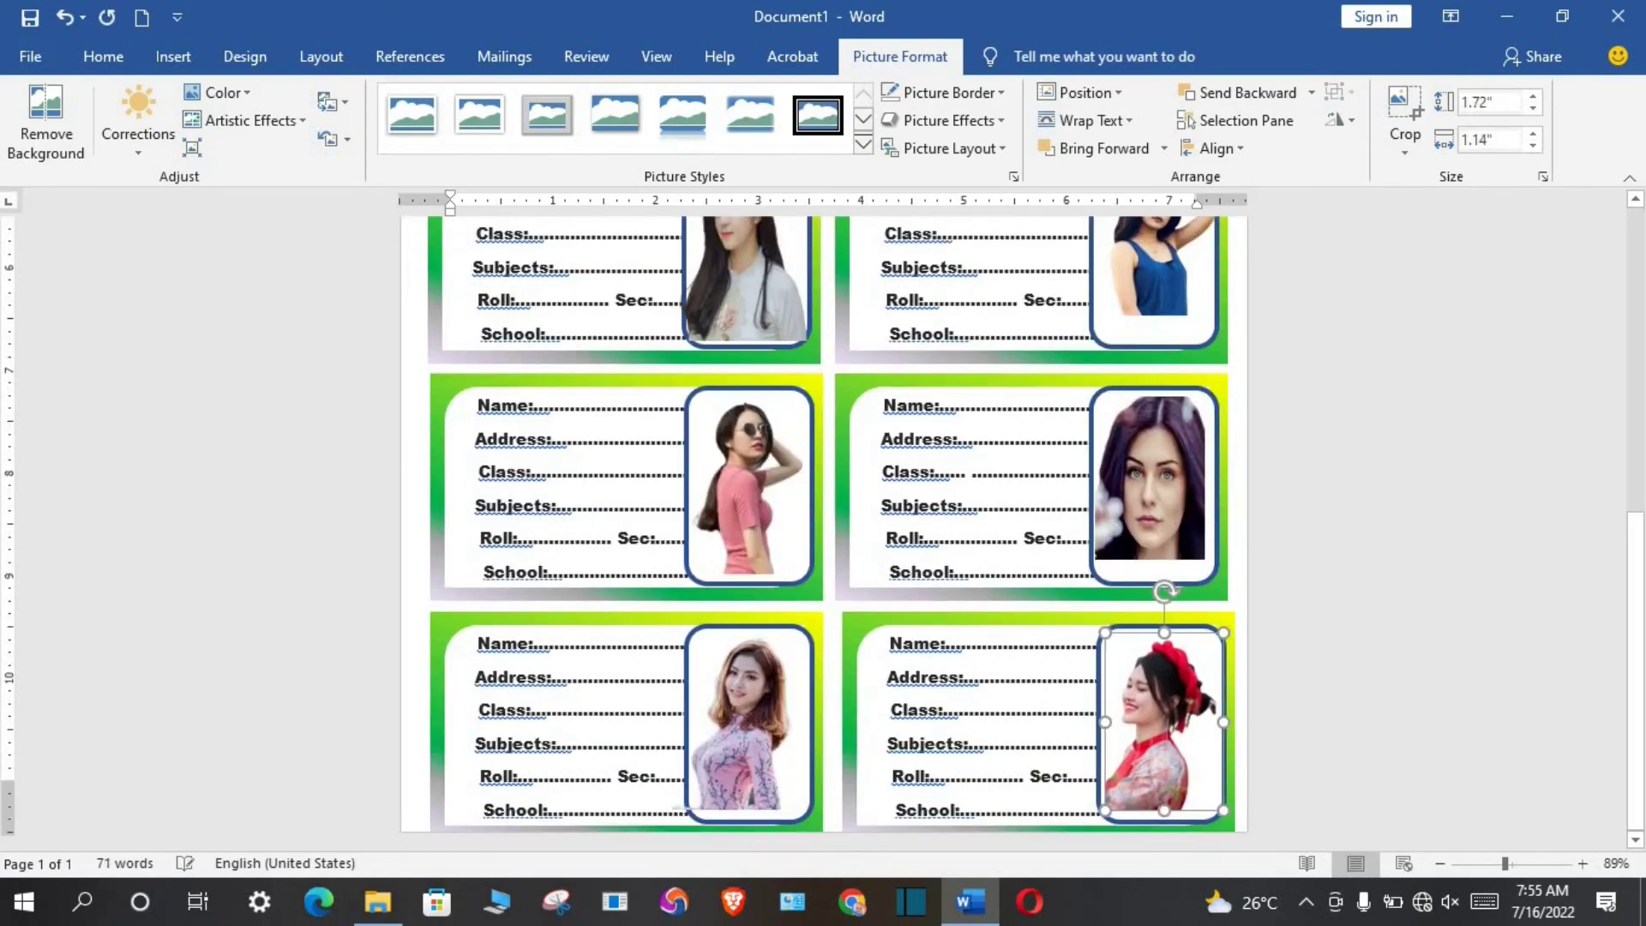
left_click(1159, 681)
left_click_drag(1159, 682, 1157, 680)
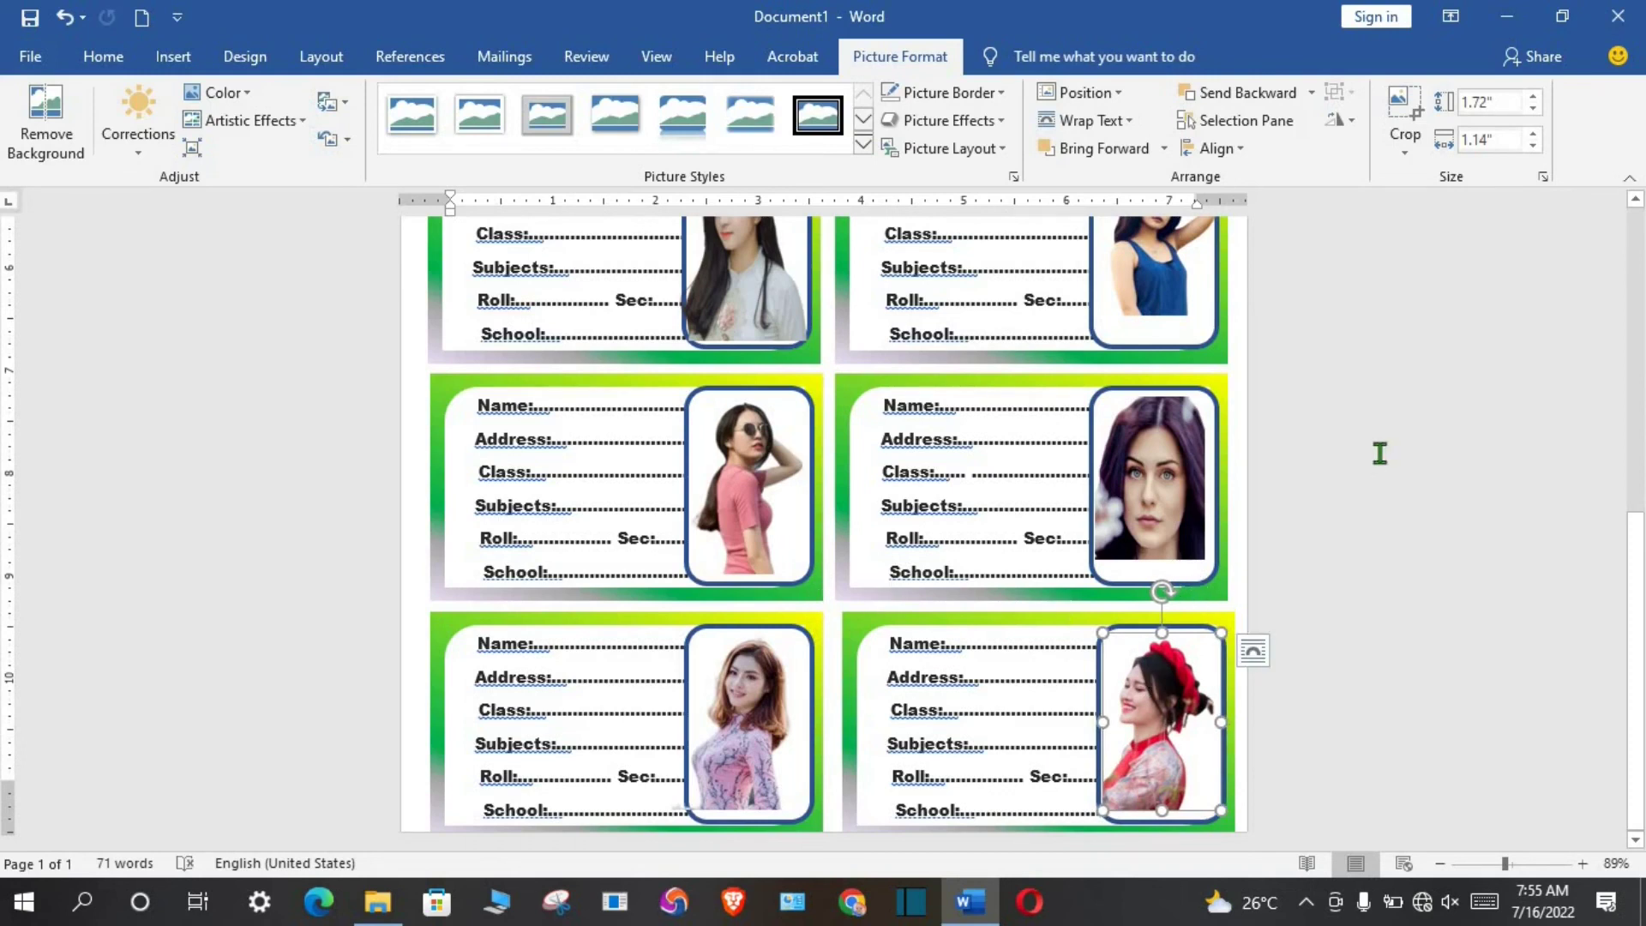
- Deselect everything with Ctrl+Home and zoom out to 41% to show the whole page
key("ctrl+Home")
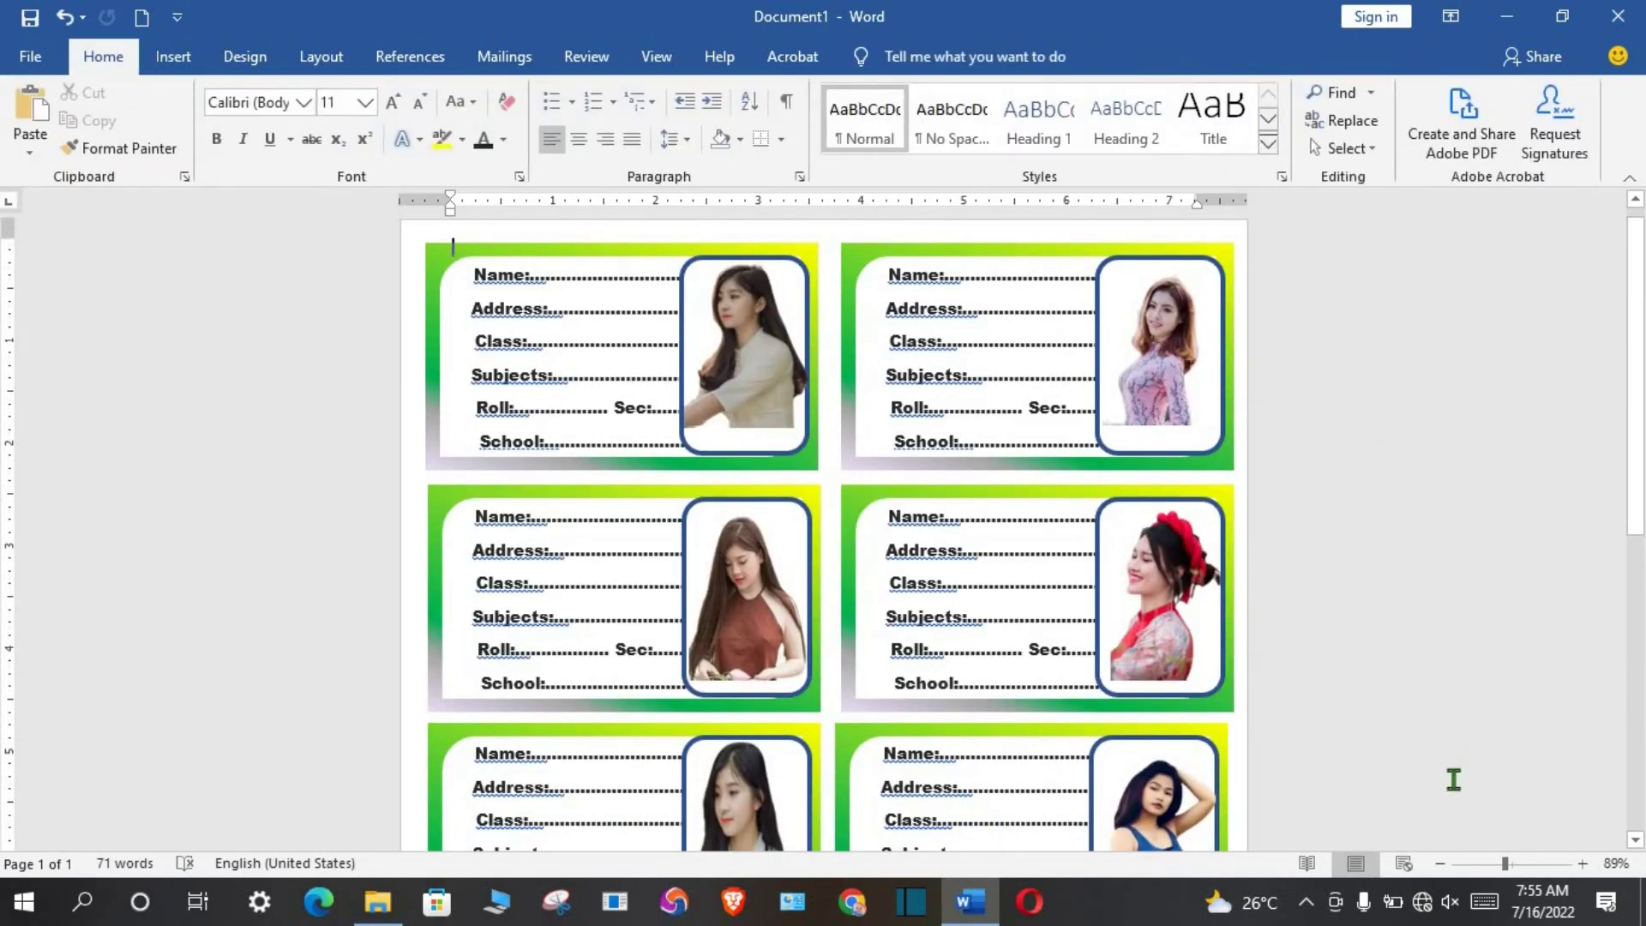
left_click(1489, 866)
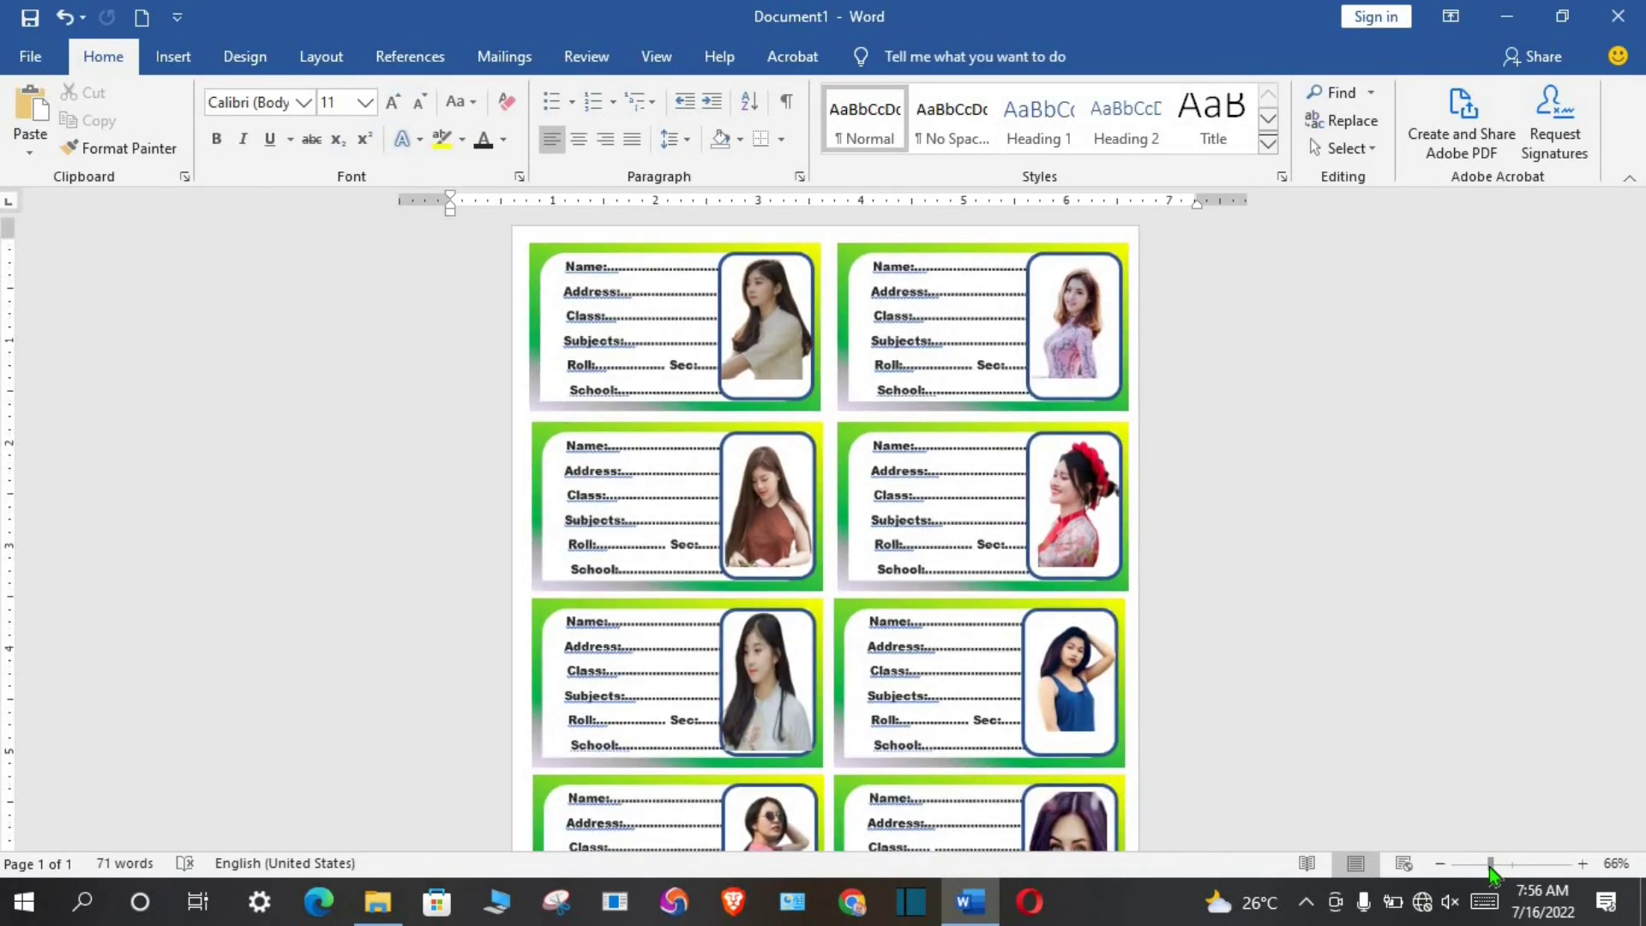
left_click_drag(1489, 867, 1474, 869)
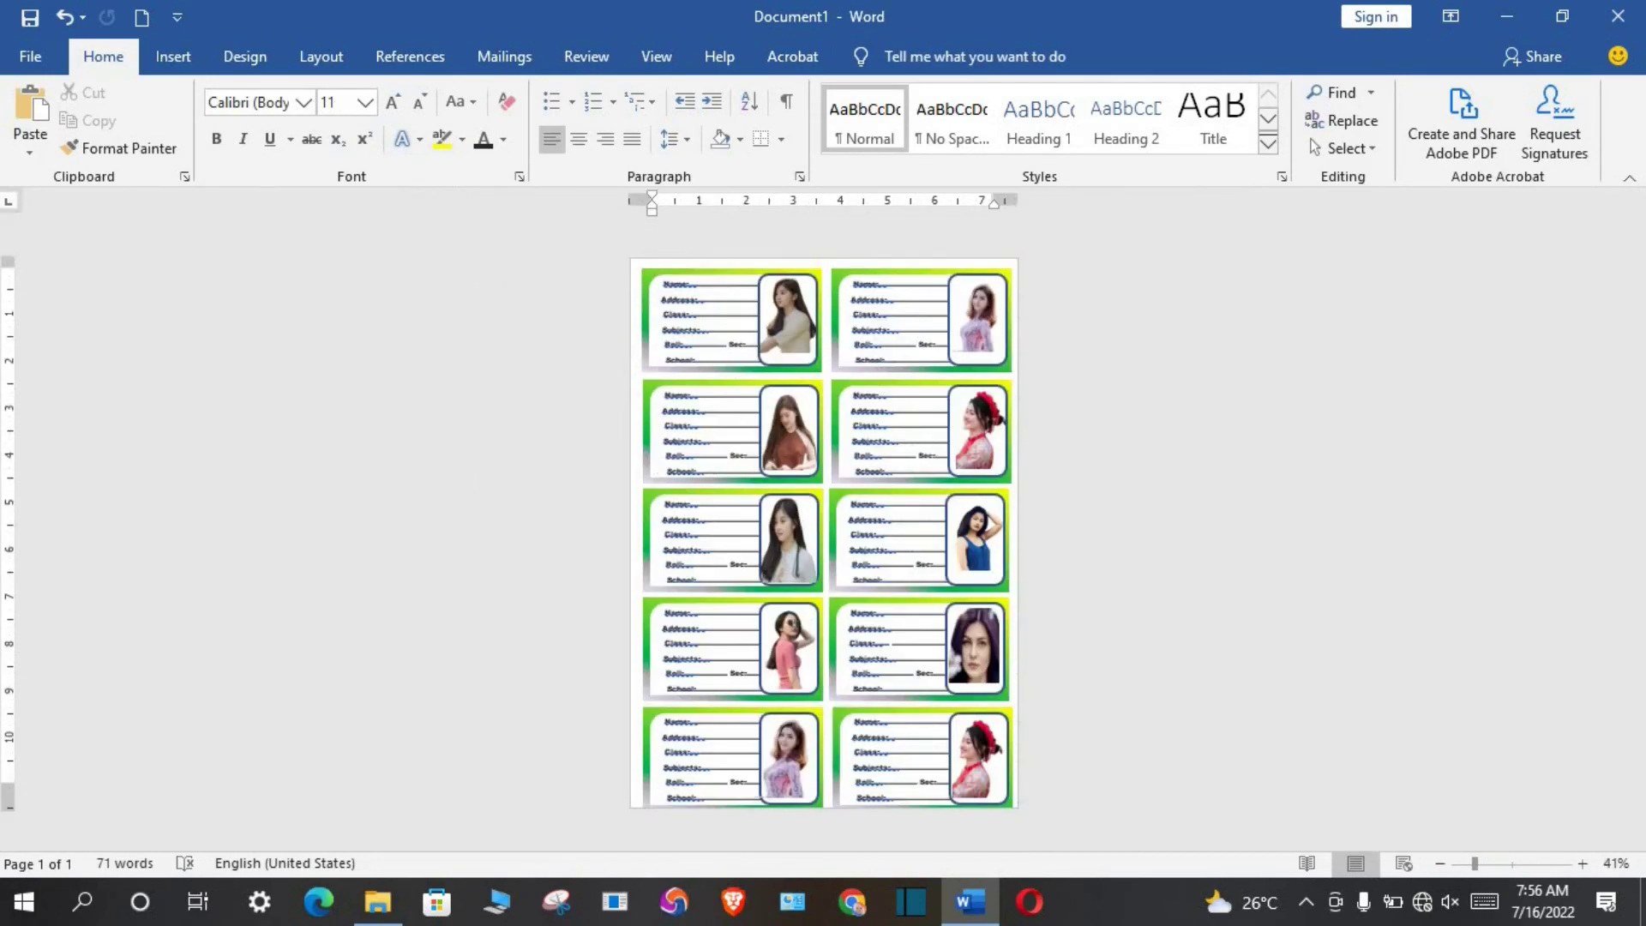